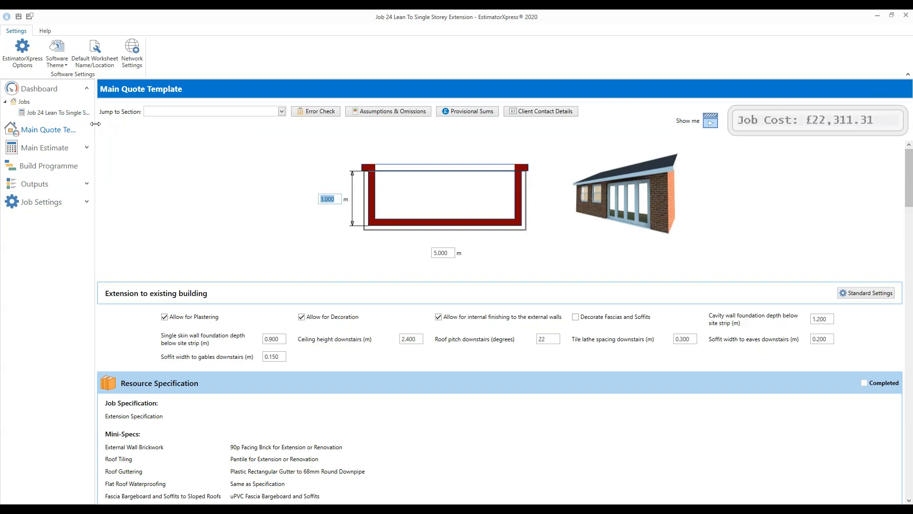
- Widen the navigation pane, scroll the Main Quote Template, then go to the Main Estimate overview
left_click_drag(95, 124, 144, 125)
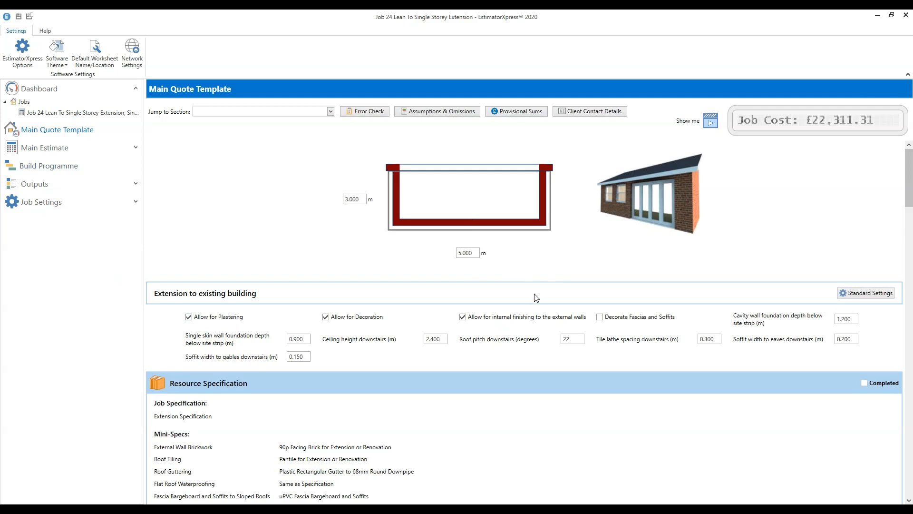
scroll(528, 304, "down", 1)
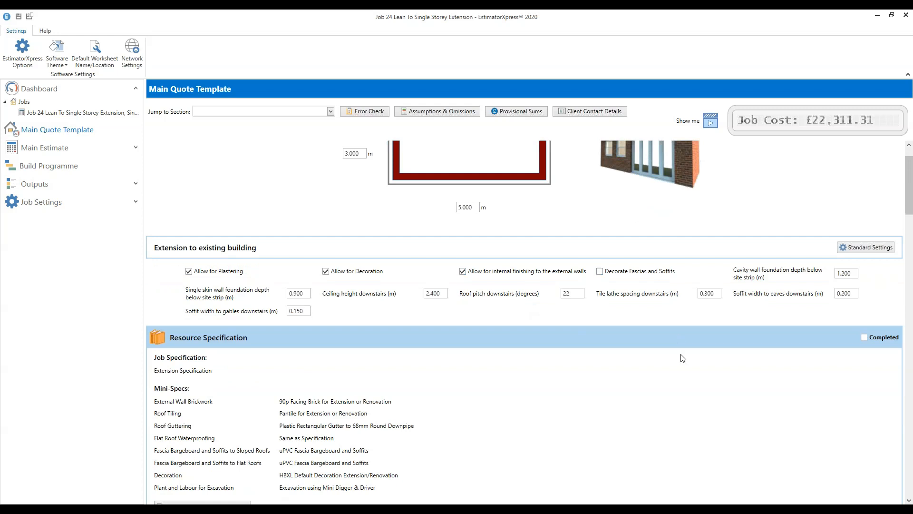
scroll(611, 377, "down", 2)
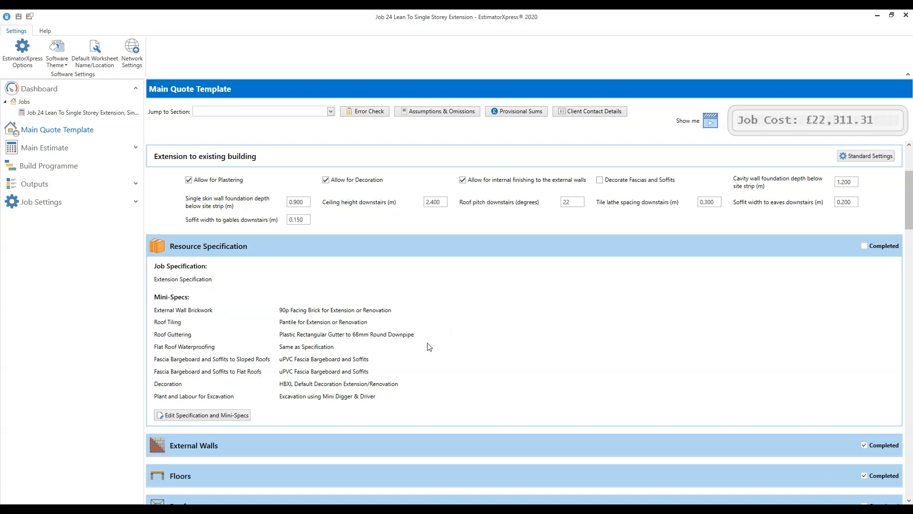
scroll(427, 343, "up", 3)
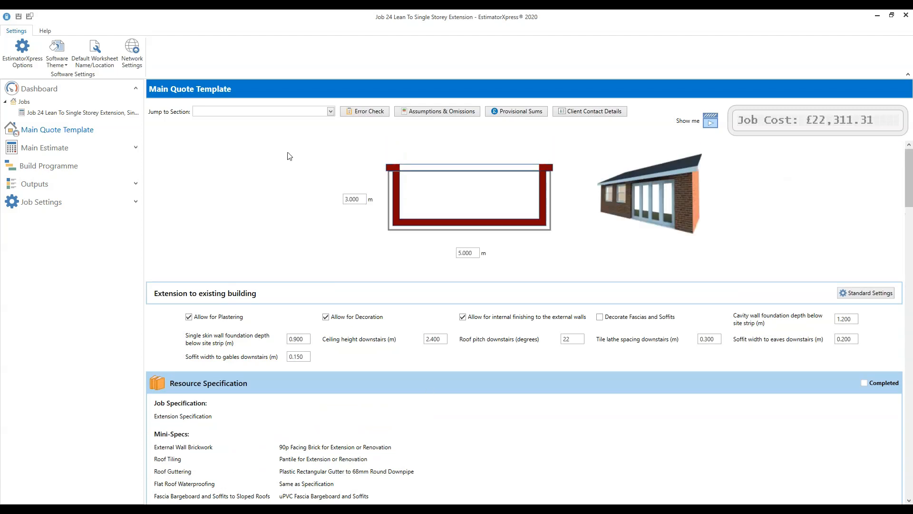
scroll(443, 309, "down", 3)
scroll(452, 316, "down", 5)
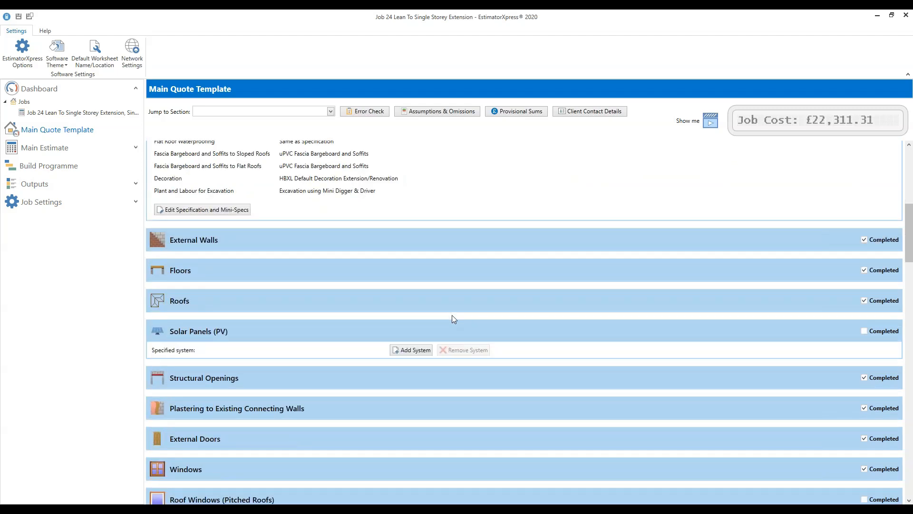
scroll(452, 315, "up", 8)
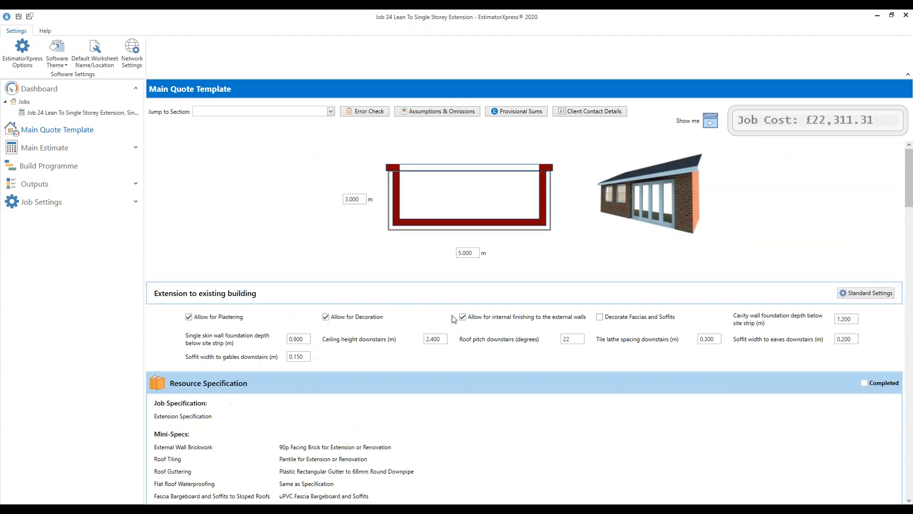
left_click(56, 149)
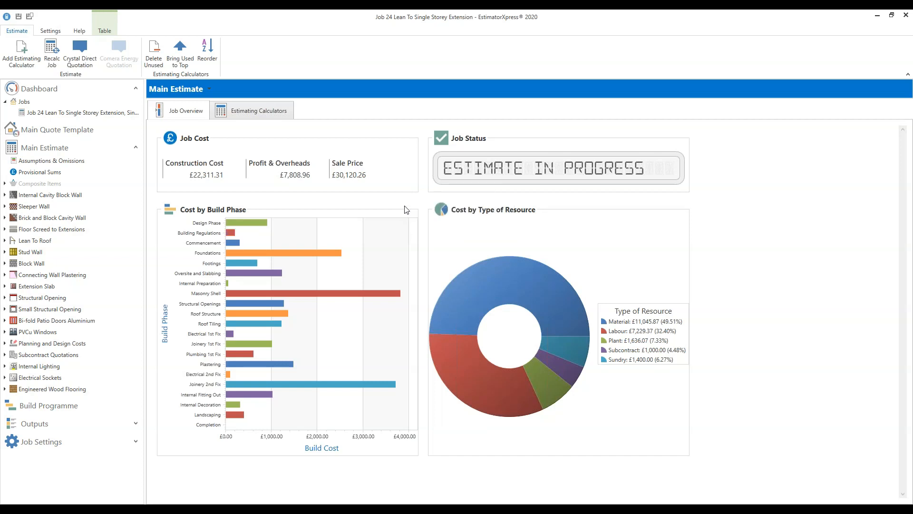
- Show the Estimating Calculators table for the lean-to extension job
left_click(266, 116)
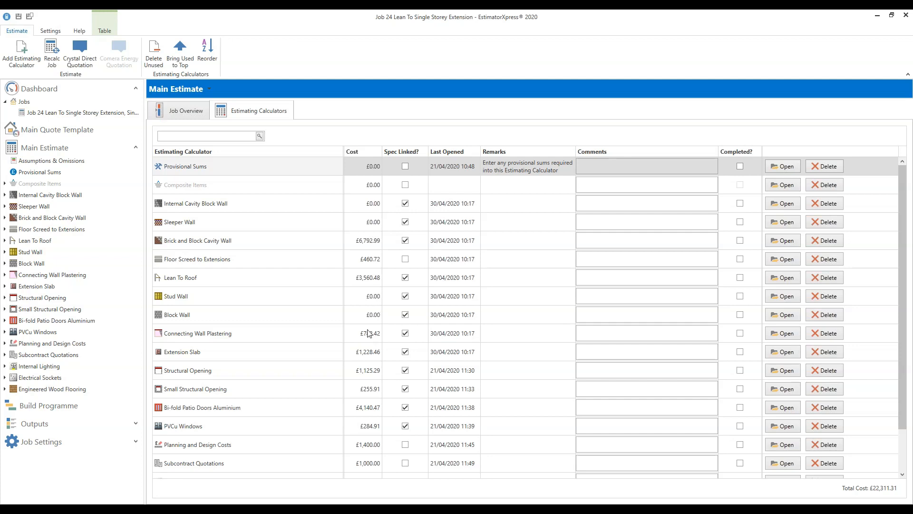
- Review calculator costs: Brick and Block Cavity Wall, Lean To Roof, Extension Slab, Structural Opening
scroll(360, 427, "down", 1)
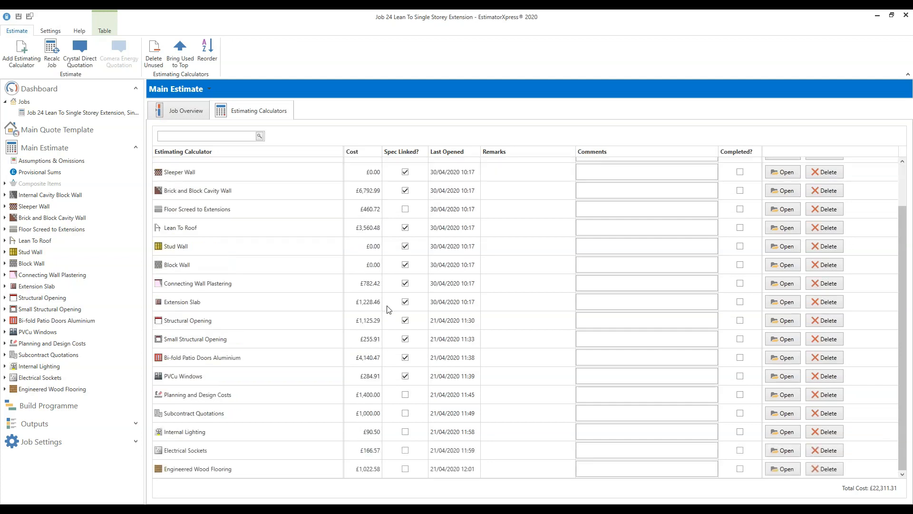
scroll(389, 300, "up", 1)
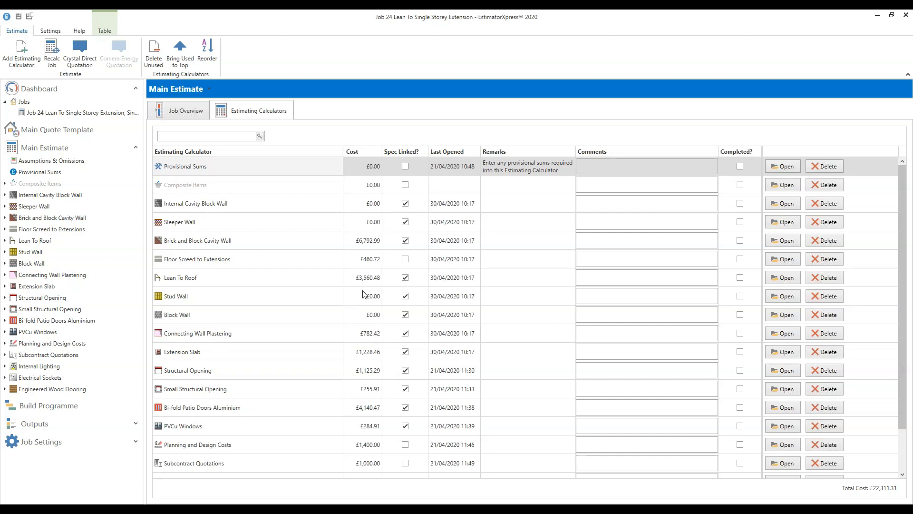
scroll(371, 325, "down", 1)
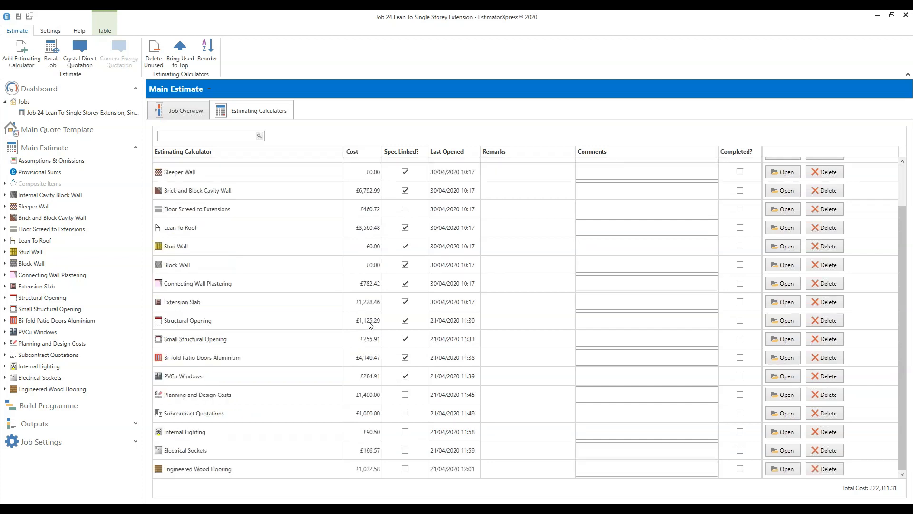
scroll(371, 325, "up", 1)
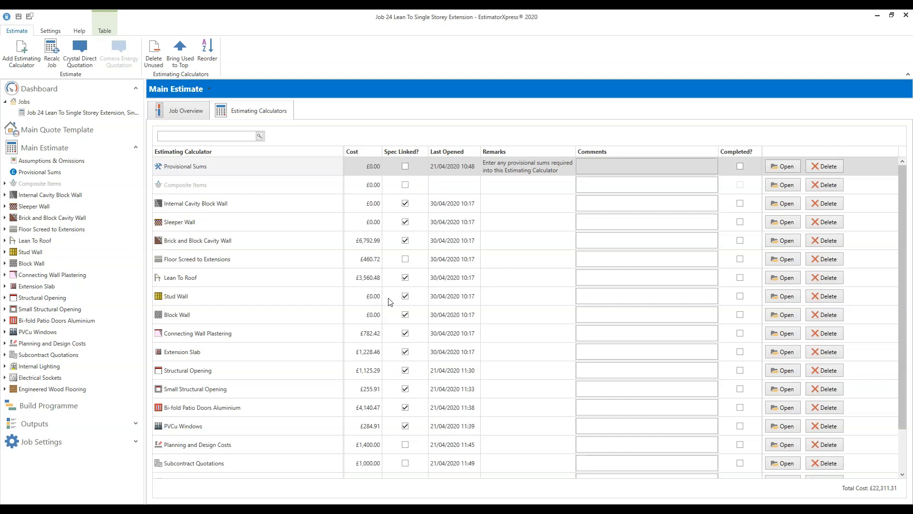
left_click(266, 246)
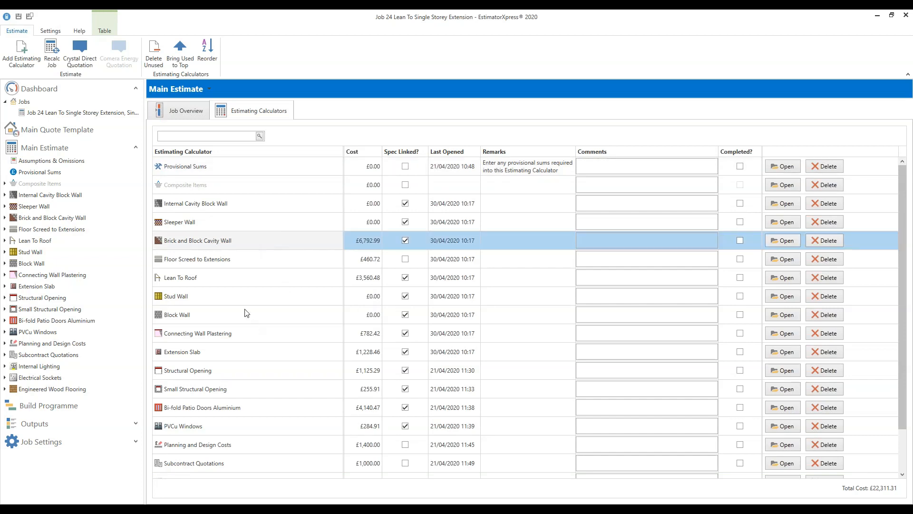
left_click(285, 278)
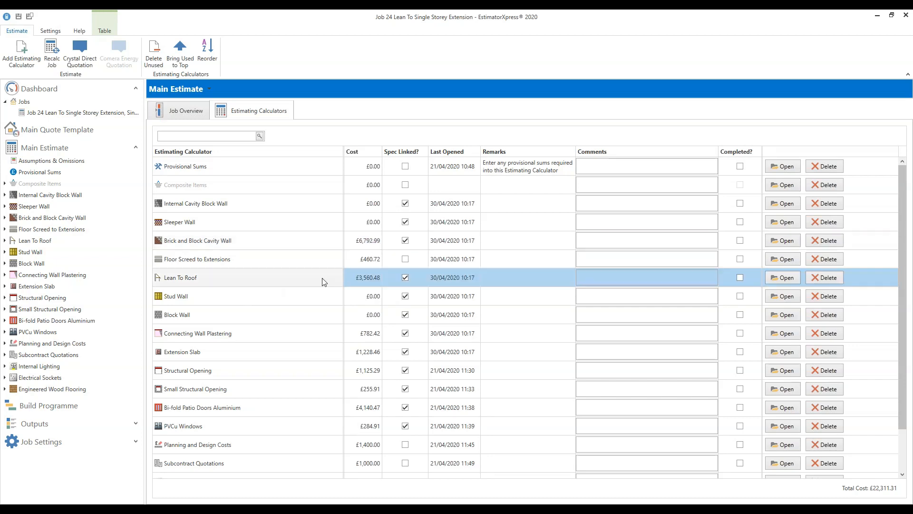
left_click(343, 352)
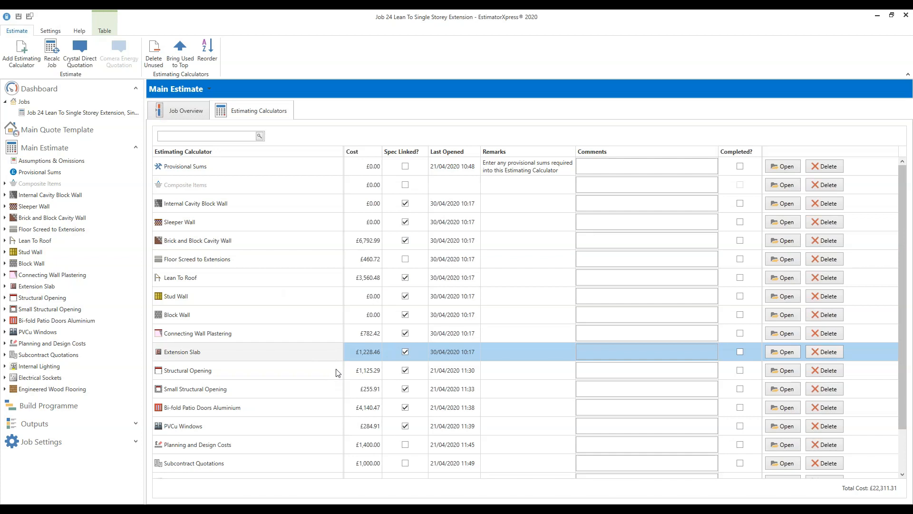
left_click(339, 372)
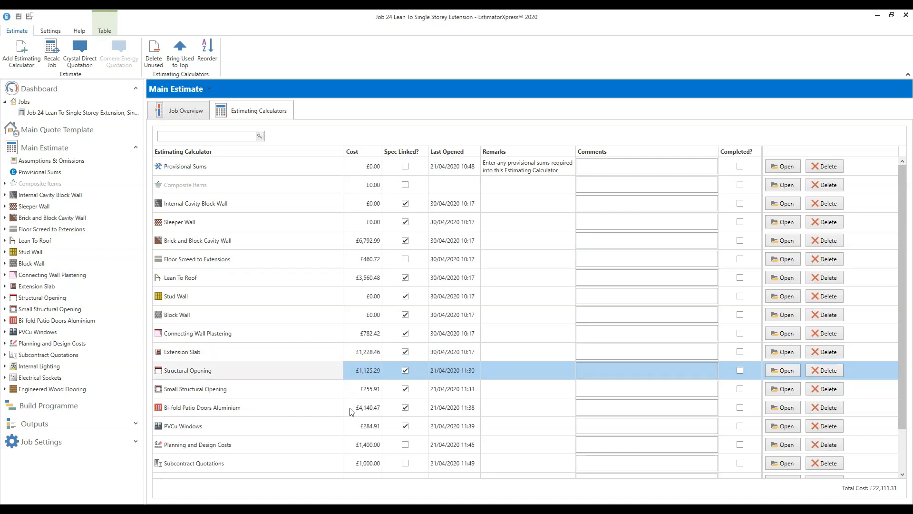
left_click(312, 244)
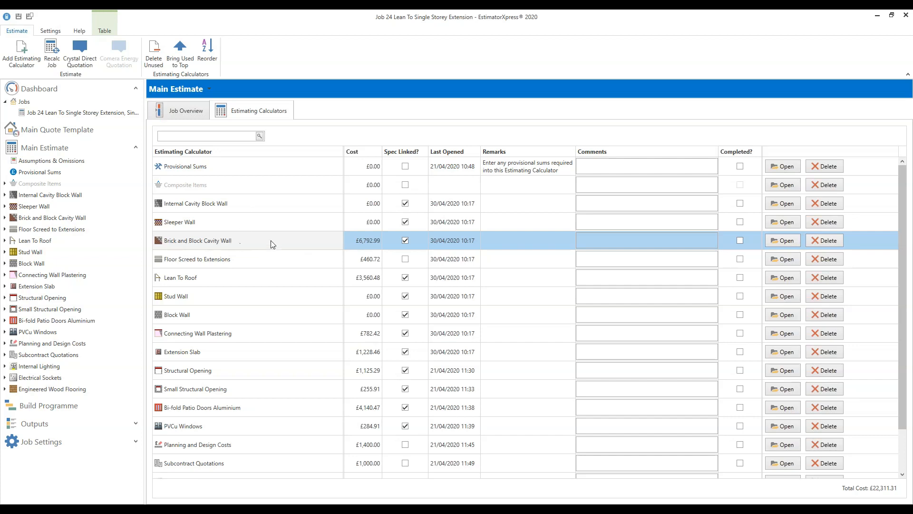
- Open the Brick and Block Cavity Wall calculator's External Walls worksheet
left_click(788, 244)
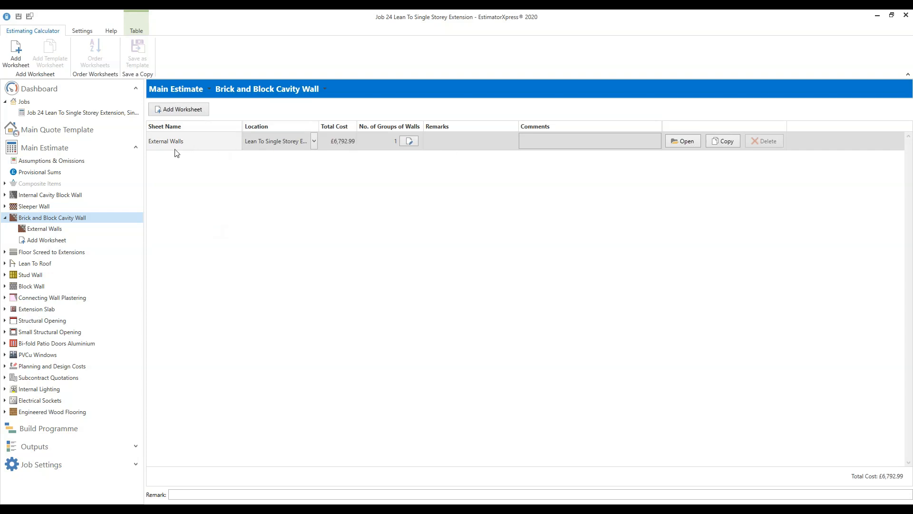
left_click(687, 145)
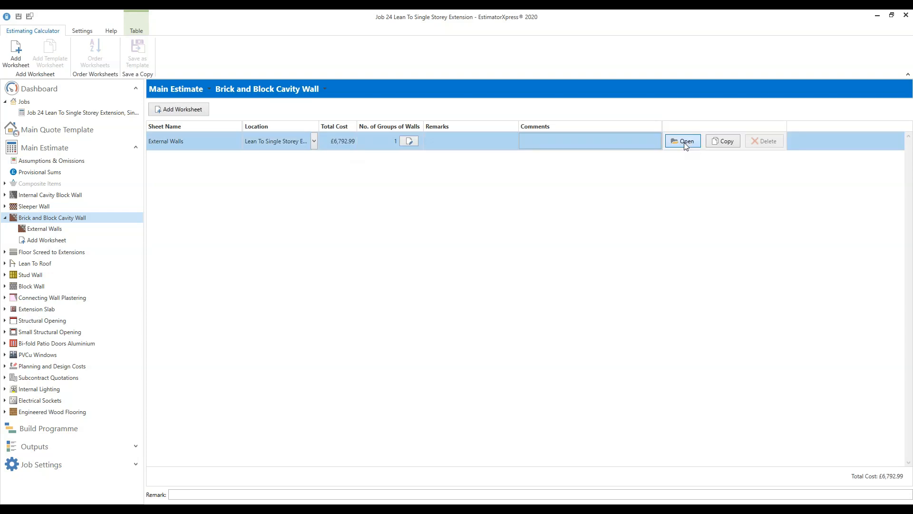
left_click(683, 141)
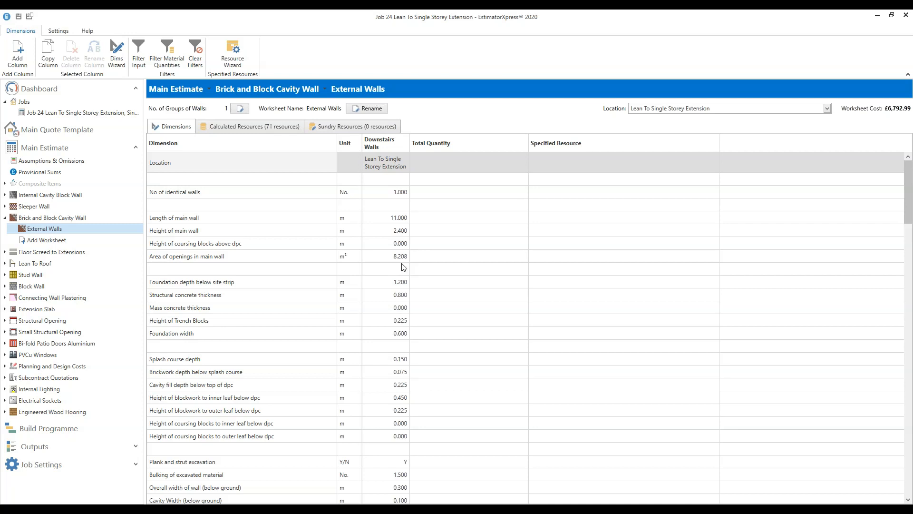
scroll(401, 264, "down", 2)
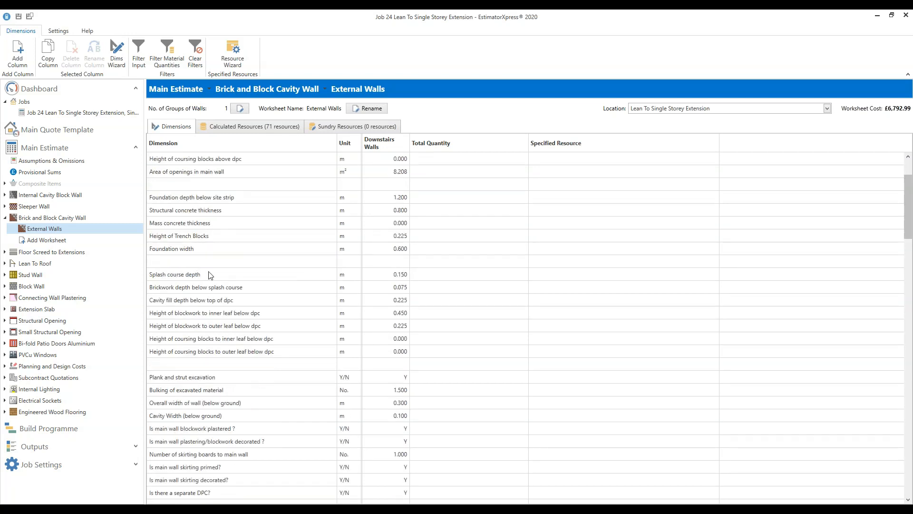
scroll(471, 258, "down", 2)
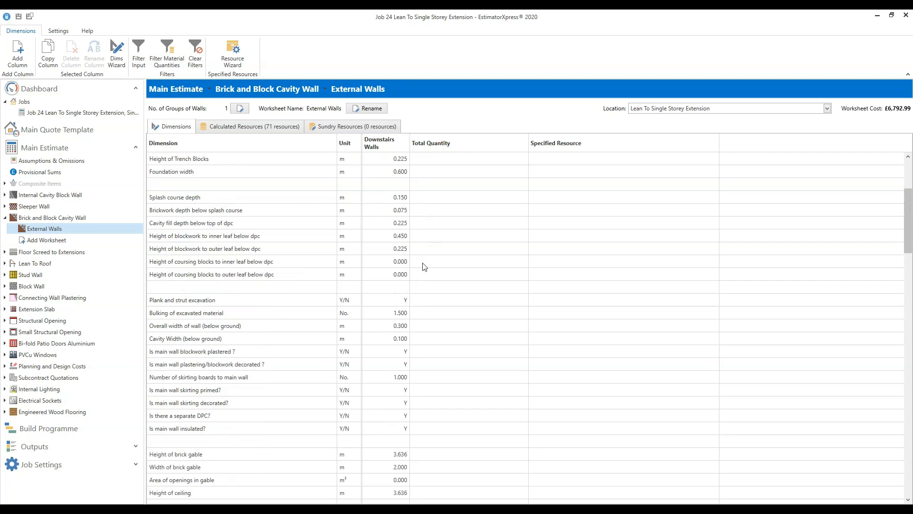
scroll(425, 267, "down", 4)
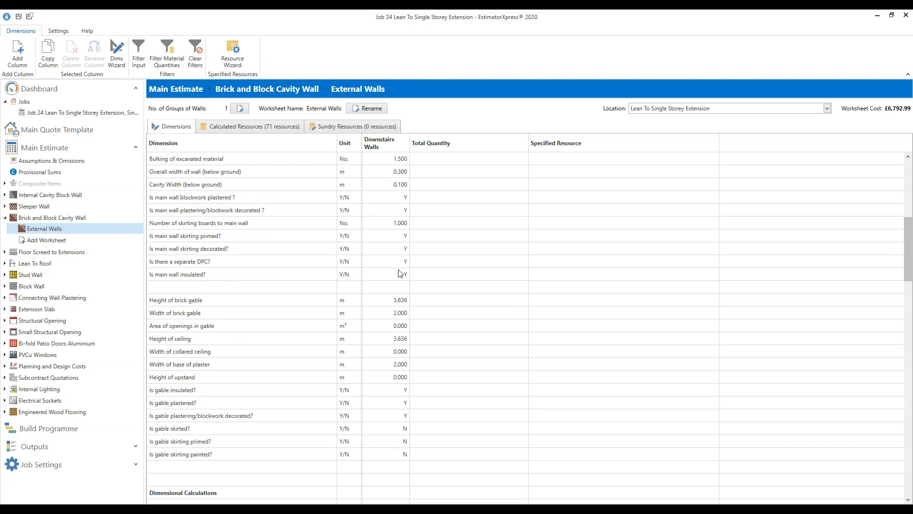
scroll(396, 288, "down", 1)
scroll(398, 288, "down", 1)
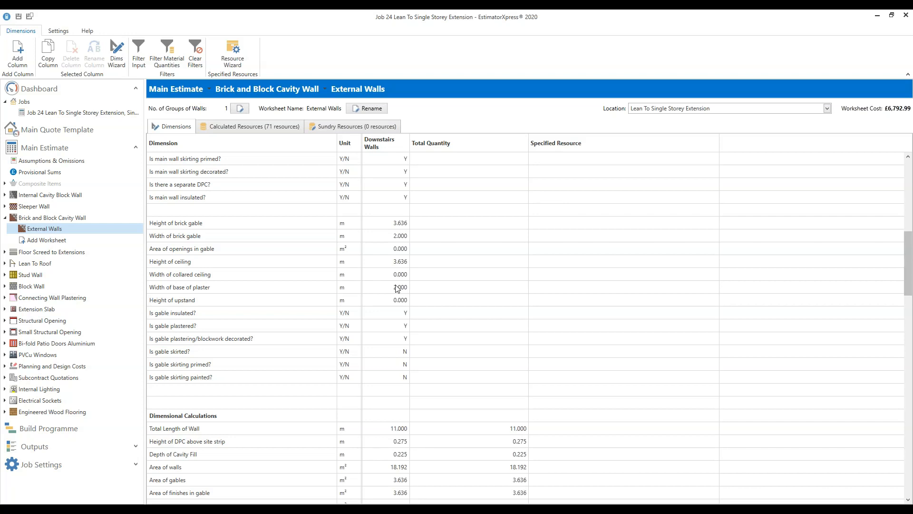
scroll(410, 292, "down", 2)
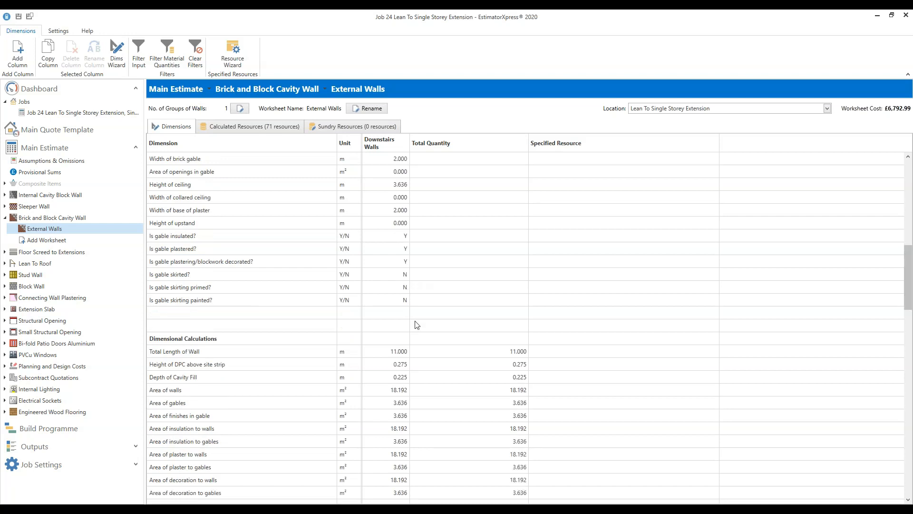
scroll(423, 324, "down", 3)
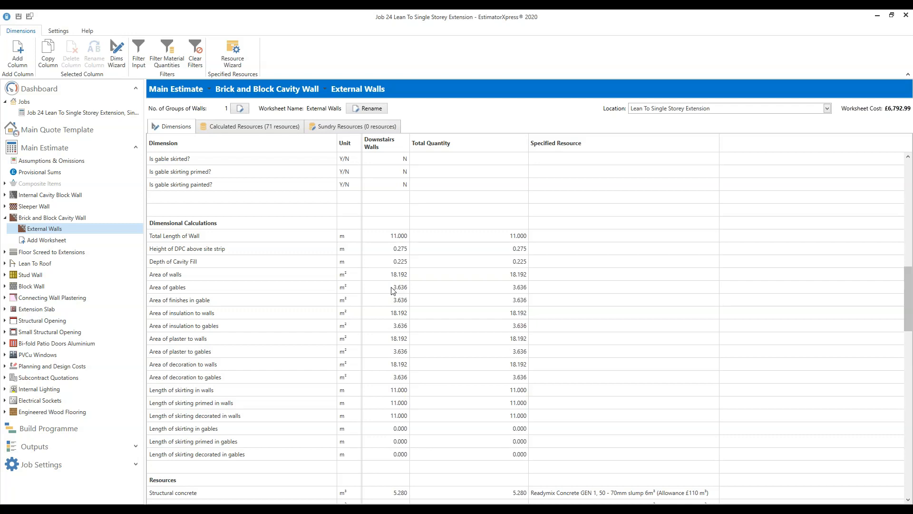
scroll(409, 302, "up", 15)
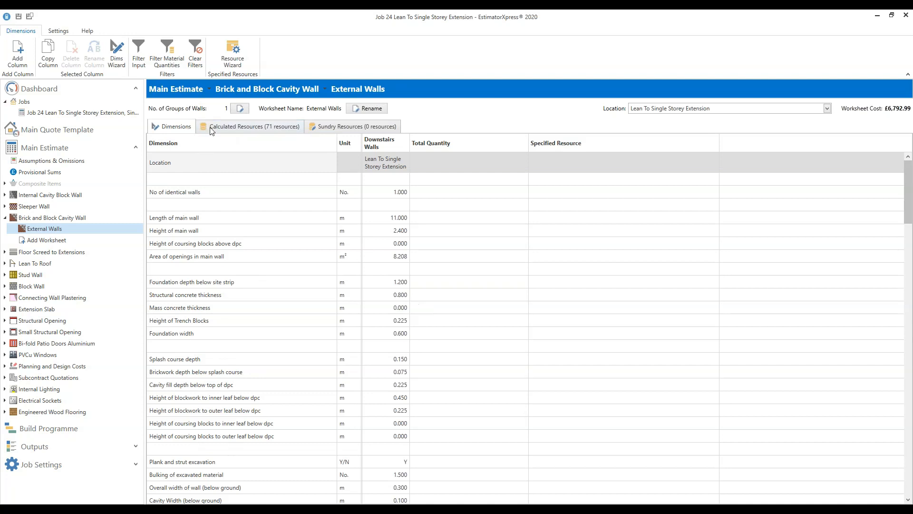
- Review the External Walls worksheet's 71 calculated labour, plant and material resources
left_click(234, 131)
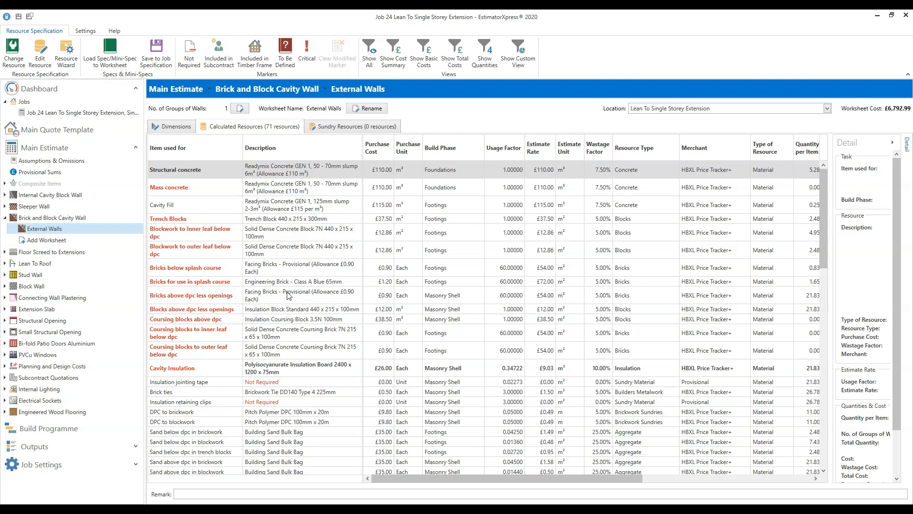
scroll(302, 323, "down", 1)
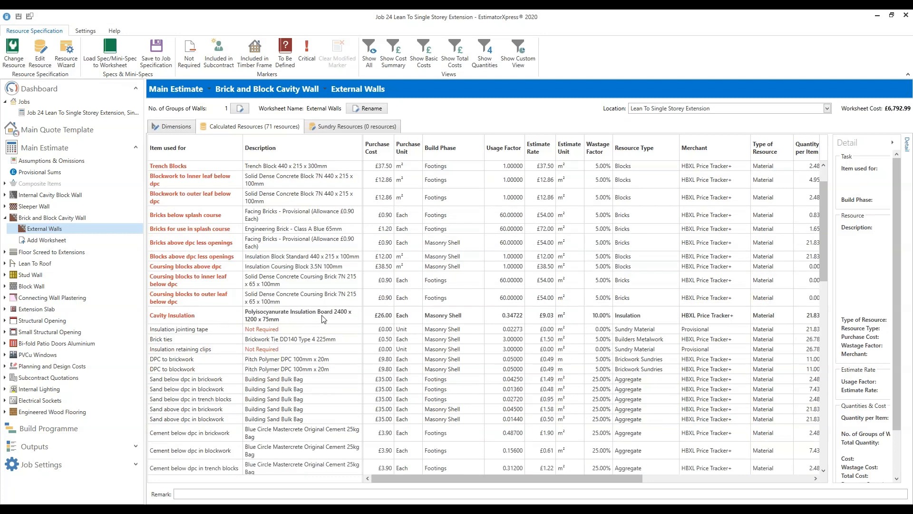
scroll(323, 319, "down", 1)
scroll(322, 318, "down", 2)
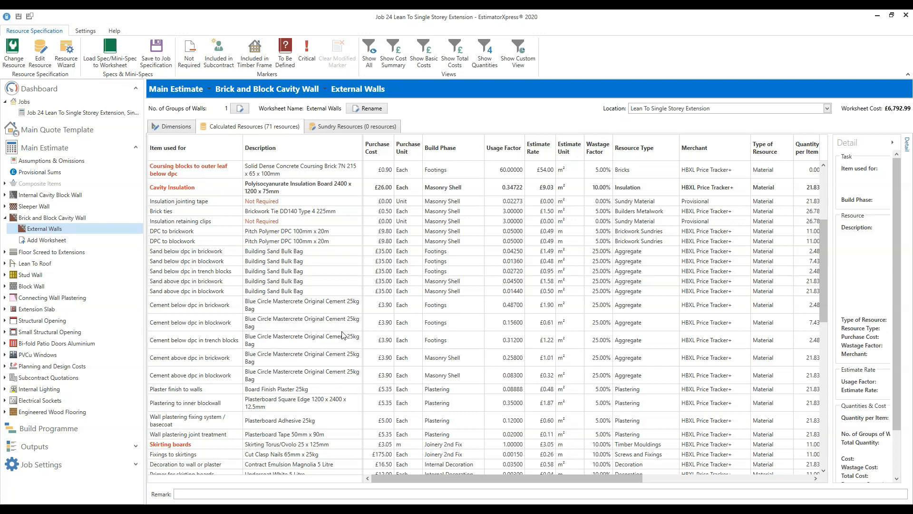
scroll(342, 336, "down", 1)
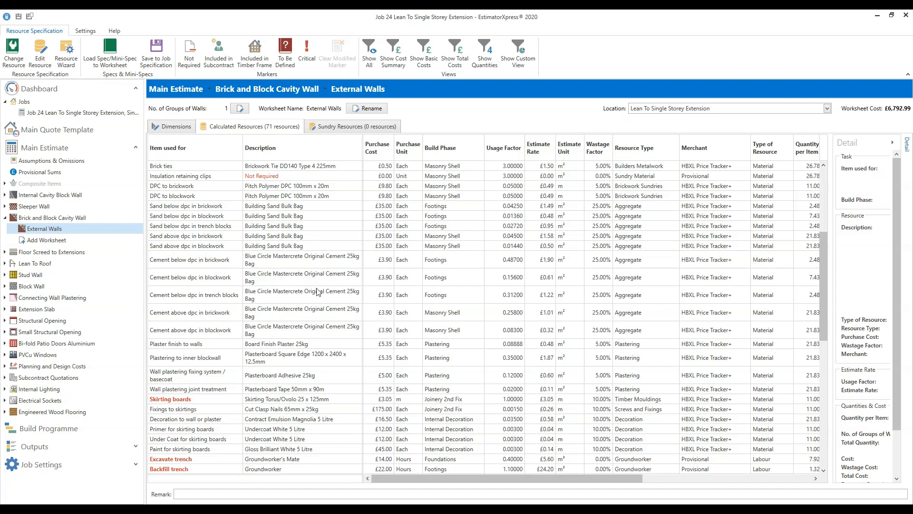
scroll(320, 293, "down", 4)
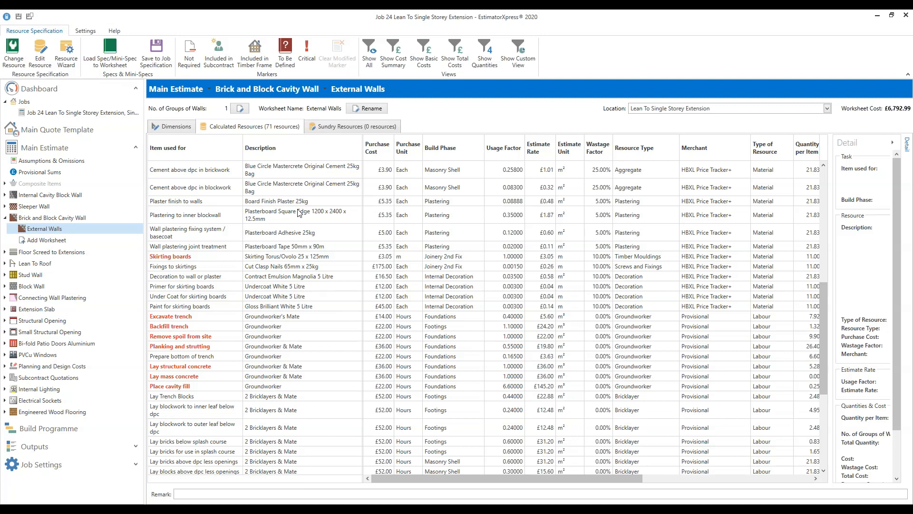
scroll(299, 212, "down", 4)
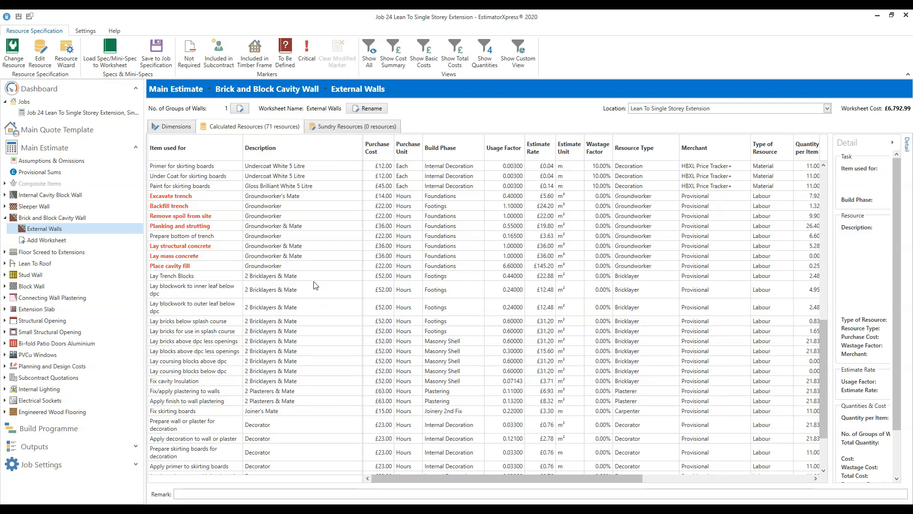
scroll(316, 285, "down", 3)
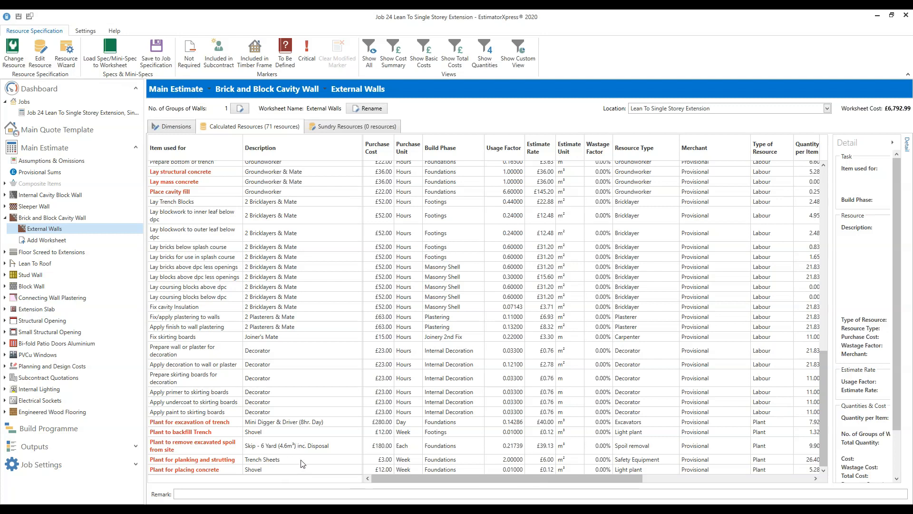
scroll(498, 408, "up", 6)
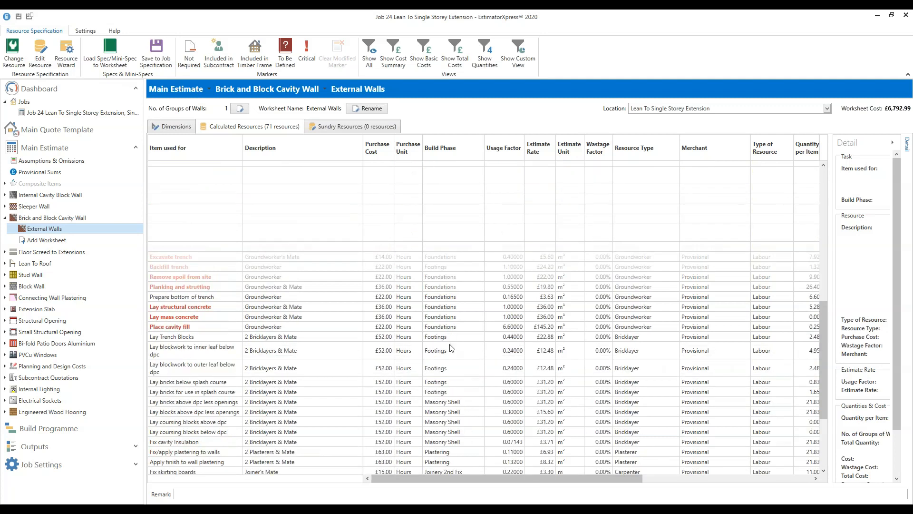
scroll(407, 317, "up", 10)
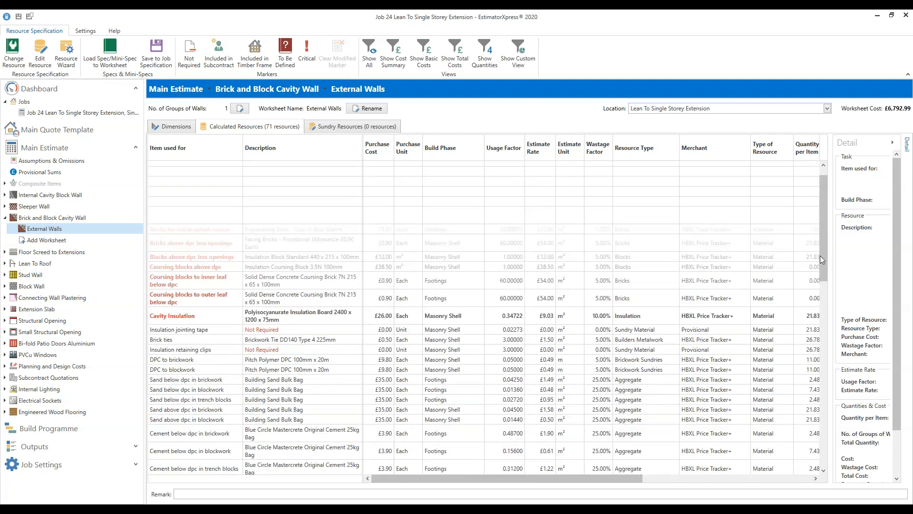
scroll(821, 245, "up", 1)
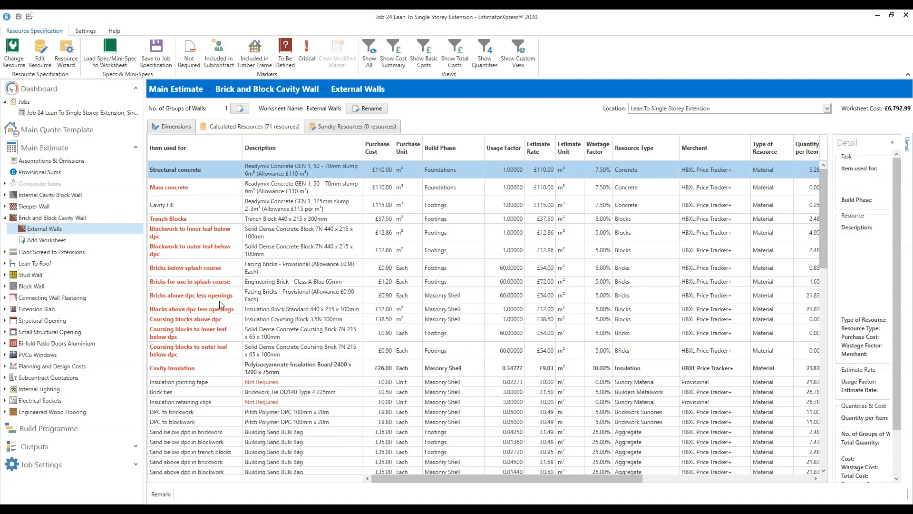
left_click(302, 296)
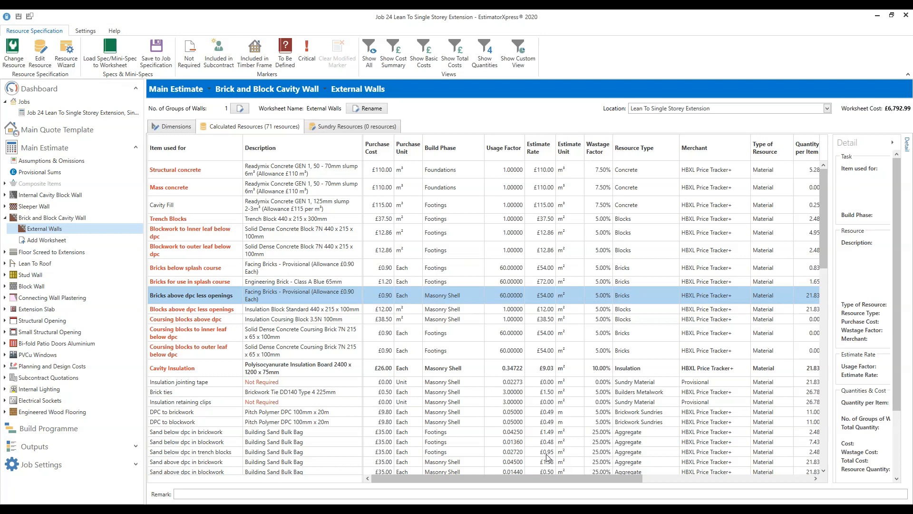
left_click_drag(546, 480, 728, 472)
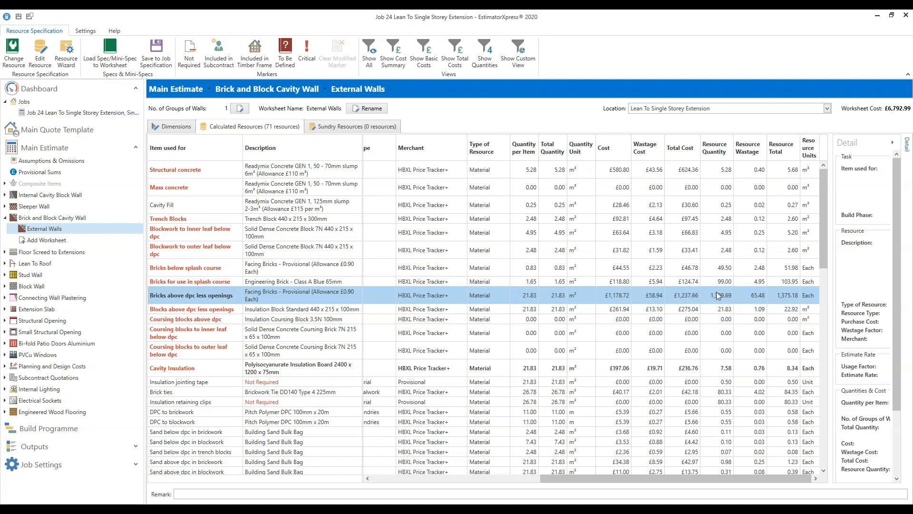
left_click_drag(627, 480, 460, 480)
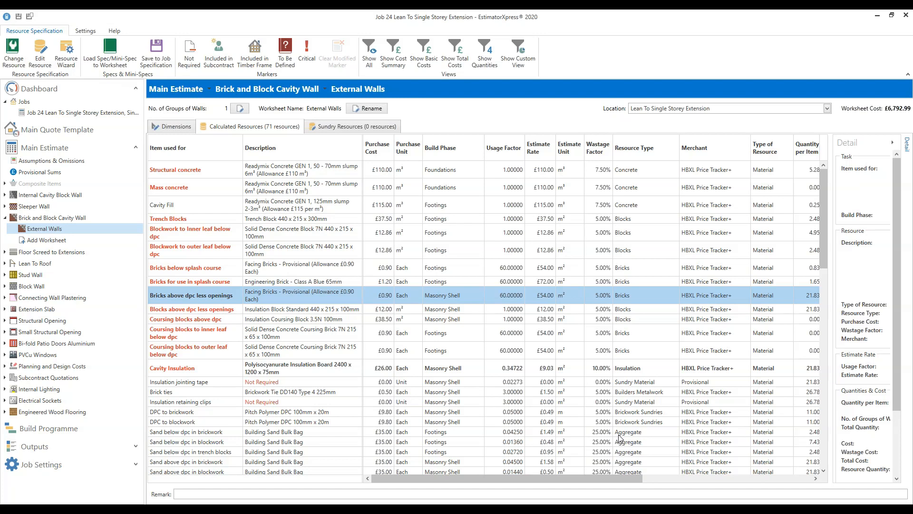
left_click(303, 374)
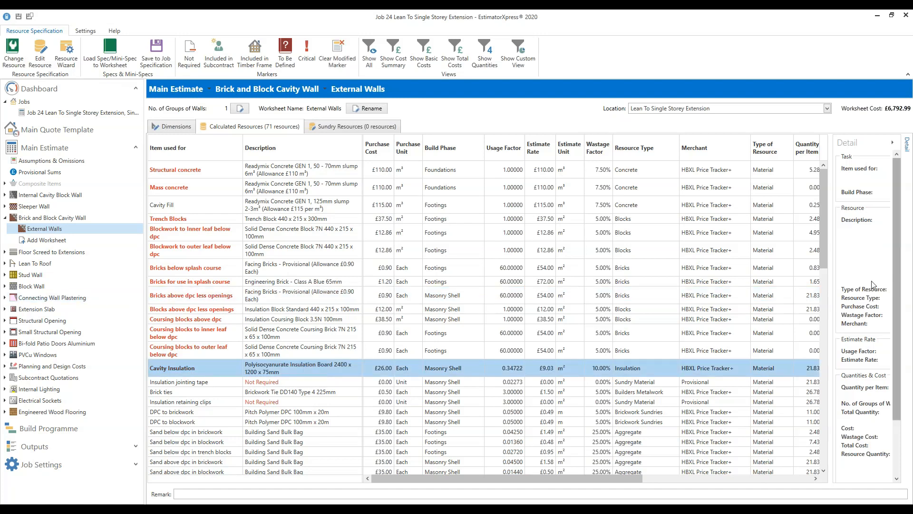
left_click_drag(824, 218, 823, 239)
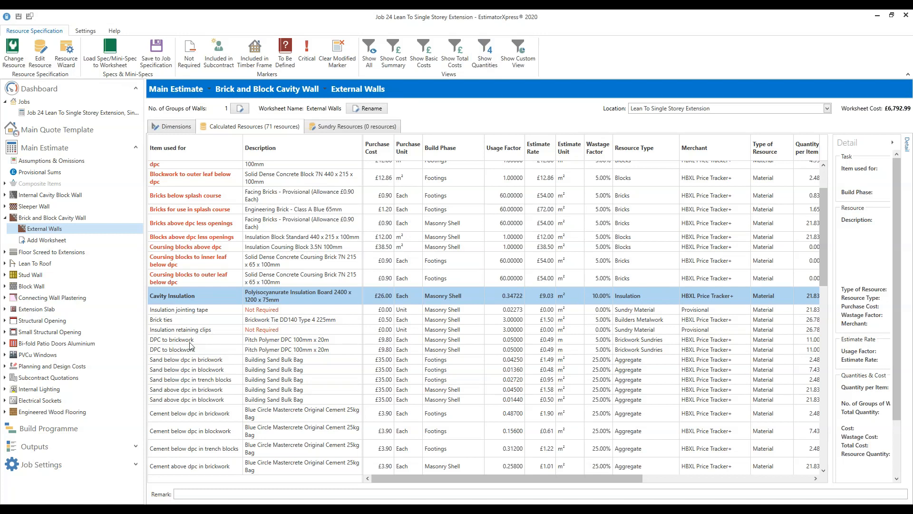
left_click(136, 464)
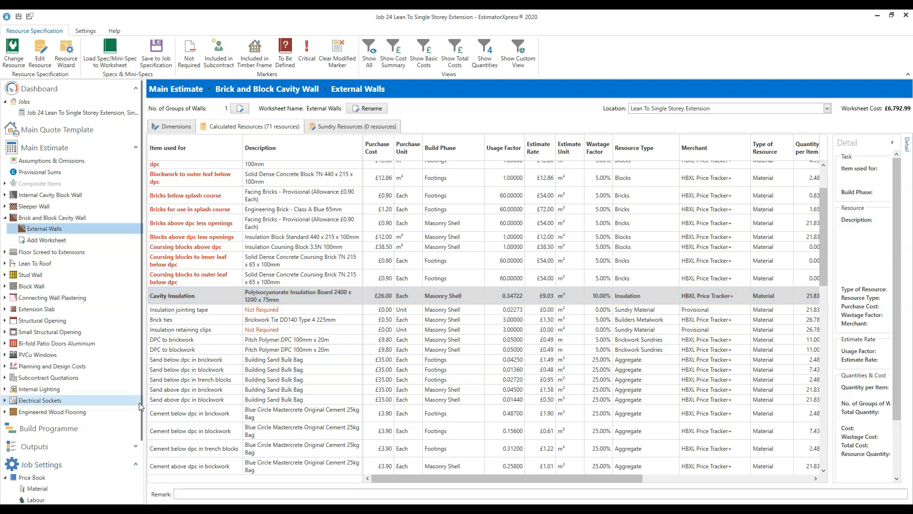
left_click_drag(139, 402, 138, 484)
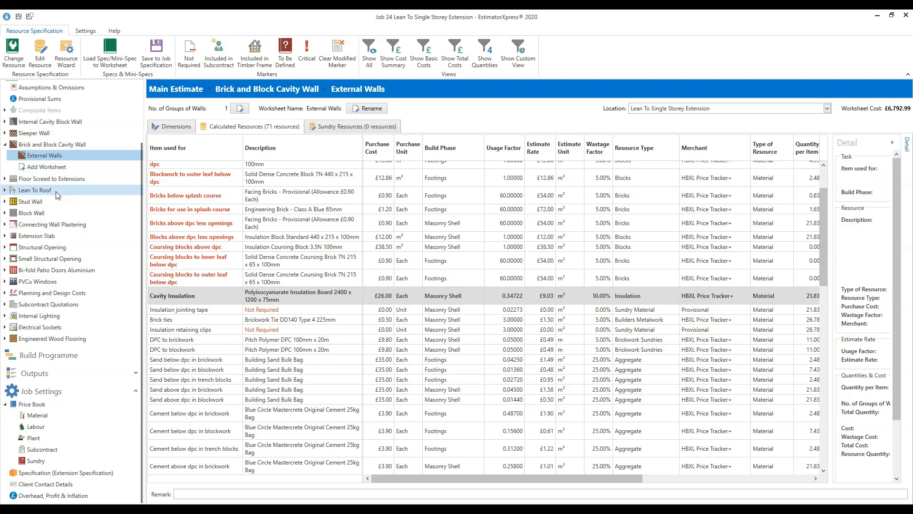
left_click(55, 190)
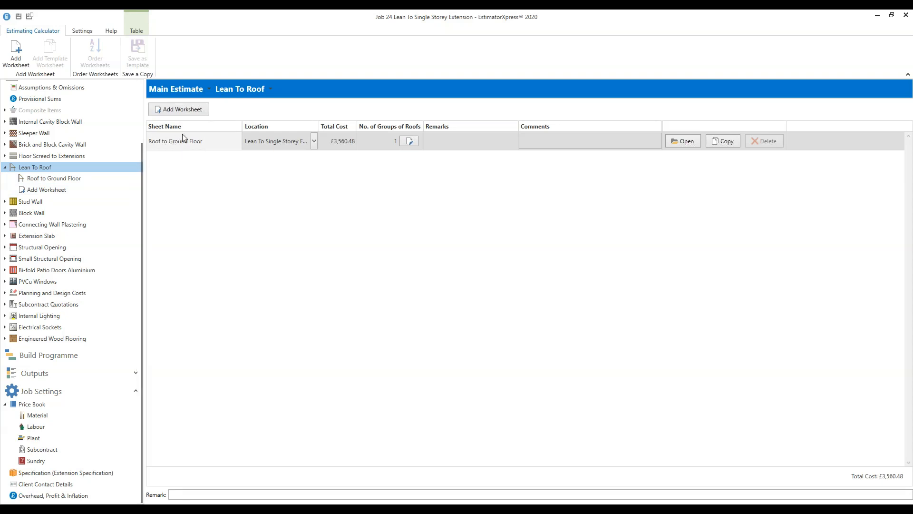
- Open the Roof to Ground Floor worksheet from the Lean To Roof list
left_click(684, 145)
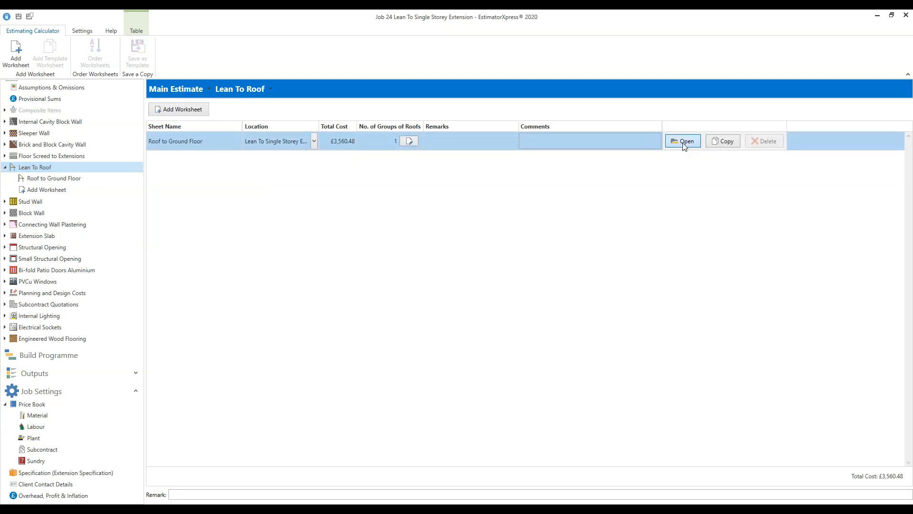
left_click(684, 146)
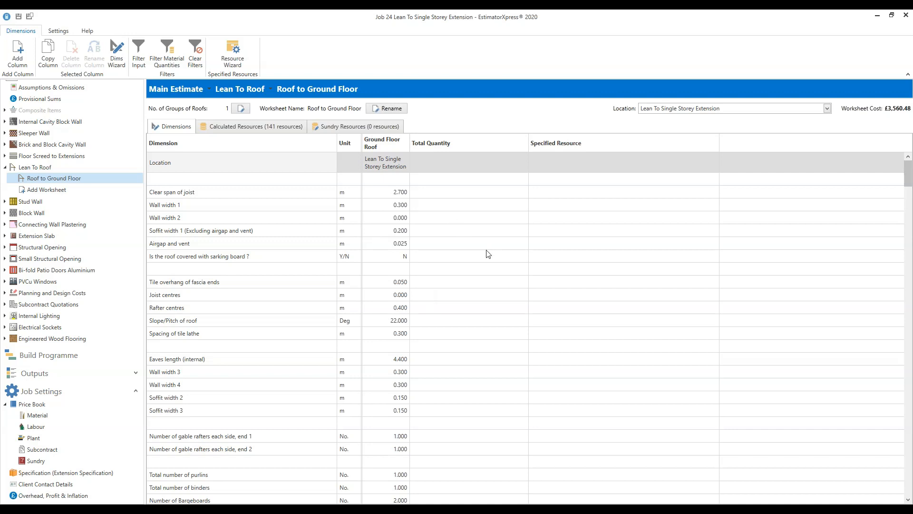
scroll(488, 253, "down", 5)
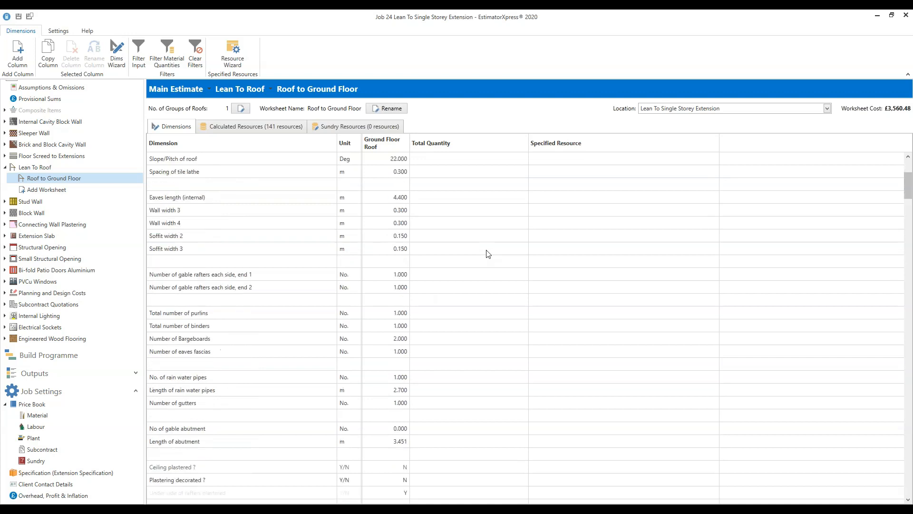
scroll(487, 253, "down", 7)
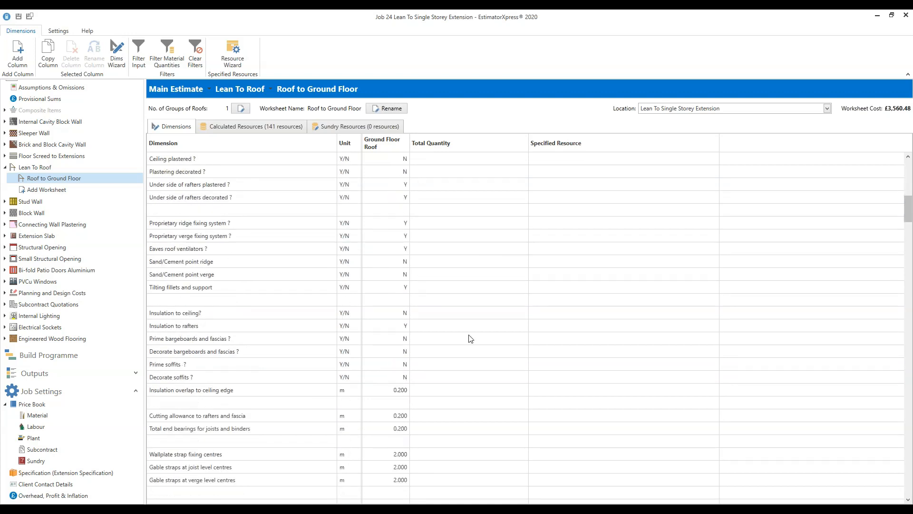
scroll(470, 338, "down", 2)
scroll(470, 339, "up", 10)
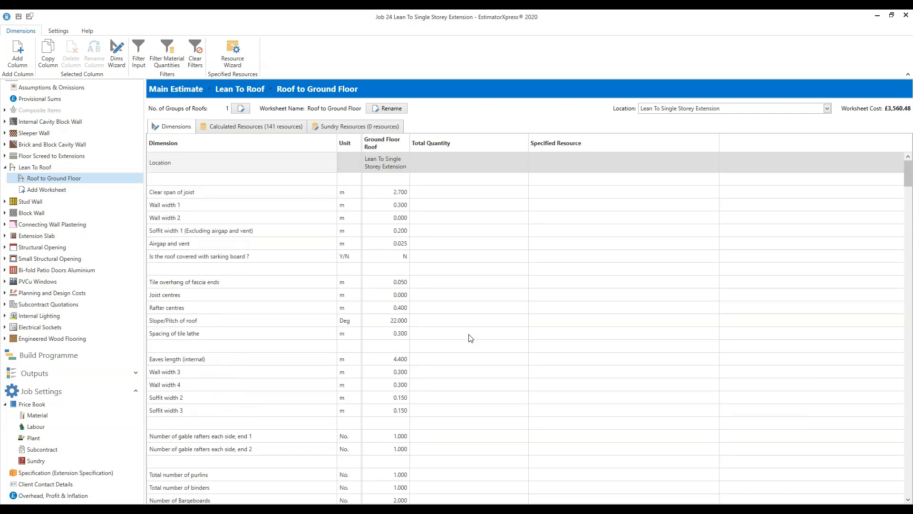
left_click(117, 63)
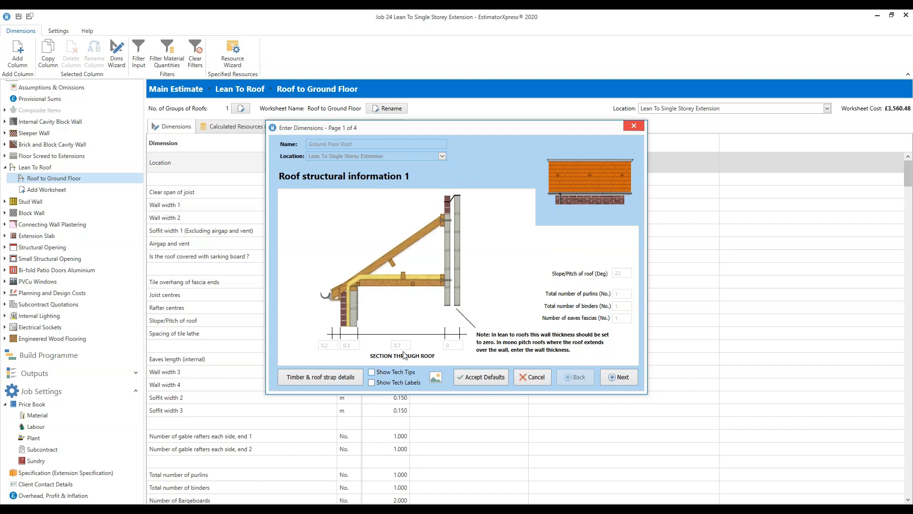
mouse_move(404, 347)
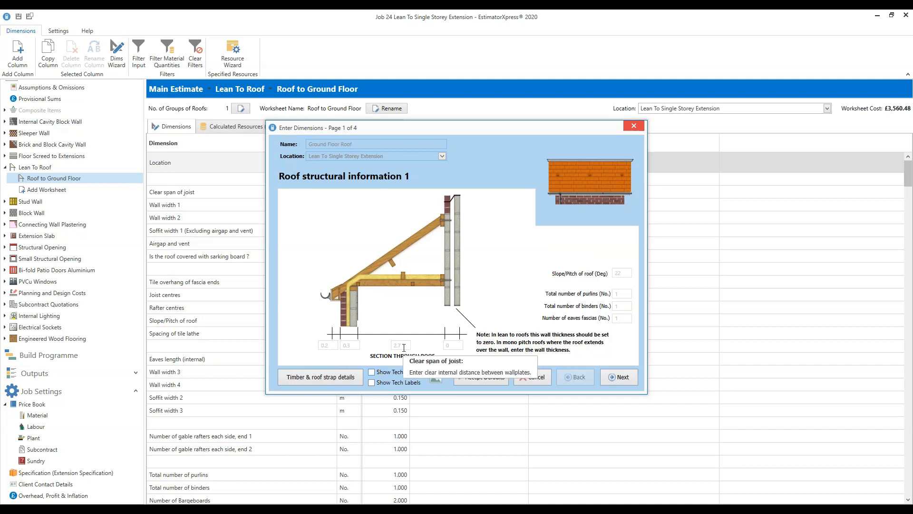
mouse_move(332, 346)
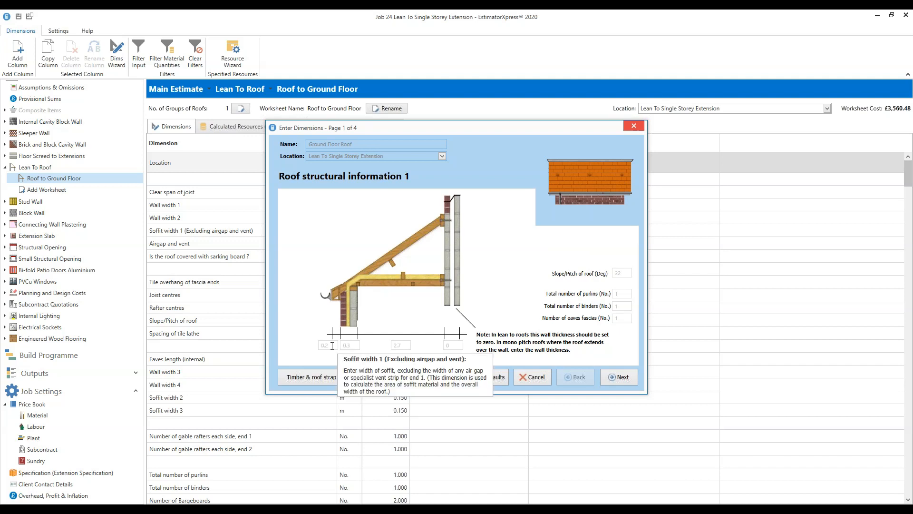
left_click(623, 380)
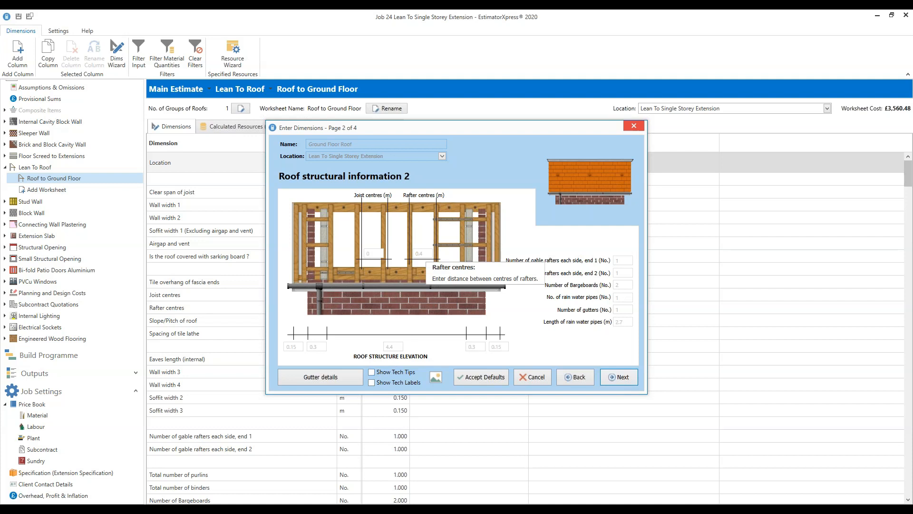
left_click(622, 377)
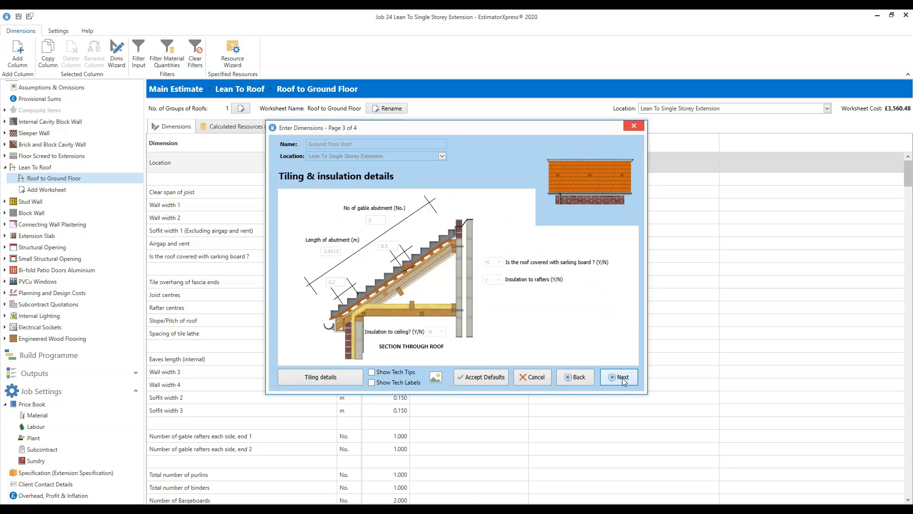
left_click(622, 377)
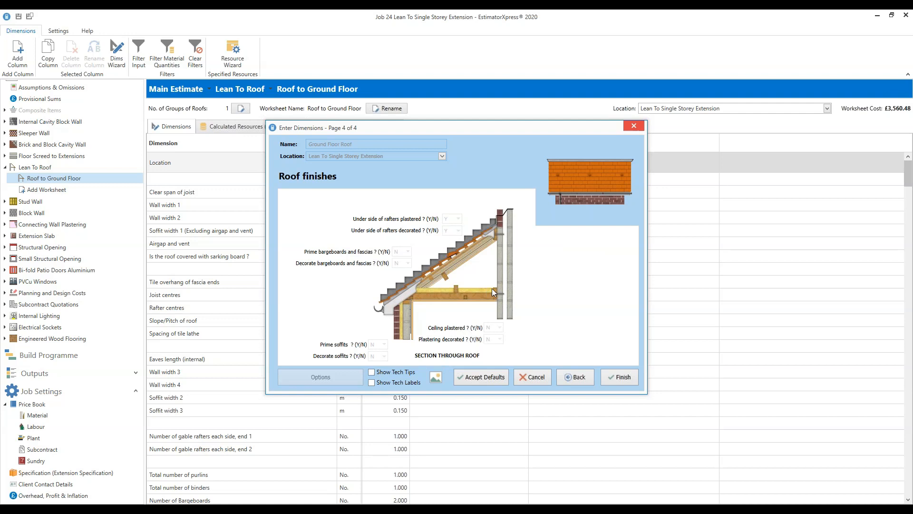
left_click(619, 377)
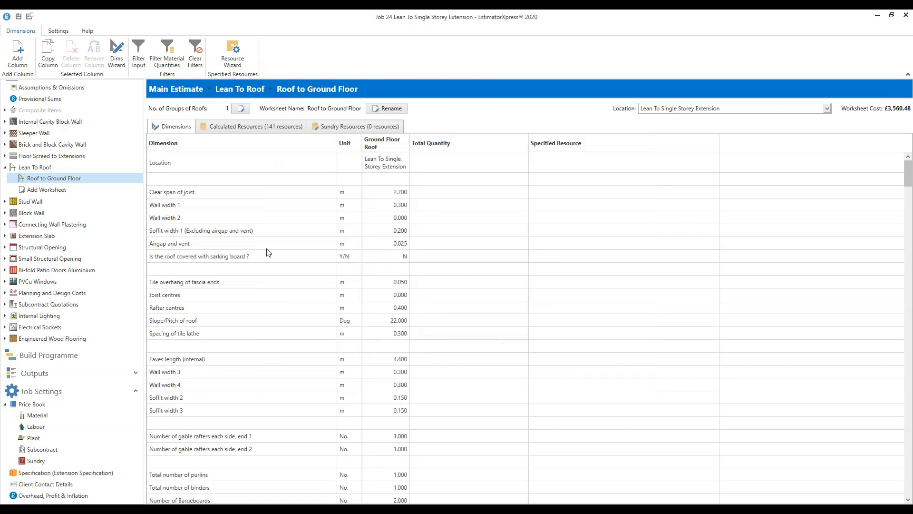
- List the roof's 141 calculated resources and select the Roof structure fixings allowance
left_click(249, 131)
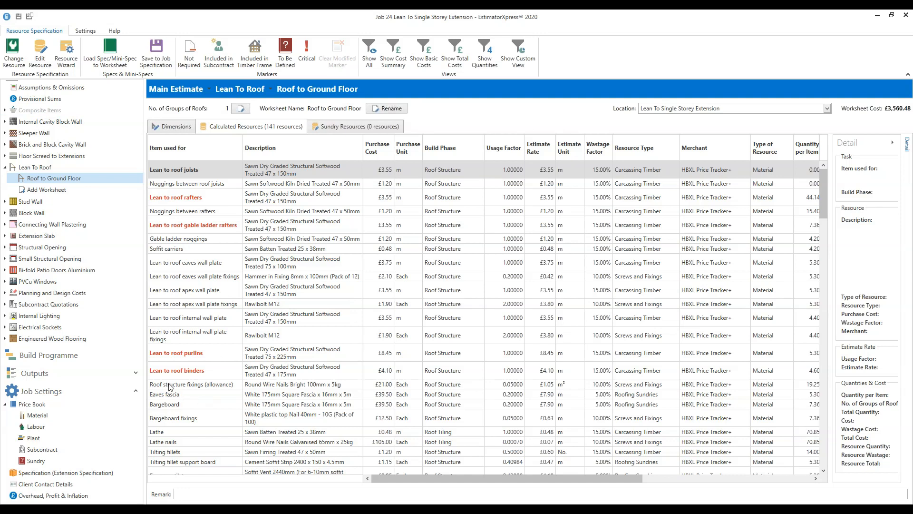
left_click(201, 388)
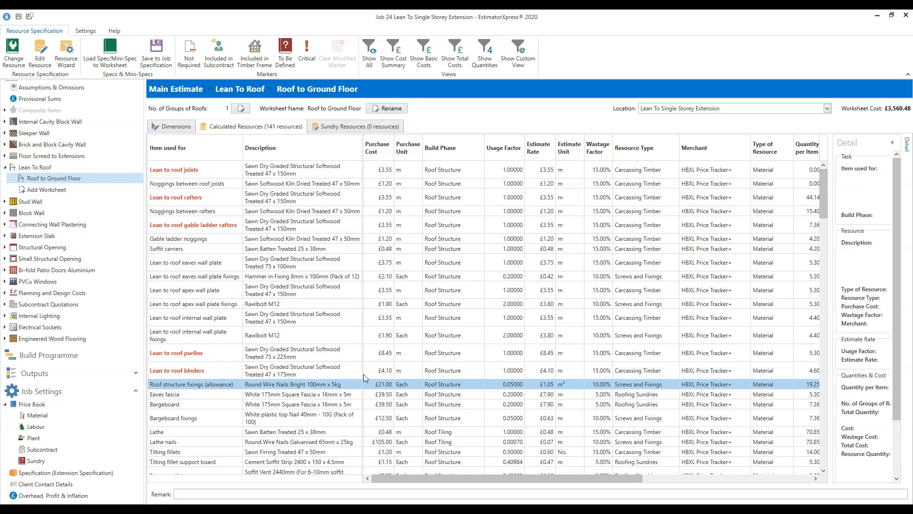
scroll(364, 378, "down", 5)
scroll(363, 377, "down", 4)
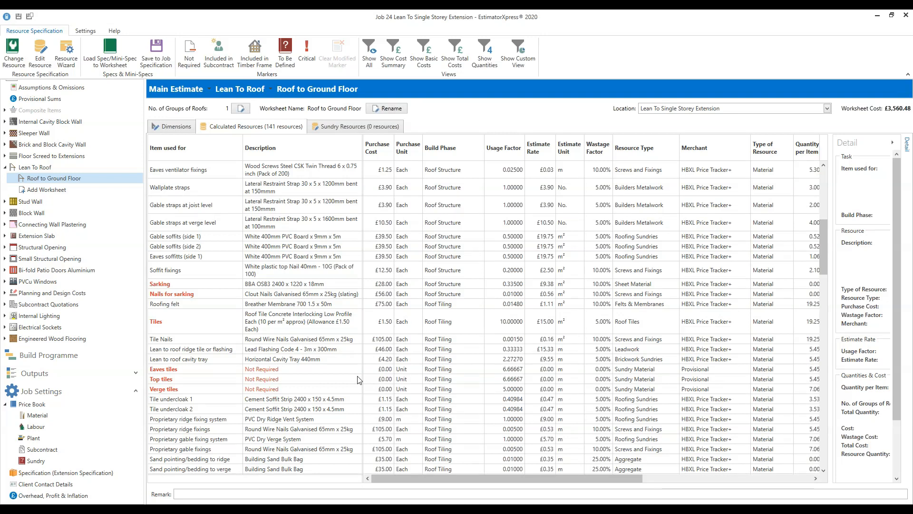
scroll(358, 380, "down", 3)
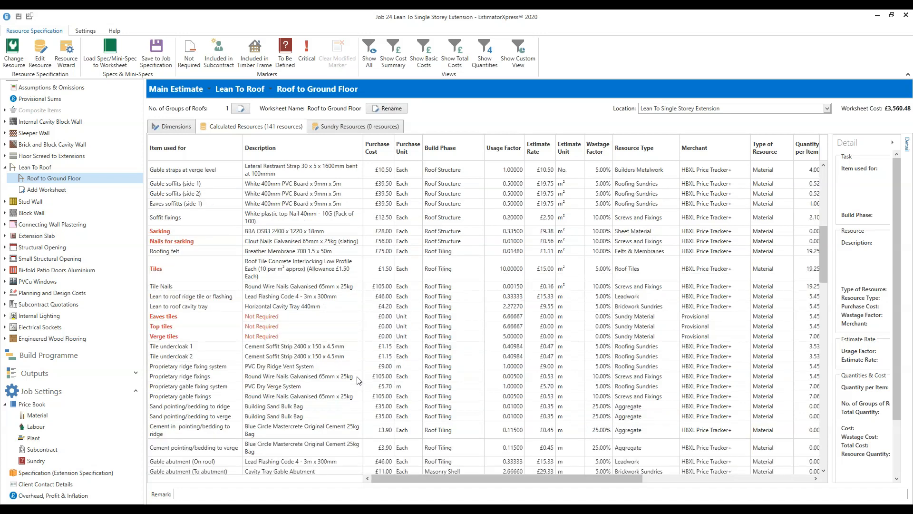
scroll(358, 380, "down", 2)
scroll(358, 380, "down", 3)
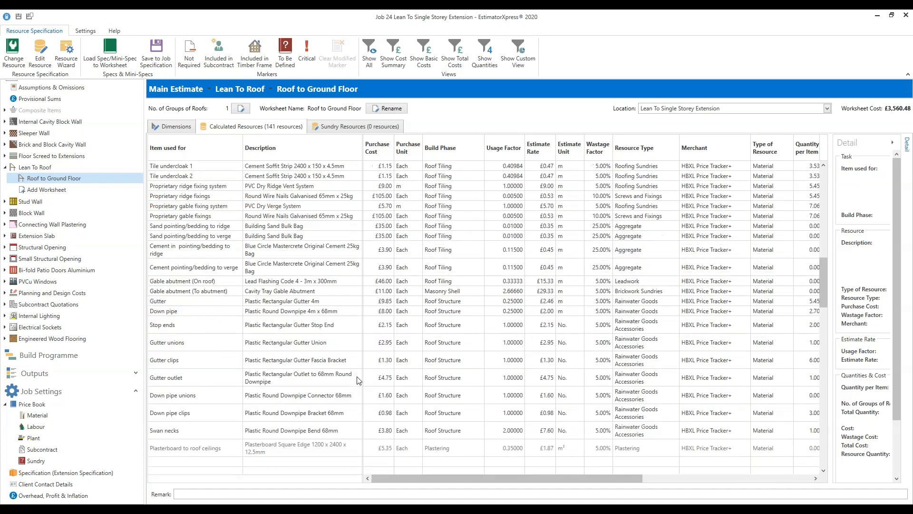
scroll(358, 380, "up", 5)
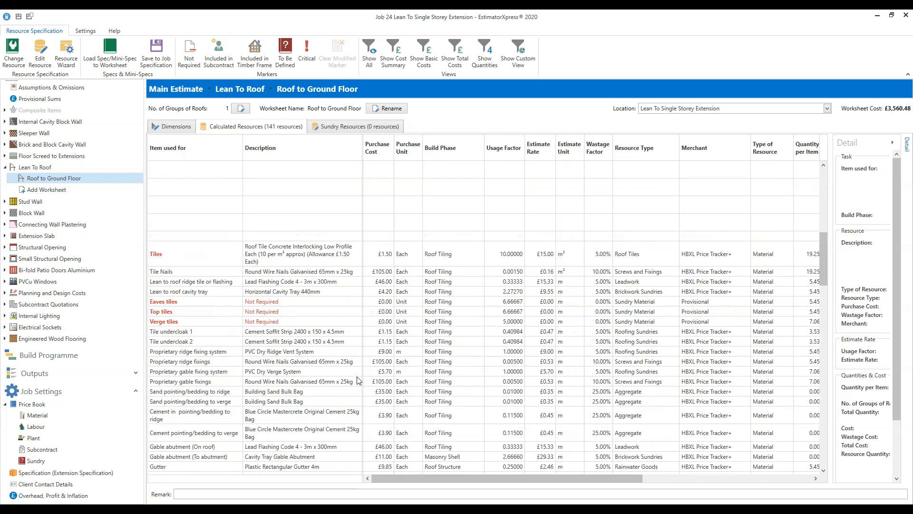
scroll(358, 380, "up", 4)
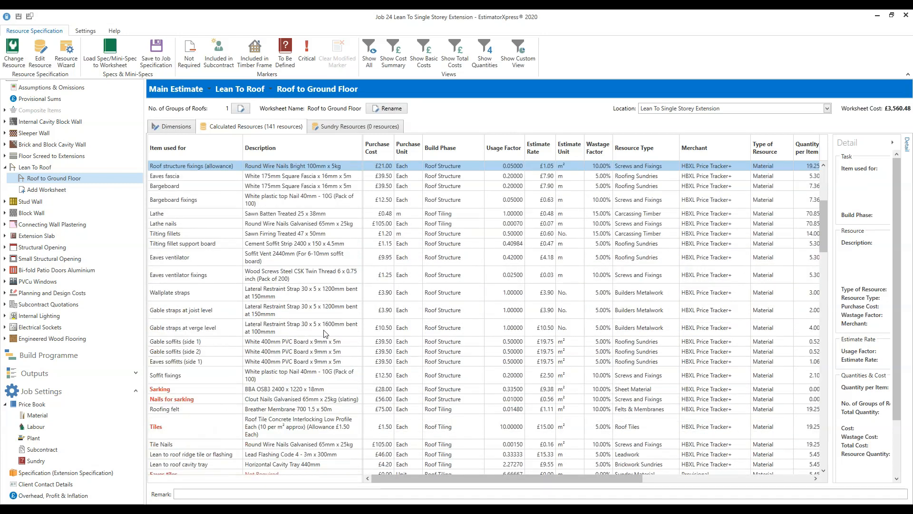
left_click(331, 343)
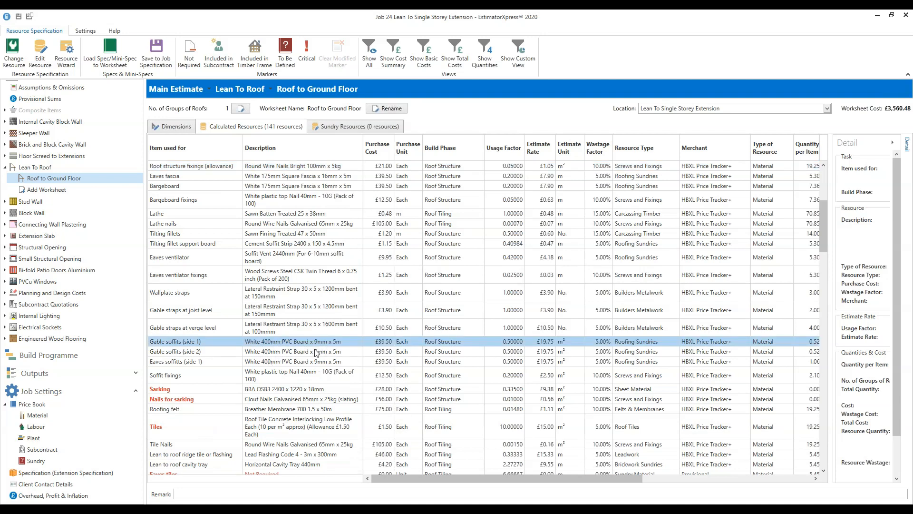
left_click(282, 177)
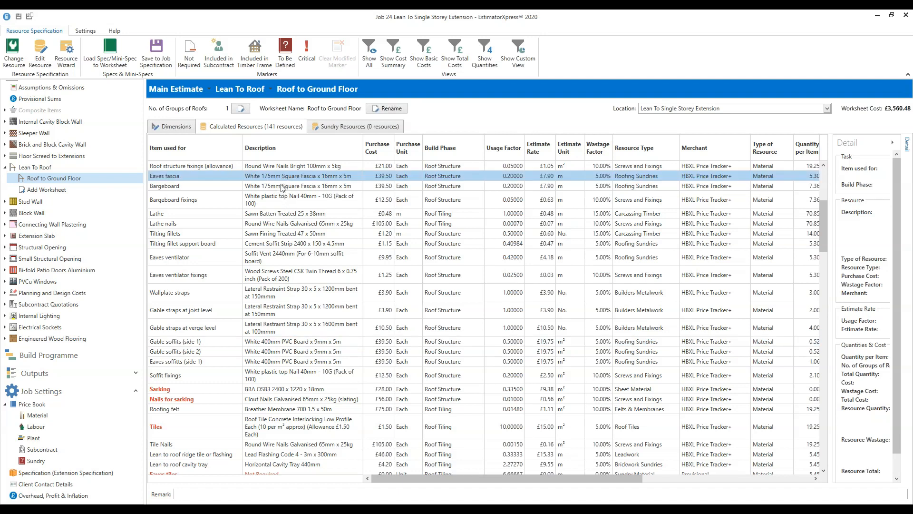
left_click(283, 187)
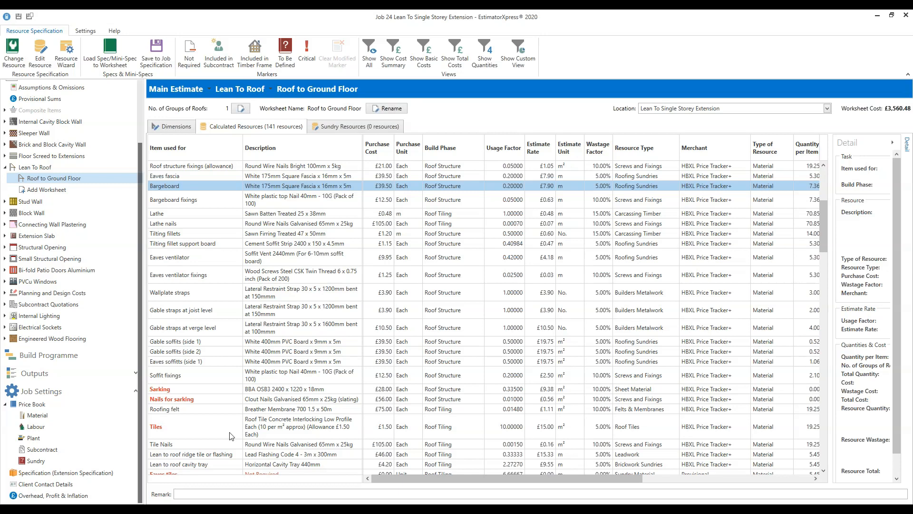
left_click(276, 427)
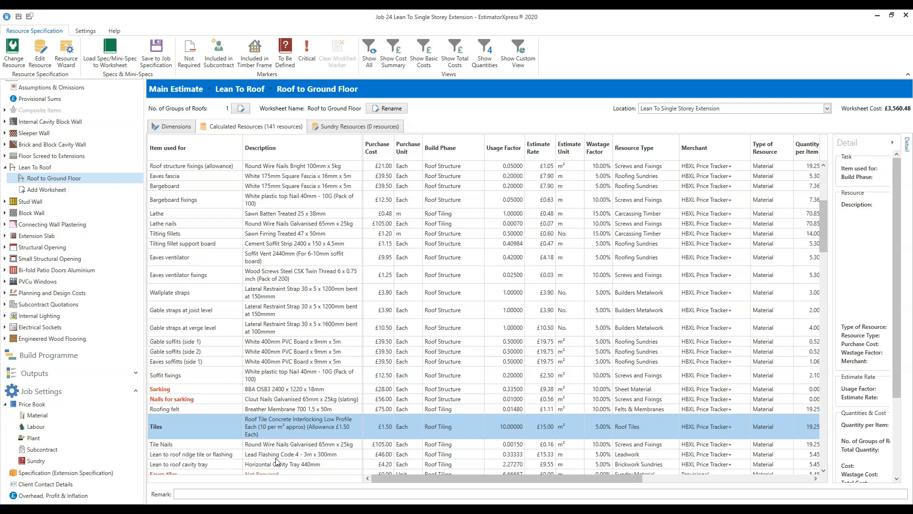
scroll(278, 460, "down", 3)
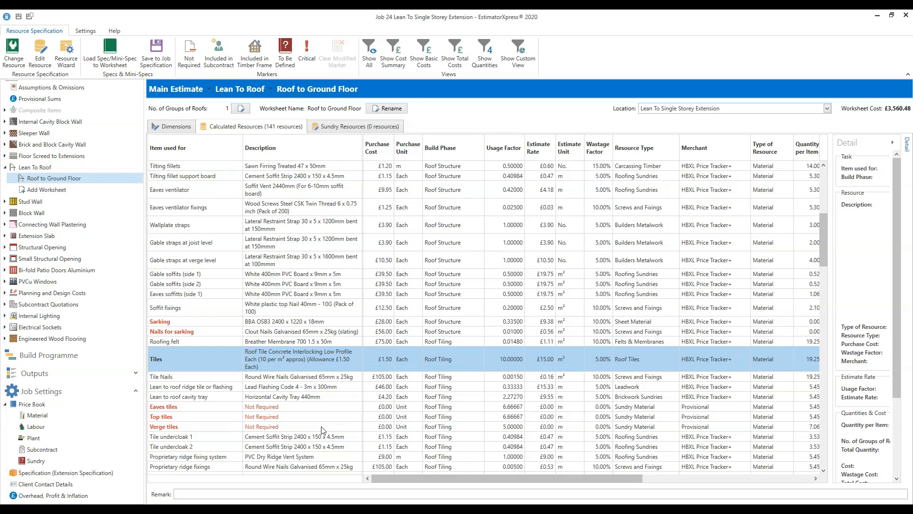
left_click_drag(609, 479, 770, 467)
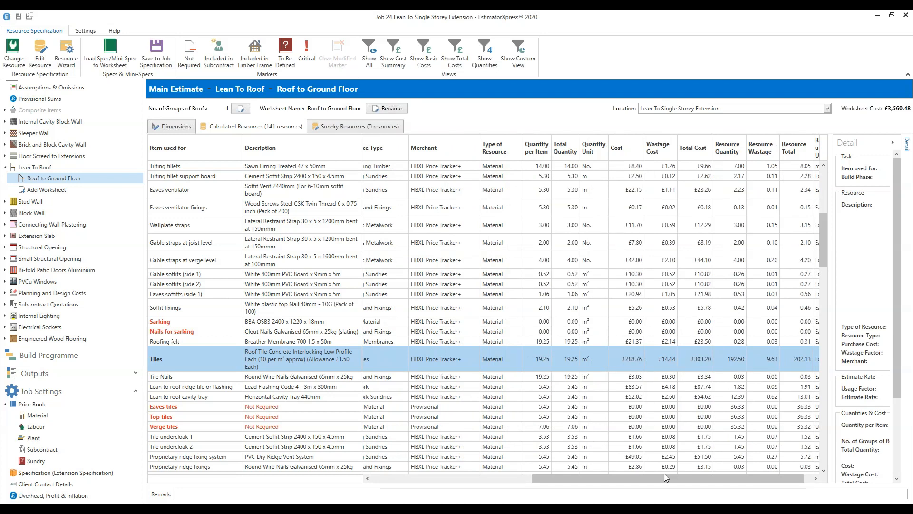
left_click_drag(658, 477, 666, 477)
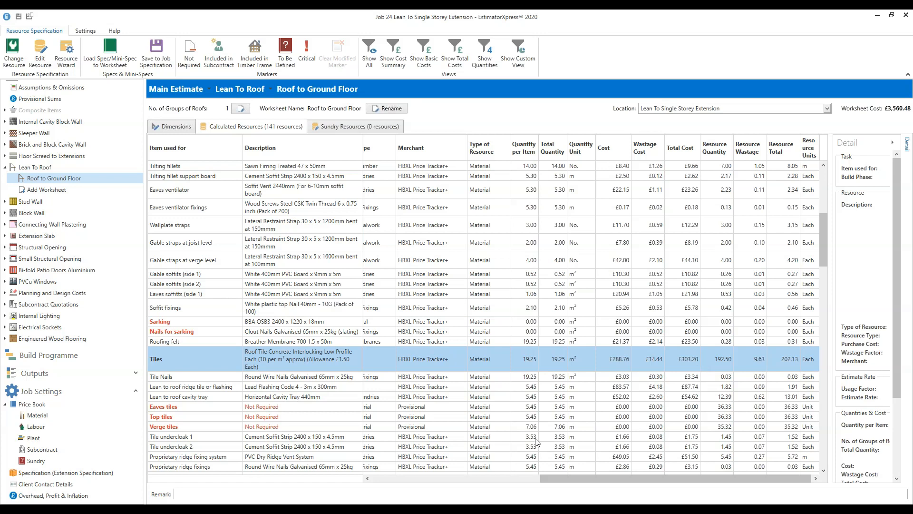
left_click_drag(621, 483, 453, 483)
scroll(420, 323, "down", 5)
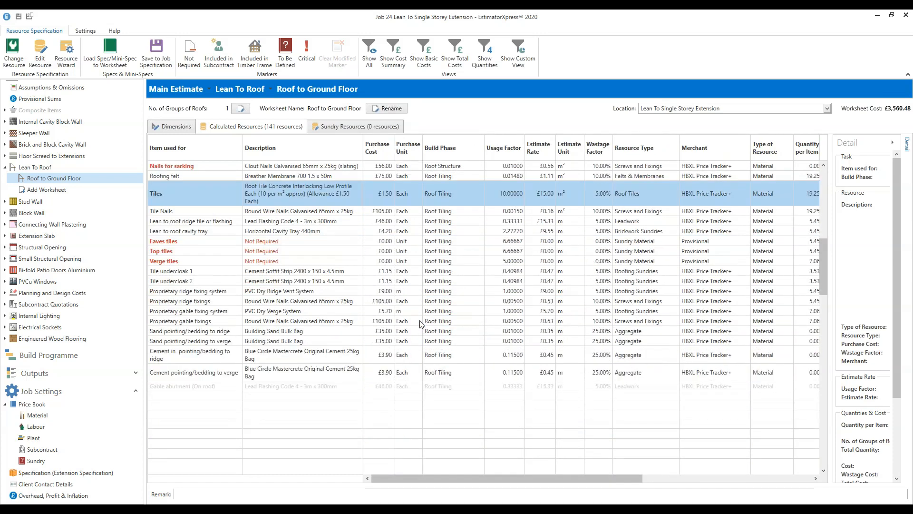
scroll(420, 324, "down", 3)
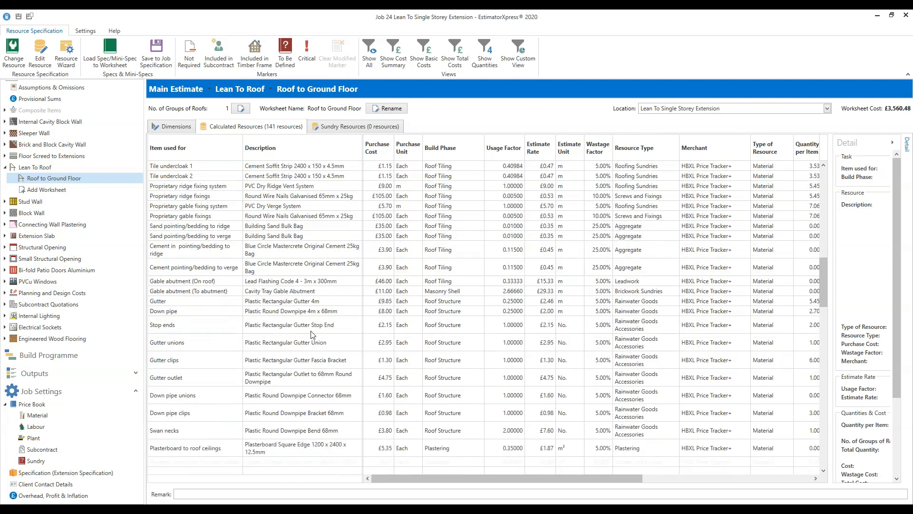
left_click(299, 272)
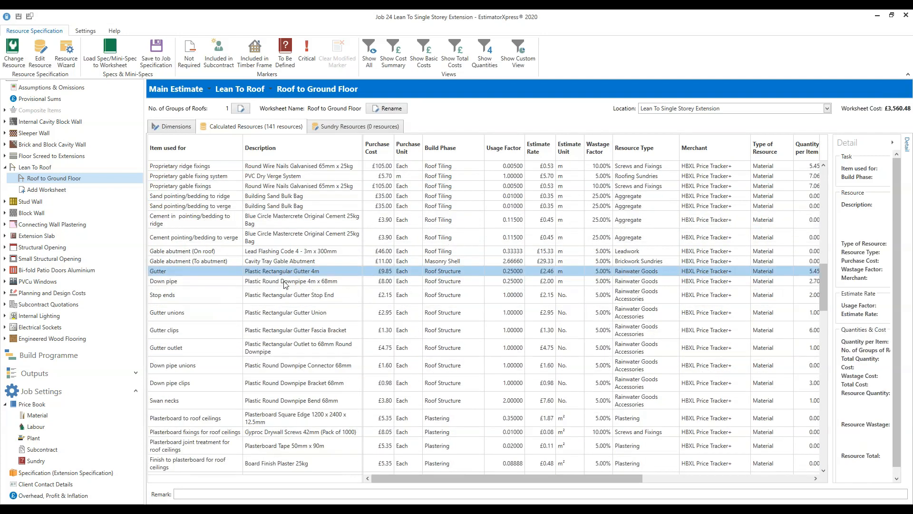
left_click(288, 282)
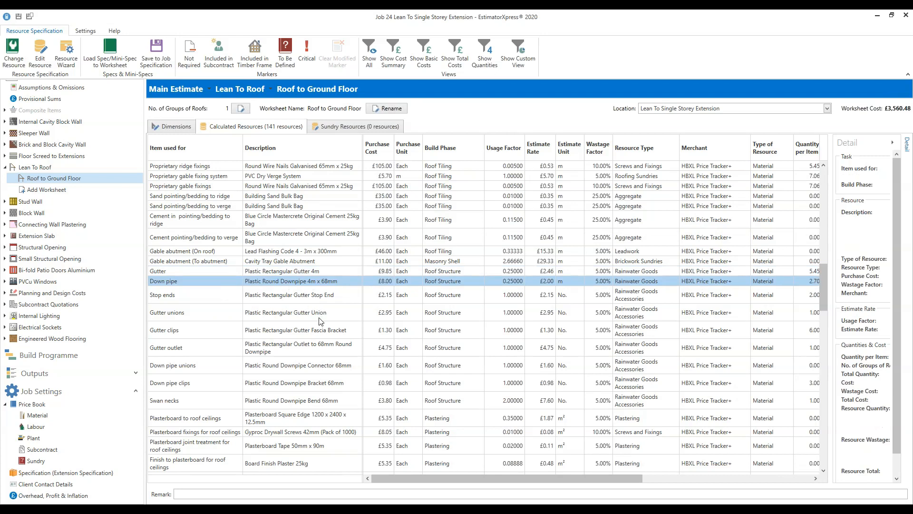
scroll(319, 327, "down", 1)
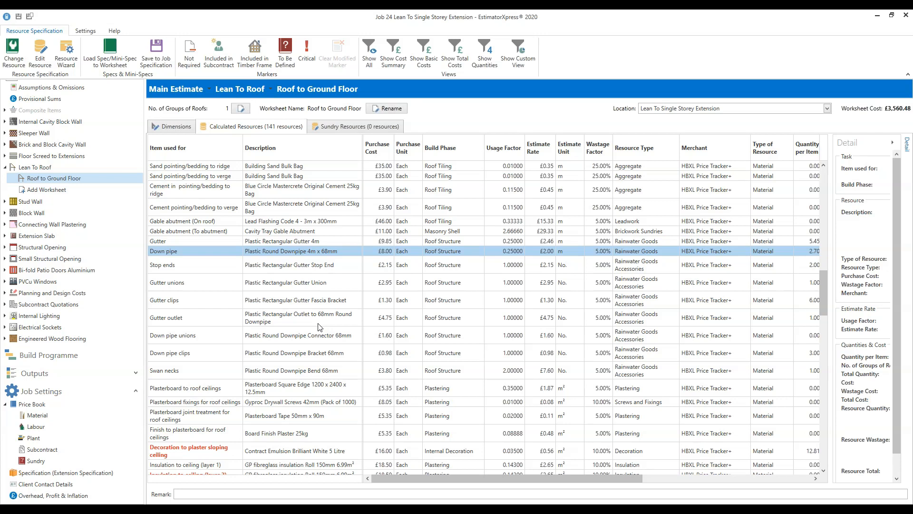
left_click_drag(593, 478, 792, 472)
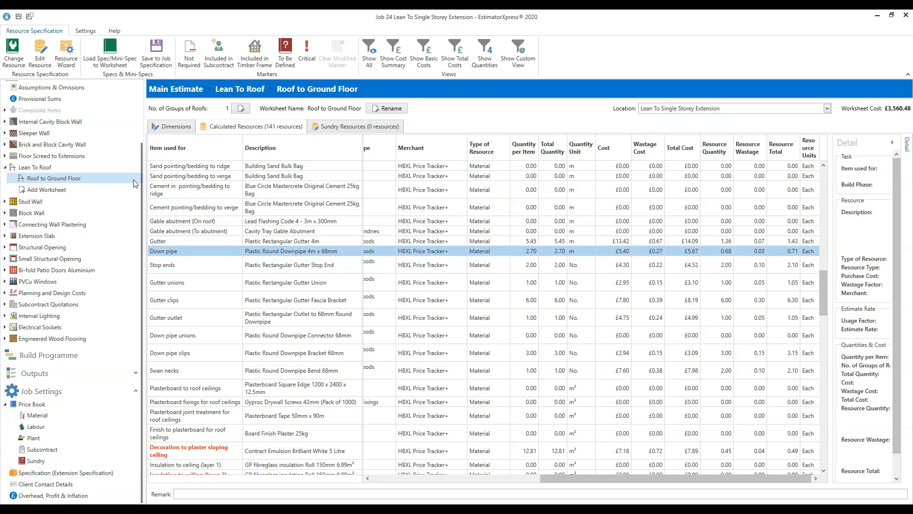
left_click_drag(141, 198, 156, 108)
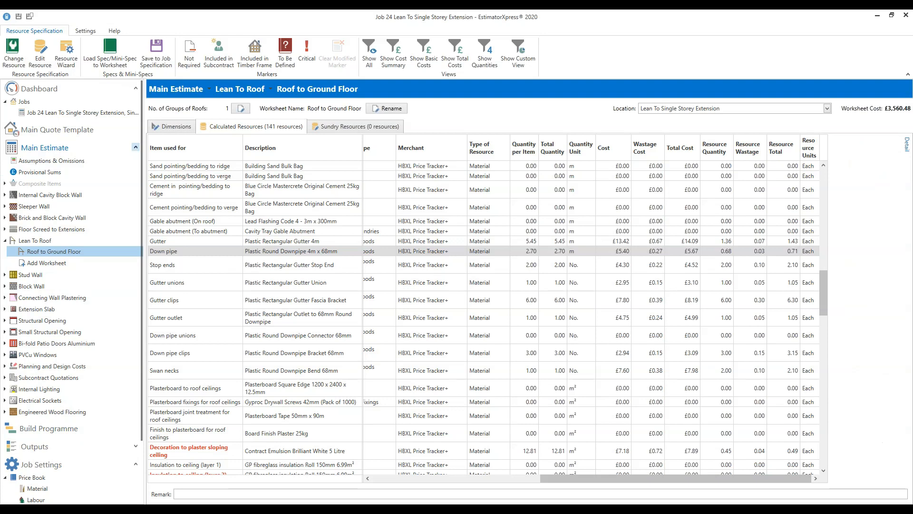
left_click(136, 147)
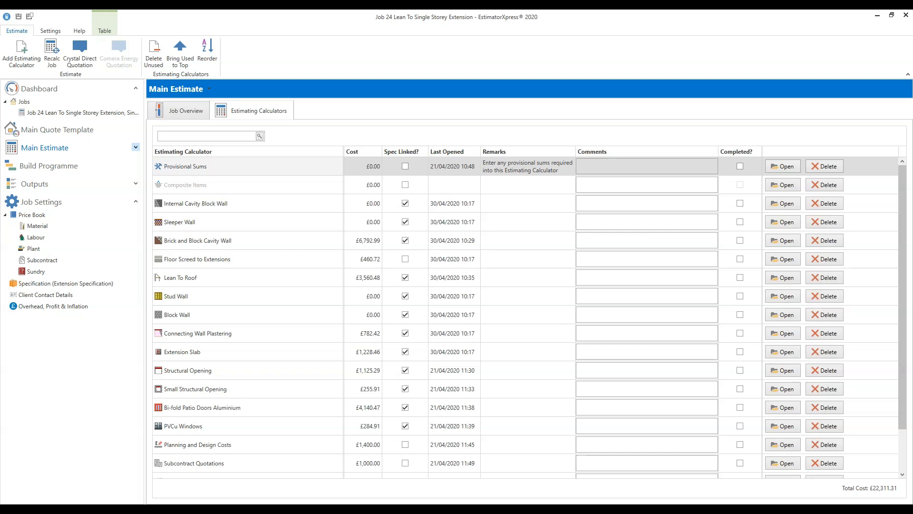
- Open the Build Programme chart, keeping unused build phases for now
left_click(42, 169)
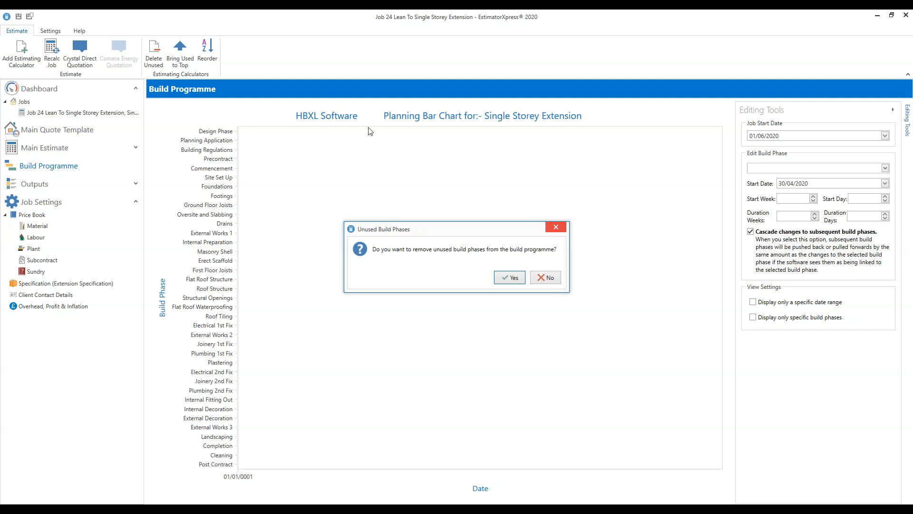
left_click(547, 279)
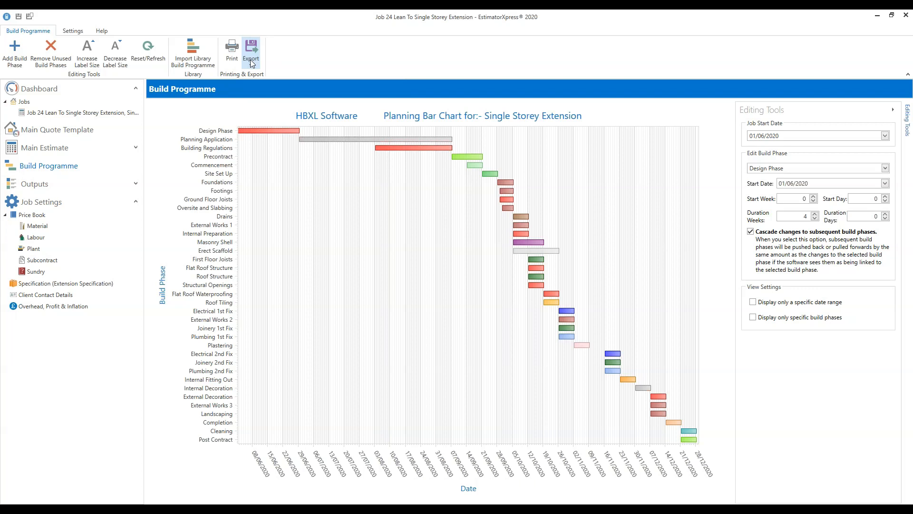
- Check the chart's export formats without exporting, then choose Remove Unused Build Phases
left_click(255, 64)
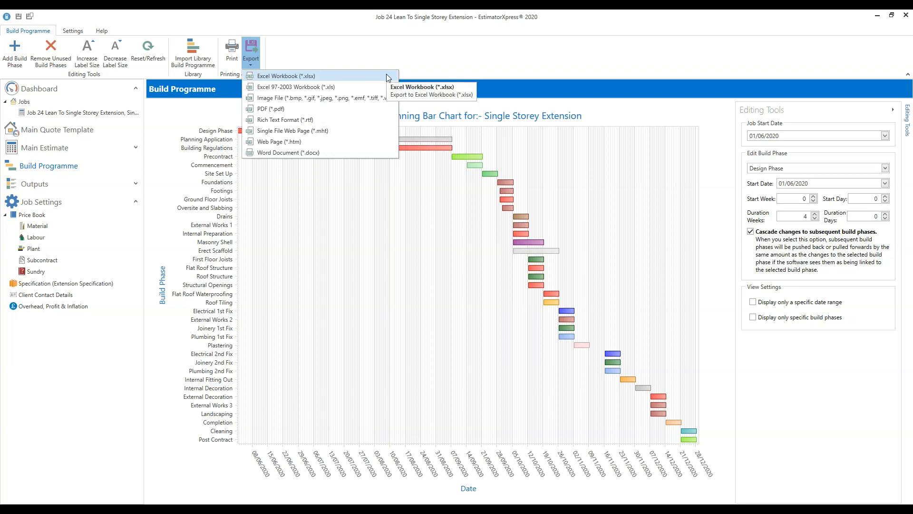
left_click(490, 60)
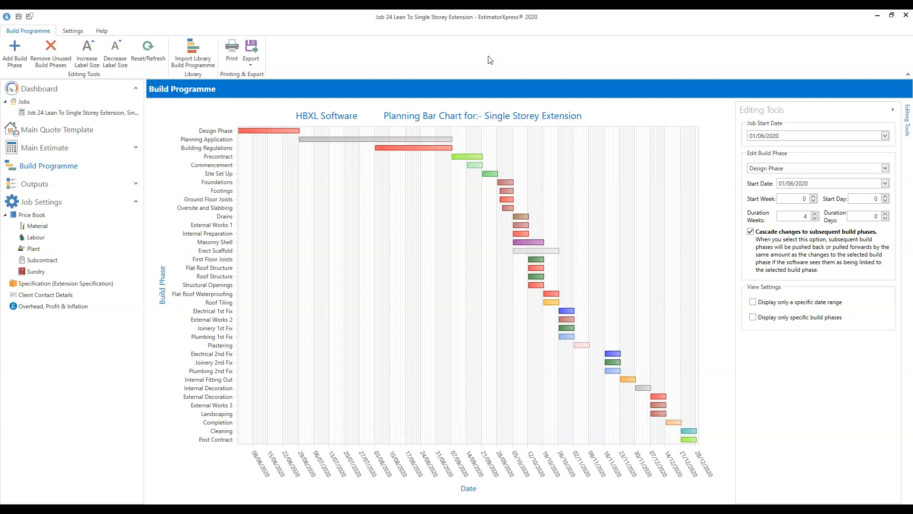
left_click(54, 66)
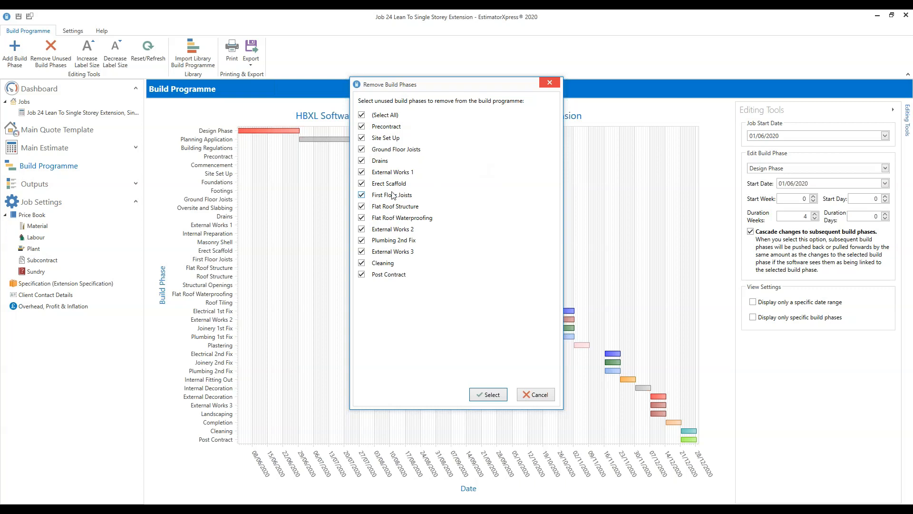
- Untick Erect Scaffold and Plumbing 2nd Fix so both stay in the programme
left_click(362, 184)
left_click(361, 240)
- Confirm removal of the ticked unused phases from the build programme
left_click(491, 395)
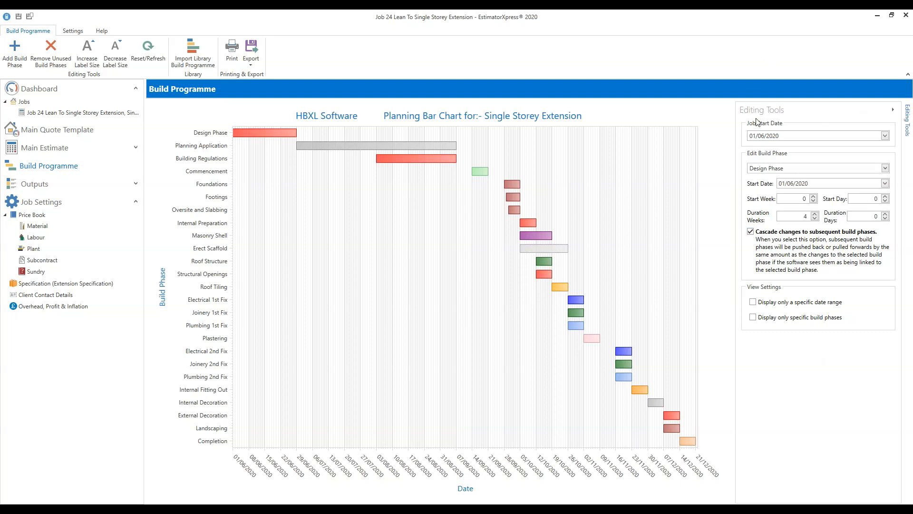
left_click(894, 113)
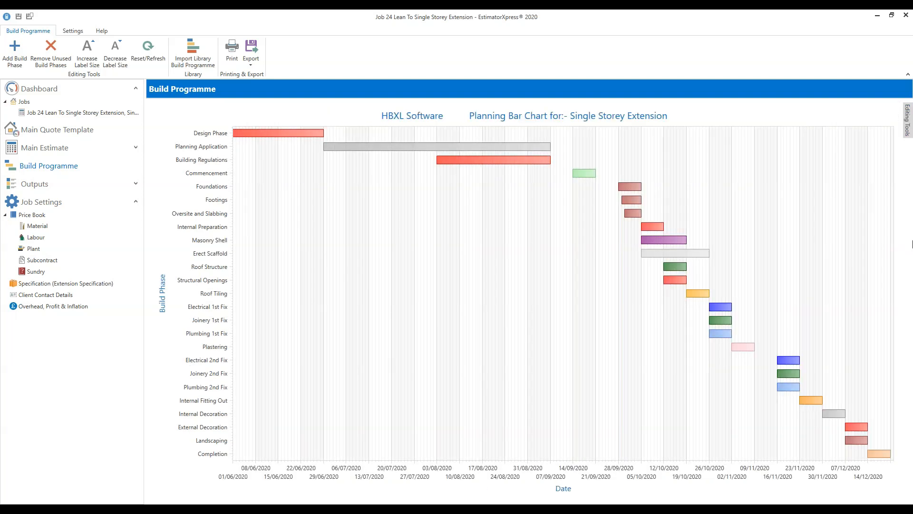
left_click(909, 120)
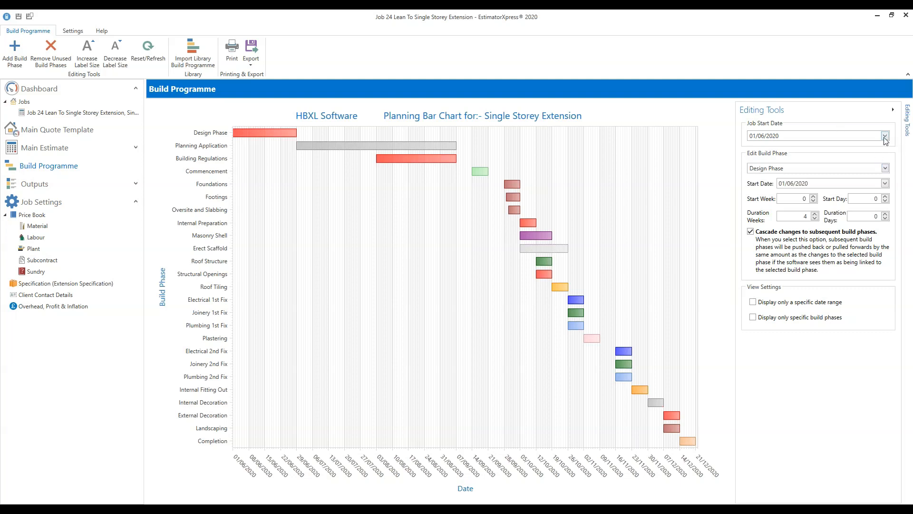
left_click(885, 136)
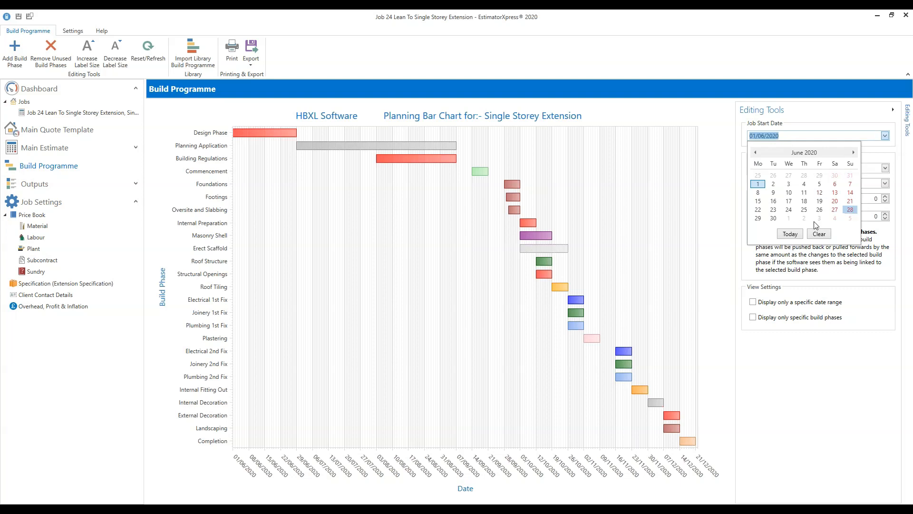
- Set the job start date to 03/08/2020 and refresh the Gantt chart to fit the new dates
left_click(854, 153)
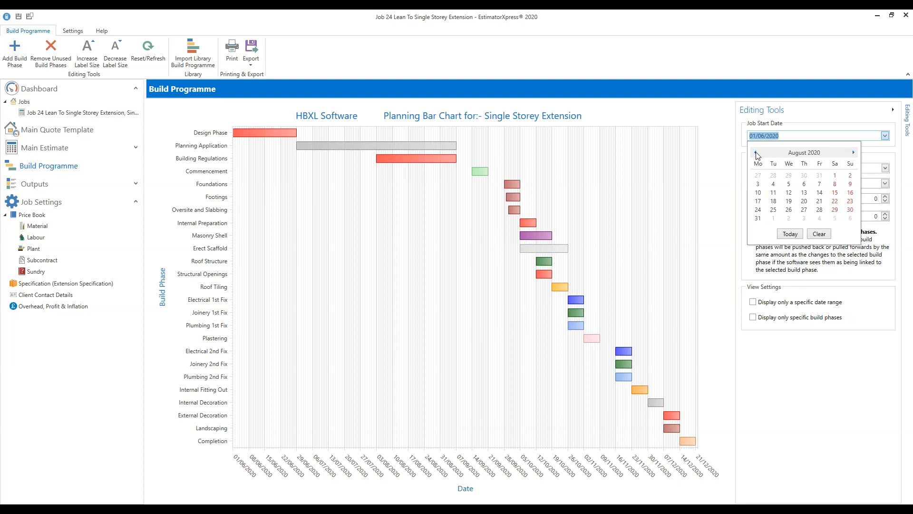
left_click(756, 152)
left_click(854, 153)
left_click(855, 153)
left_click(758, 184)
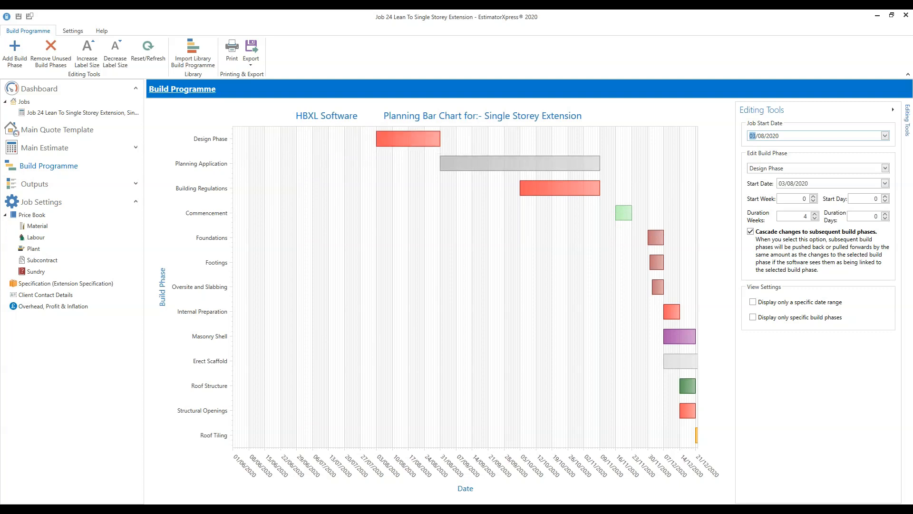
left_click(148, 62)
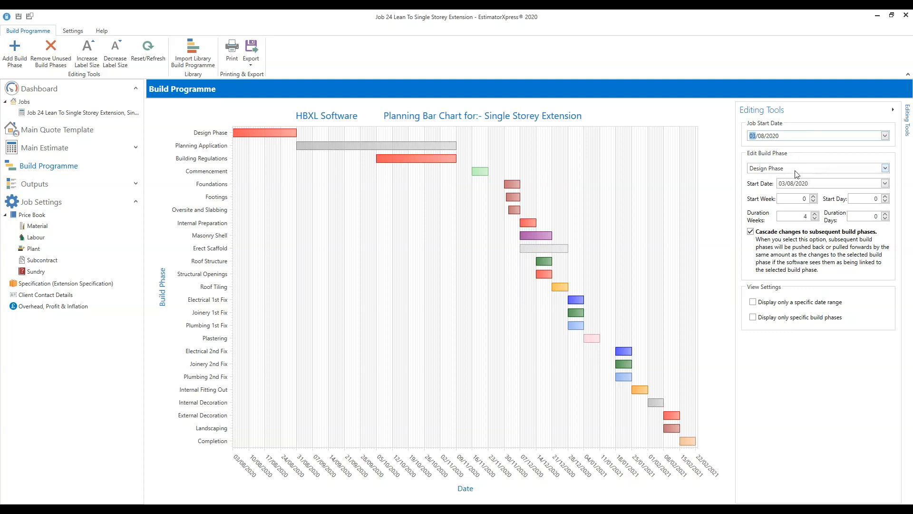
- Move the Planning Application phase's start to week 0
left_click(377, 148)
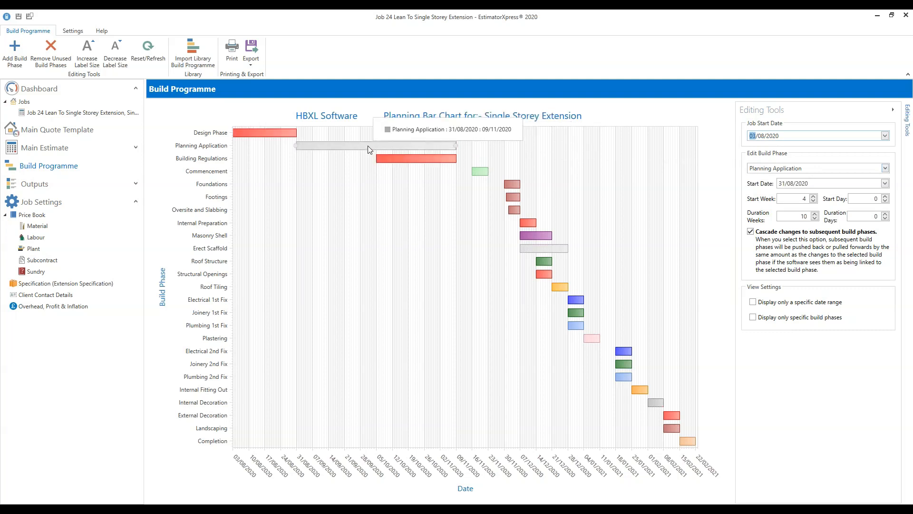
left_click(267, 133)
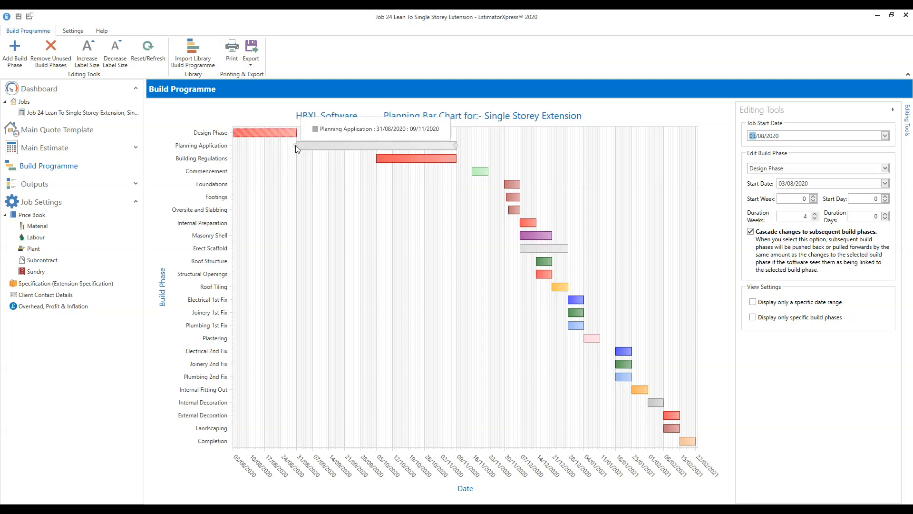
mouse_move(374, 160)
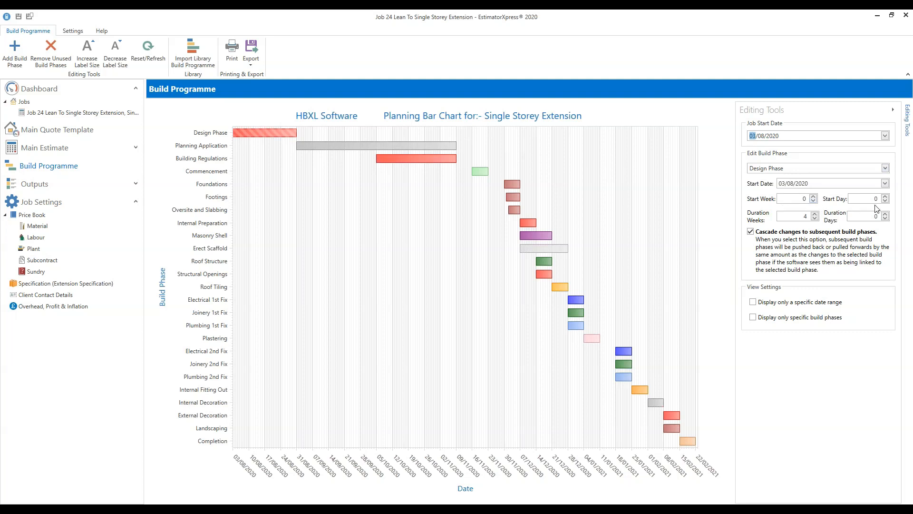
left_click(379, 148)
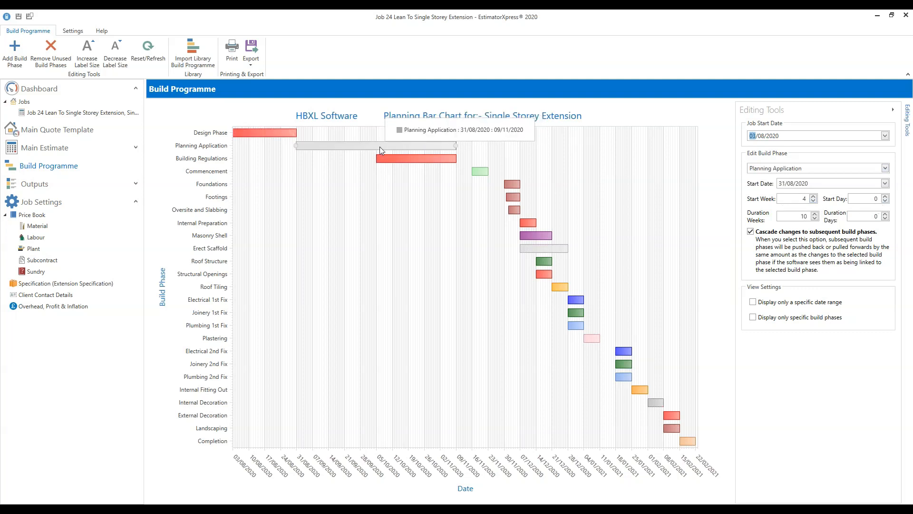
left_click(886, 168)
left_click(855, 179)
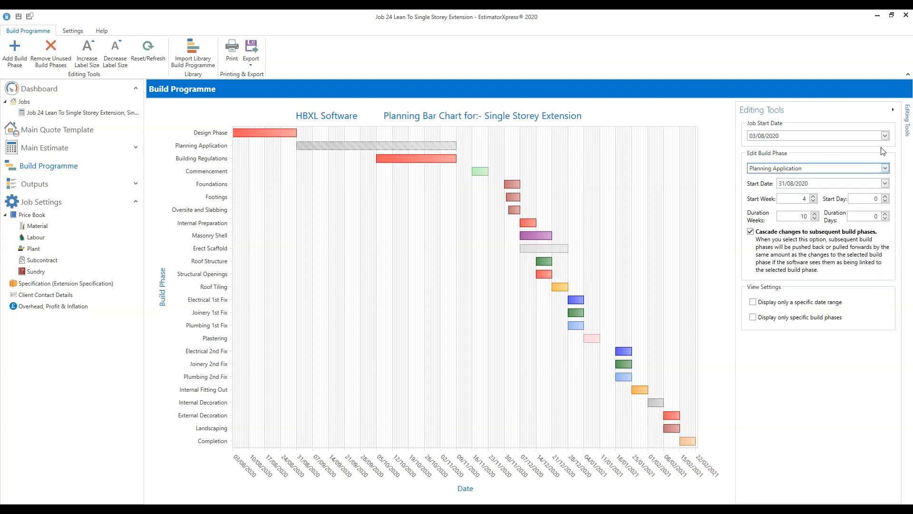
left_click(814, 201)
left_click(814, 201)
left_click(814, 201)
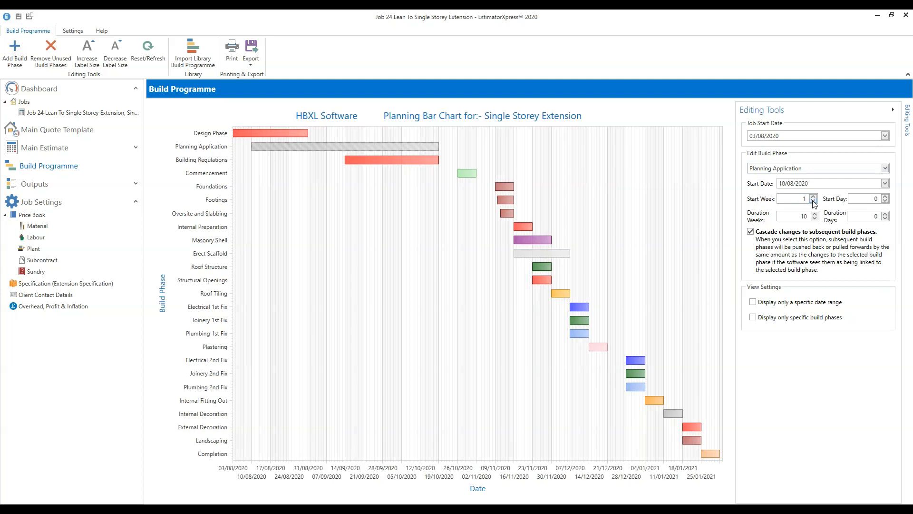
left_click(813, 201)
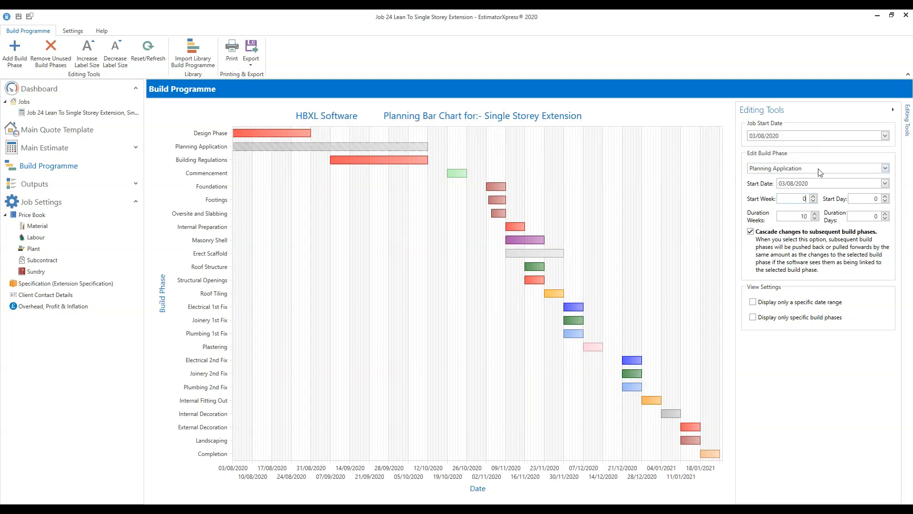
- Move Building Regulations' start to week 0 so it runs 03/08/2020 to 07/09/2020
left_click(885, 169)
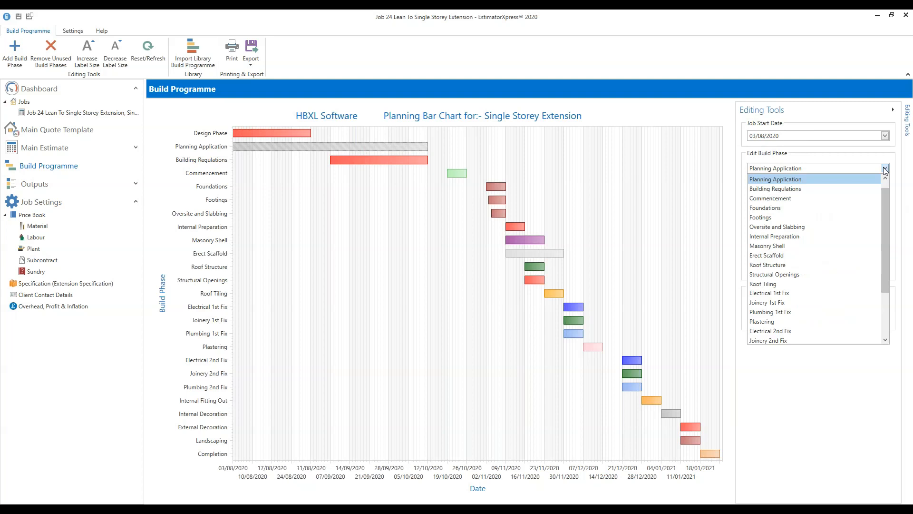
left_click(790, 188)
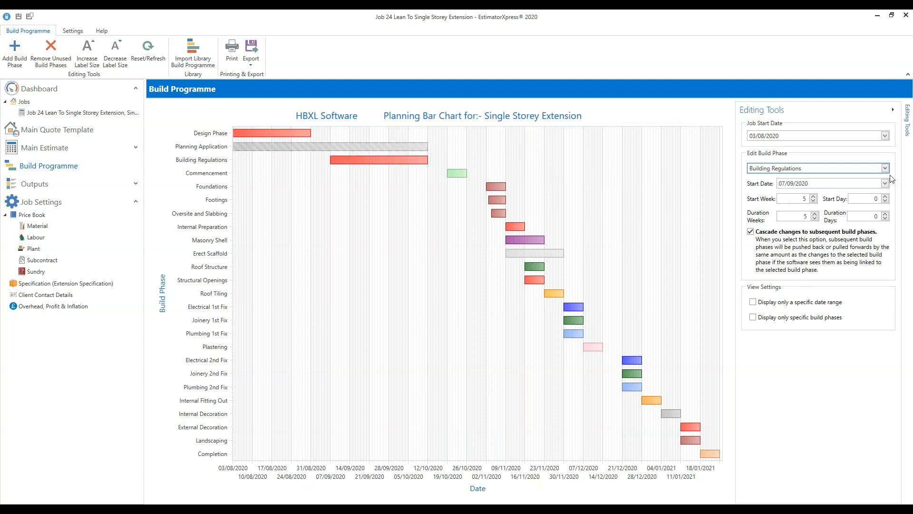
left_click(814, 202)
left_click(814, 201)
left_click(814, 201)
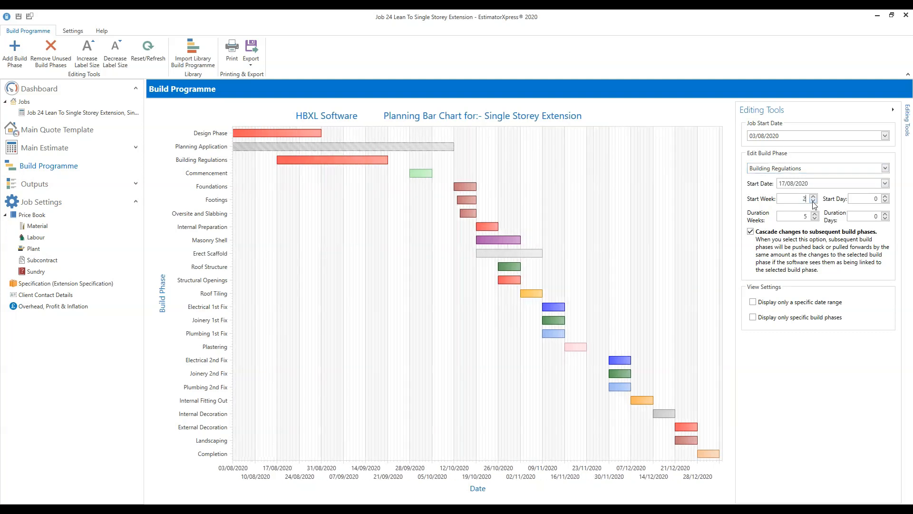
left_click(814, 201)
left_click(813, 201)
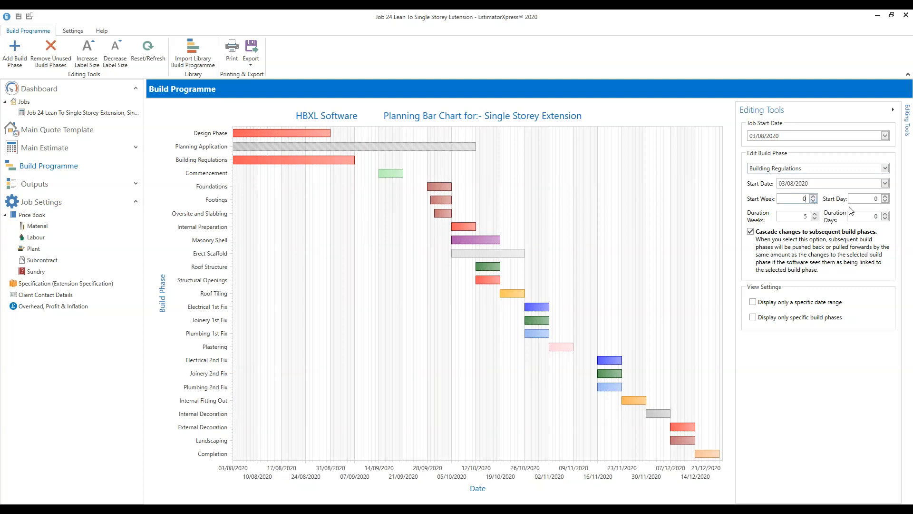
left_click(392, 174)
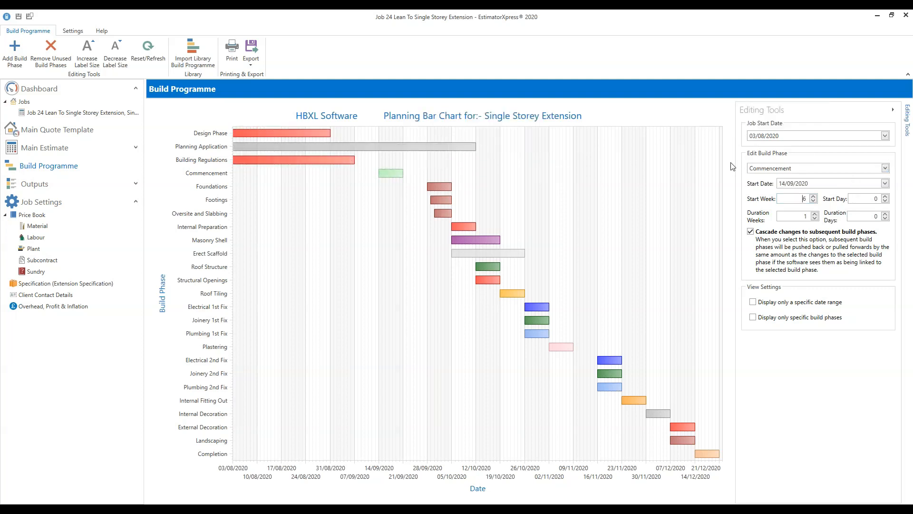
- Step Commencement's Start Week down to 0 so it runs 03/08/2020 to 10/08/2020
left_click(813, 201)
left_click(813, 202)
left_click(813, 201)
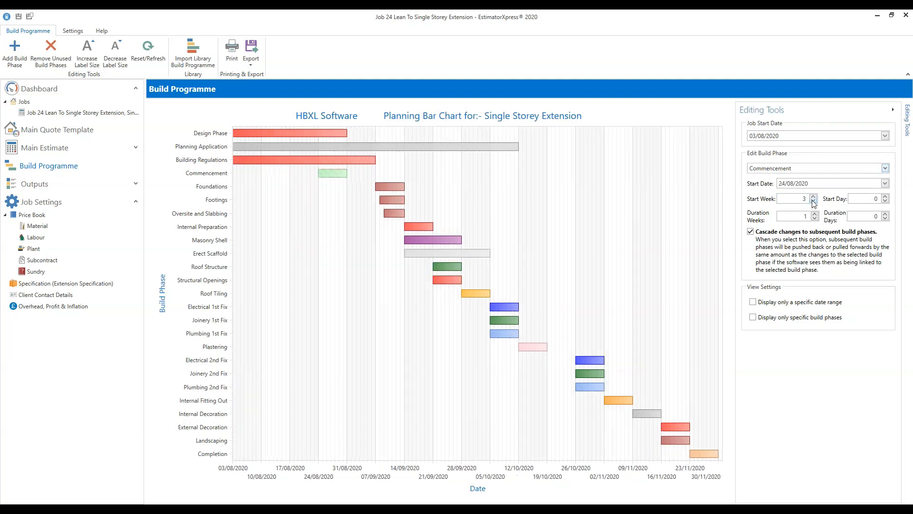
left_click(814, 201)
left_click(814, 202)
left_click(813, 201)
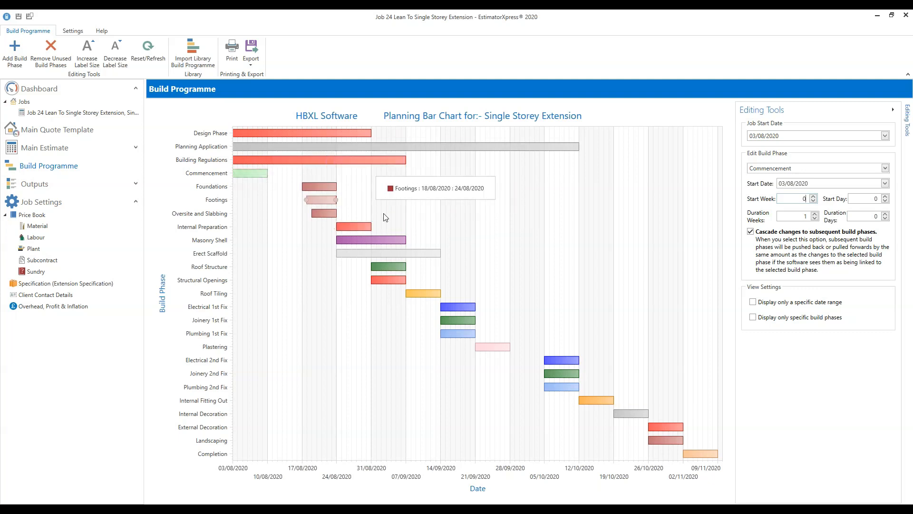
- Turn off cascading, shift Commencement three weeks later and re-sort the chart by start date
left_click(750, 231)
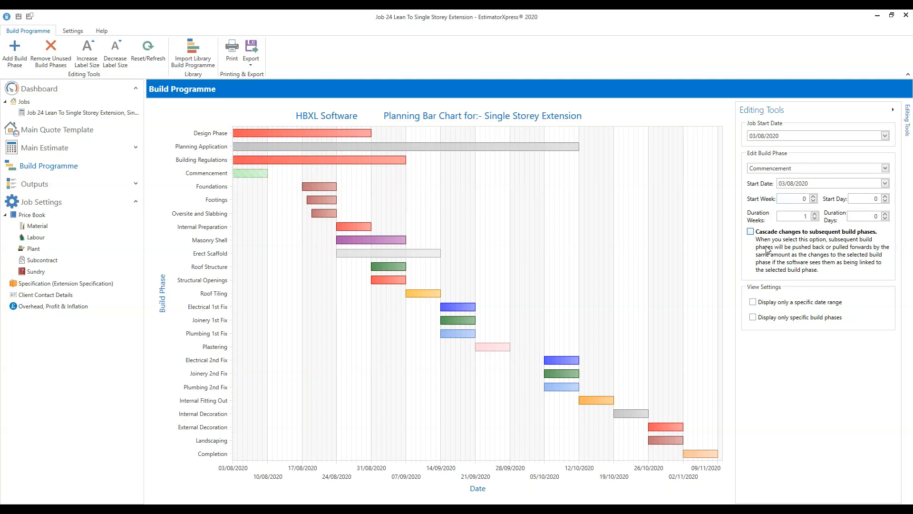
mouse_move(251, 177)
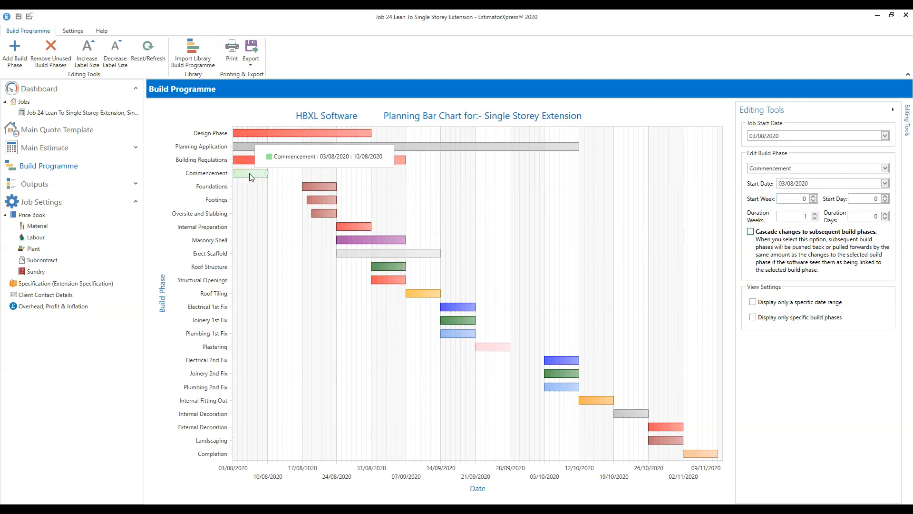
left_click(814, 197)
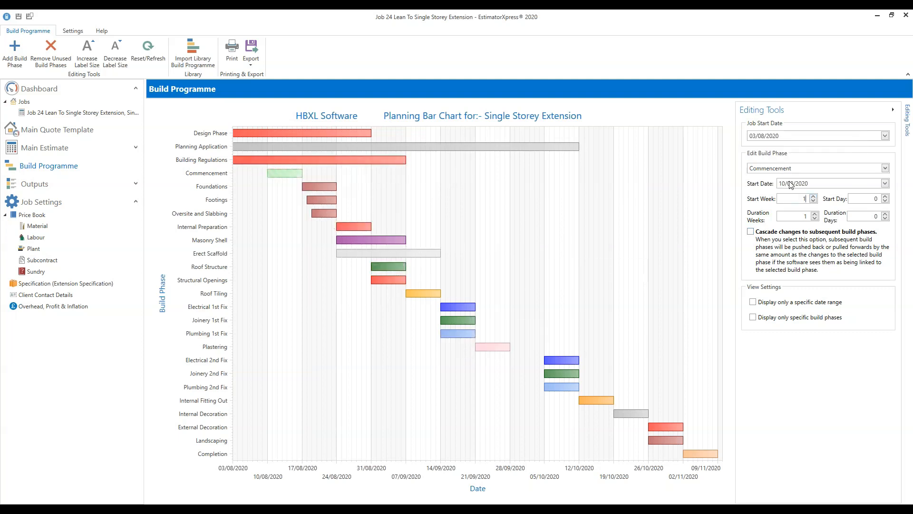
left_click(814, 196)
left_click(814, 197)
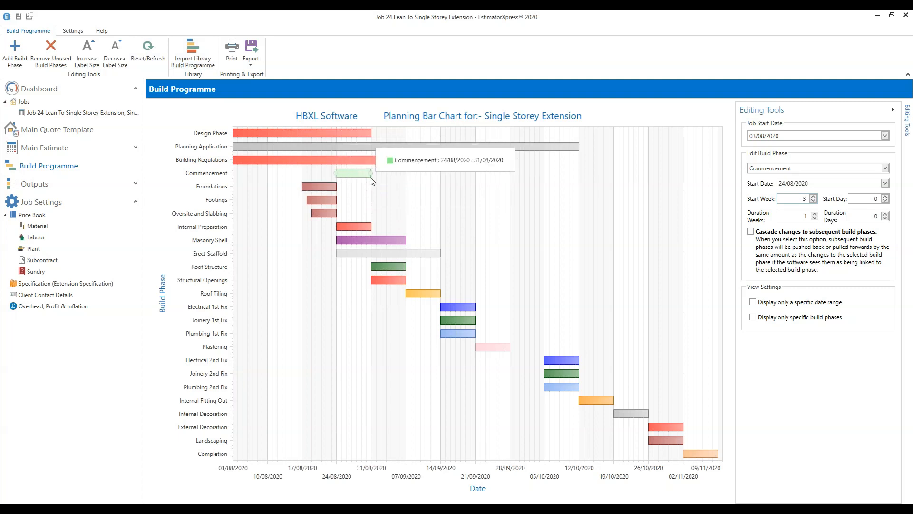
left_click(149, 59)
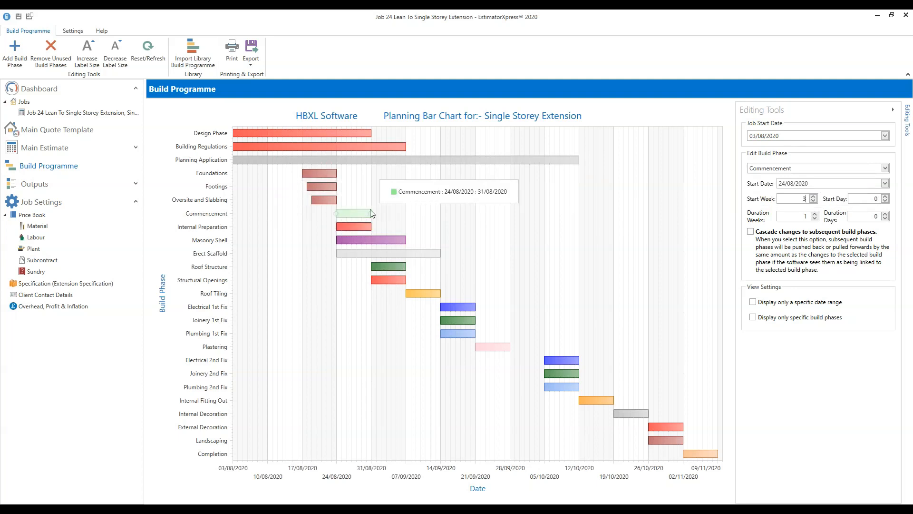
- Return Commencement to week 0 on 03/08/2020, re-sort the chart and re-enable cascading
left_click(813, 202)
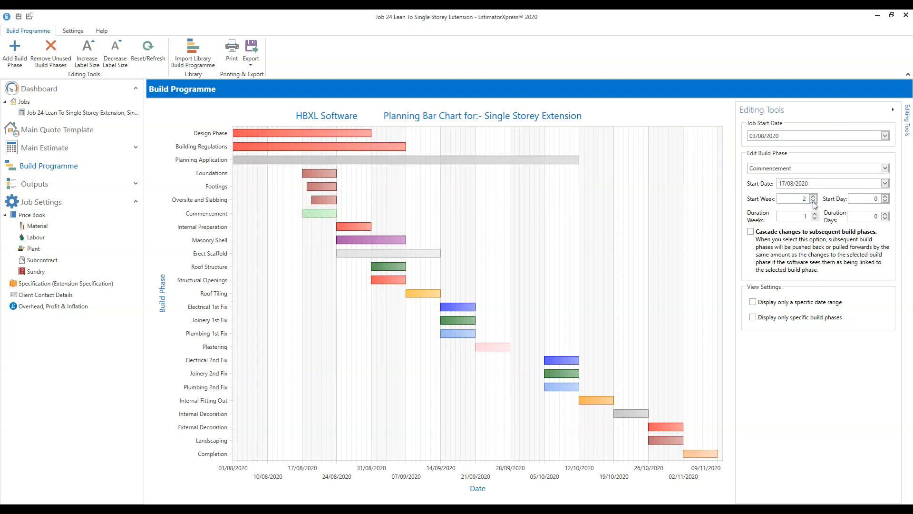
left_click(814, 201)
left_click(813, 201)
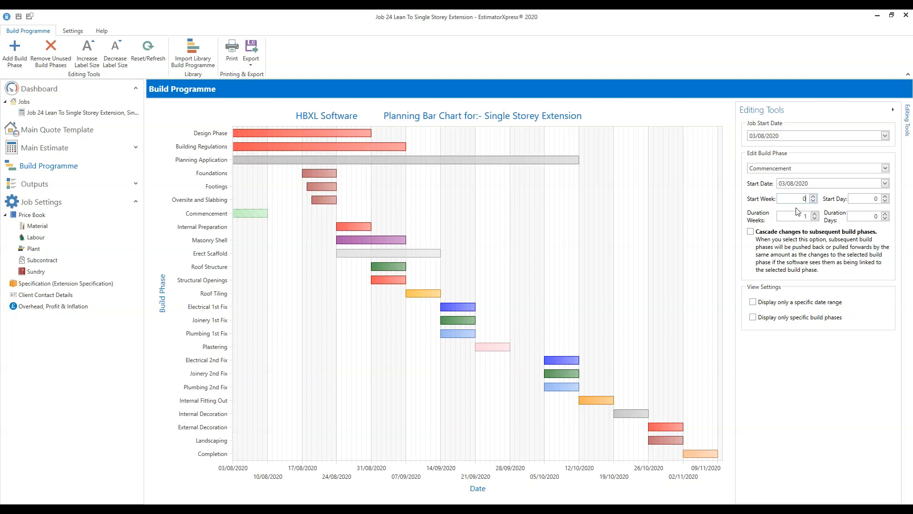
left_click(150, 58)
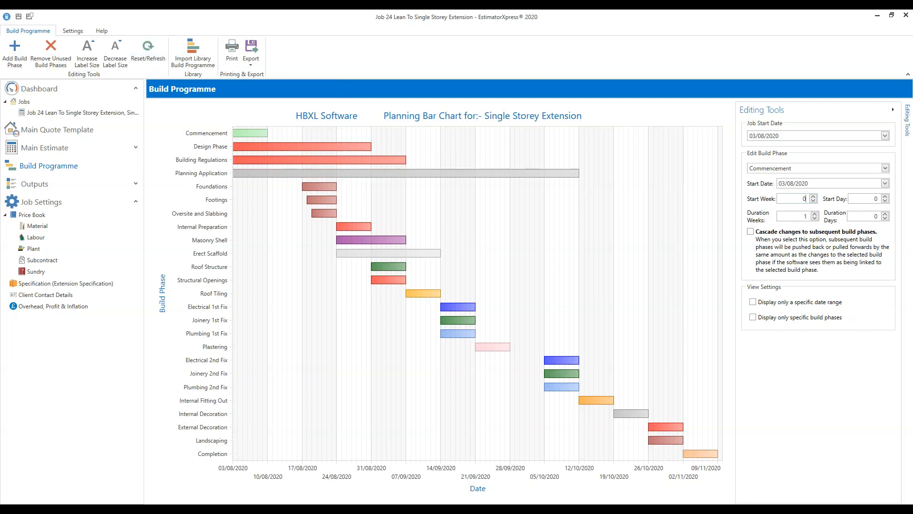
left_click(886, 184)
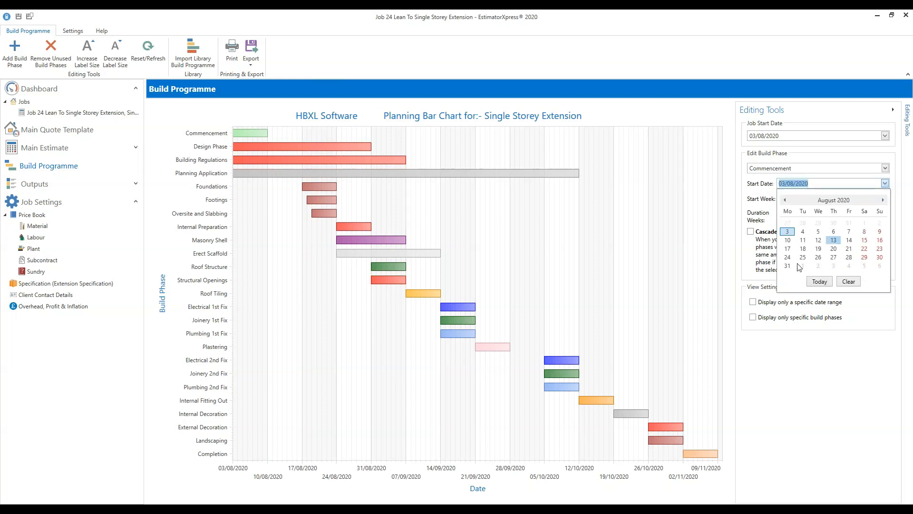
left_click(878, 312)
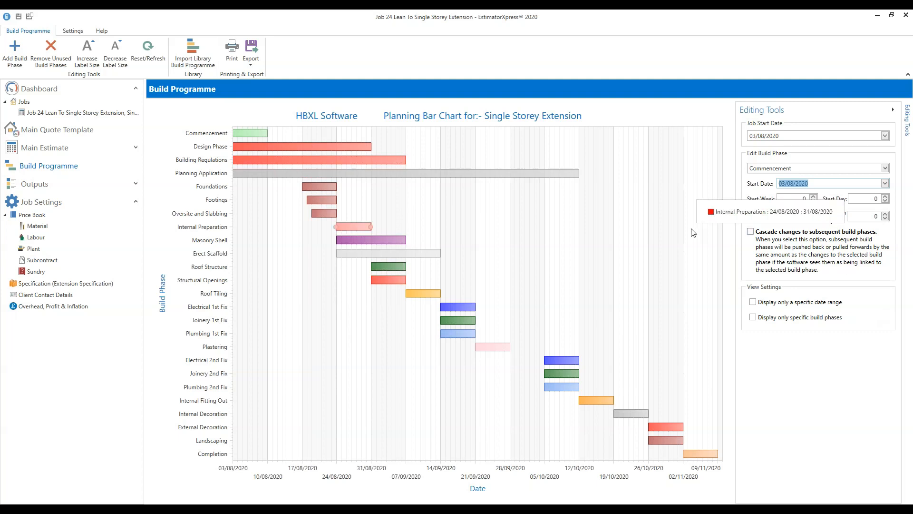
left_click(751, 232)
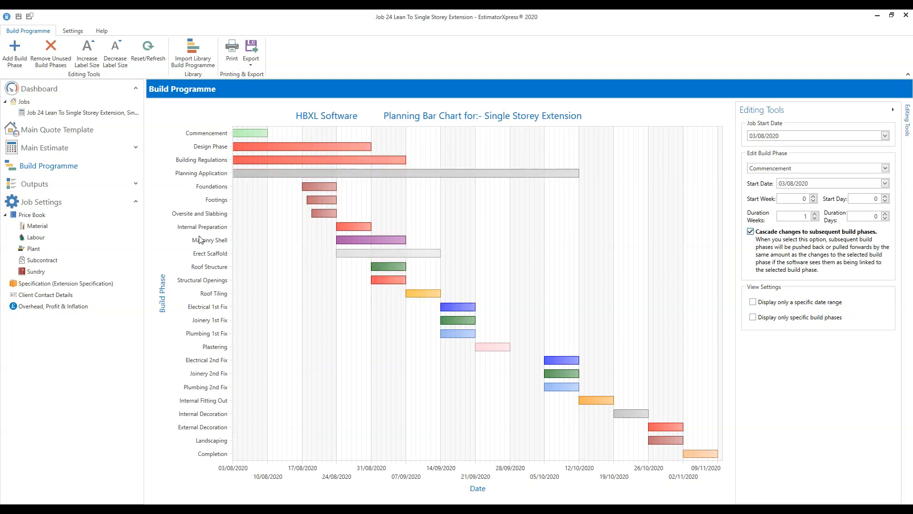
left_click(387, 240)
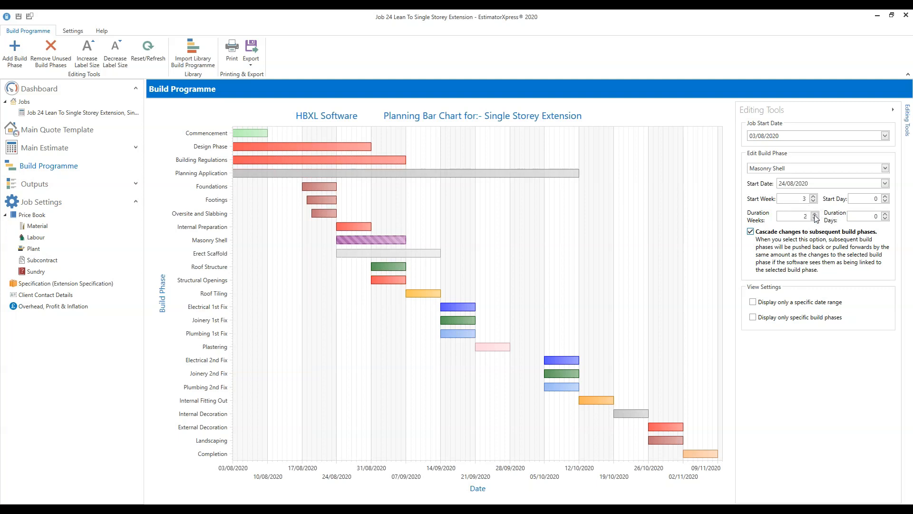
- Lengthen Masonry Shell to 3 weeks 3 days and refresh the chart order
left_click(815, 214)
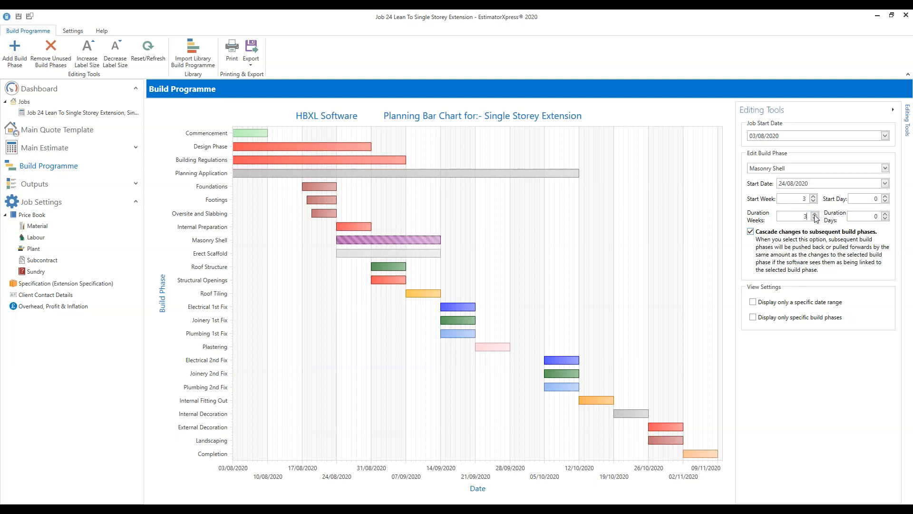
left_click(885, 215)
left_click(885, 215)
left_click(885, 215)
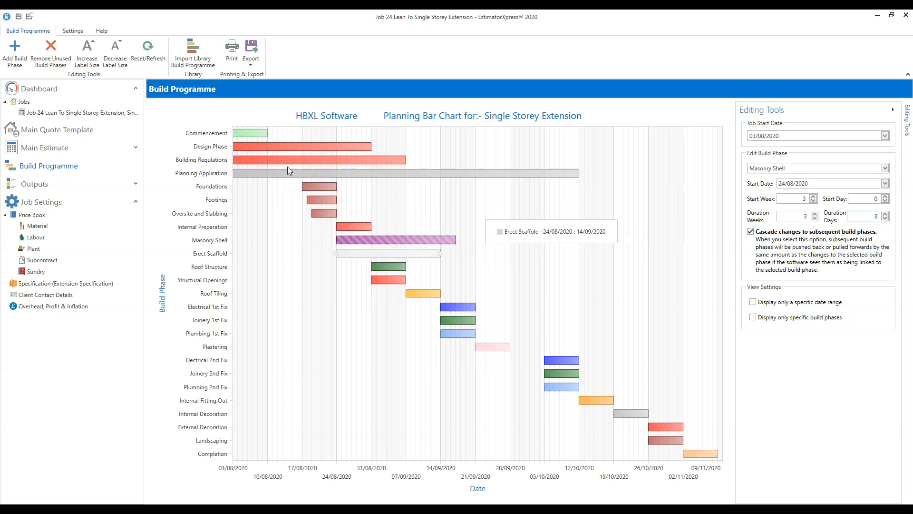
left_click(147, 57)
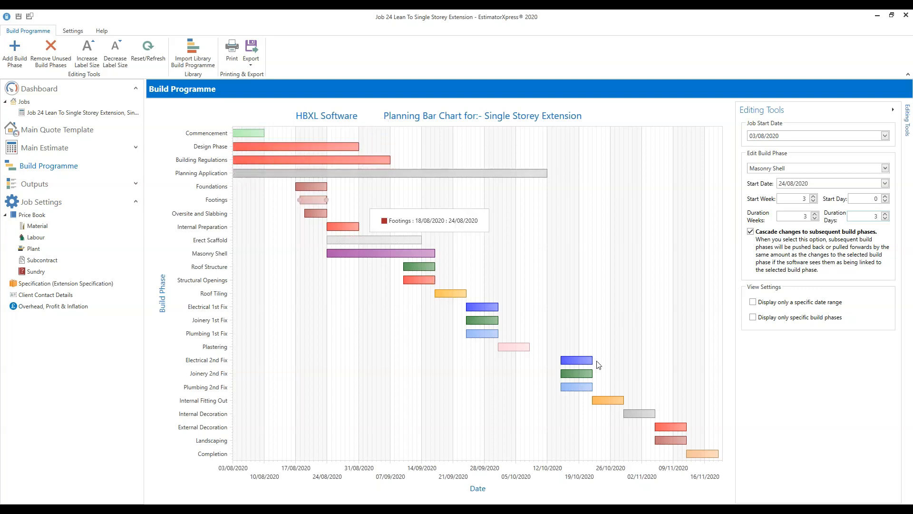
- Filter the chart to exclude Design Phase, Building Regulations and Planning Application
left_click(753, 319)
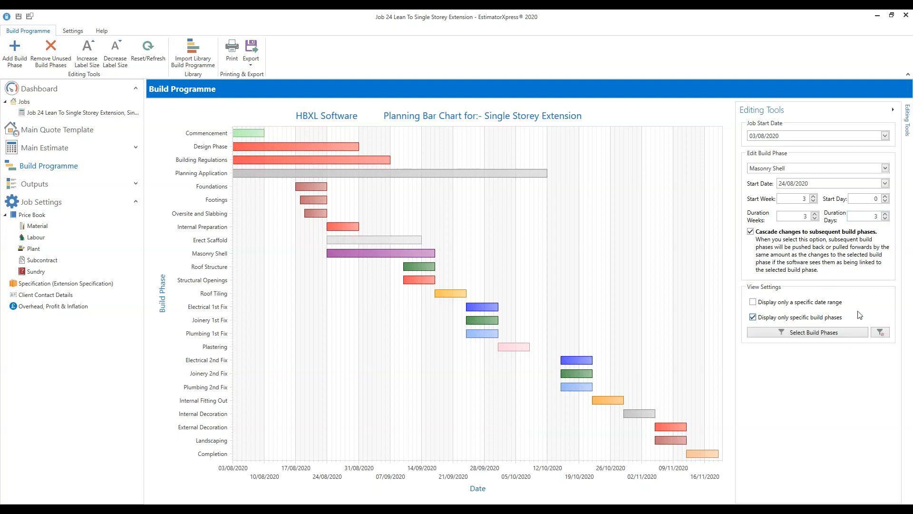
left_click(807, 333)
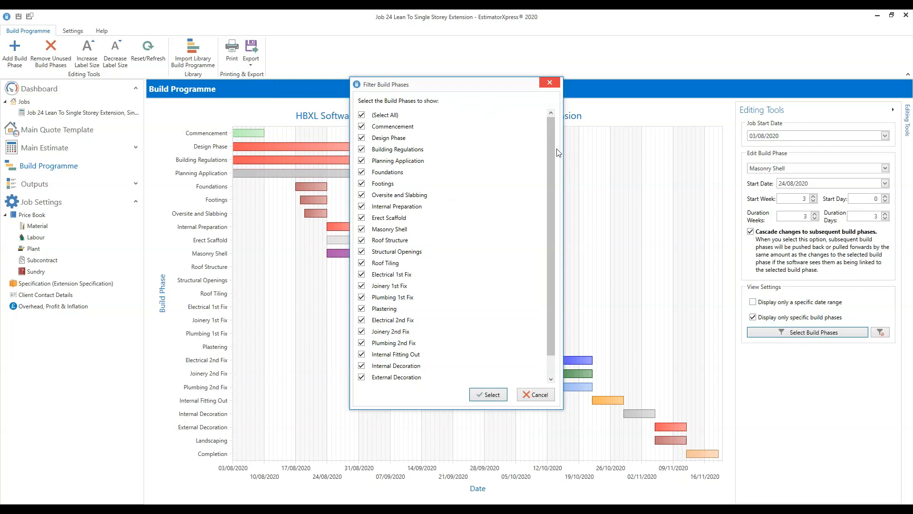
mouse_move(552, 150)
left_mouse_down()
mouse_move(558, 219)
mouse_move(560, 135)
left_mouse_up()
left_click(361, 138)
left_click(361, 149)
left_click(362, 161)
left_click(497, 396)
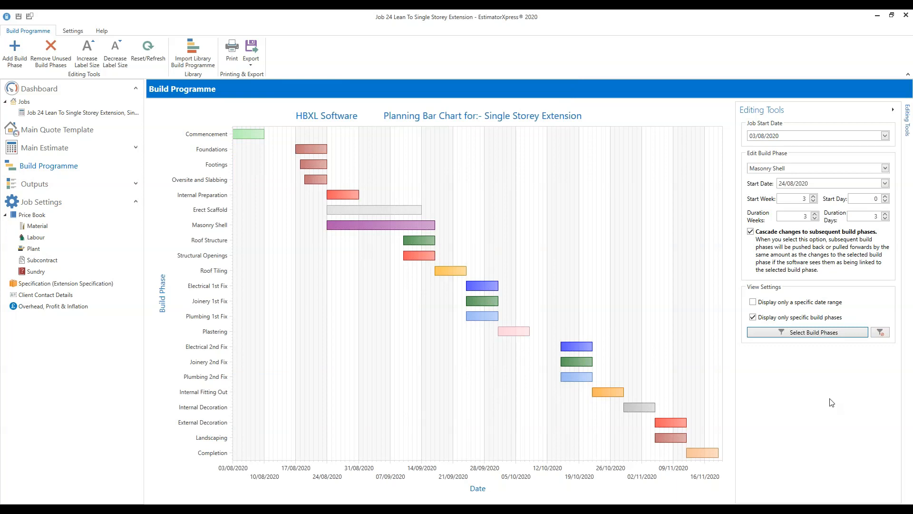
left_click(828, 336)
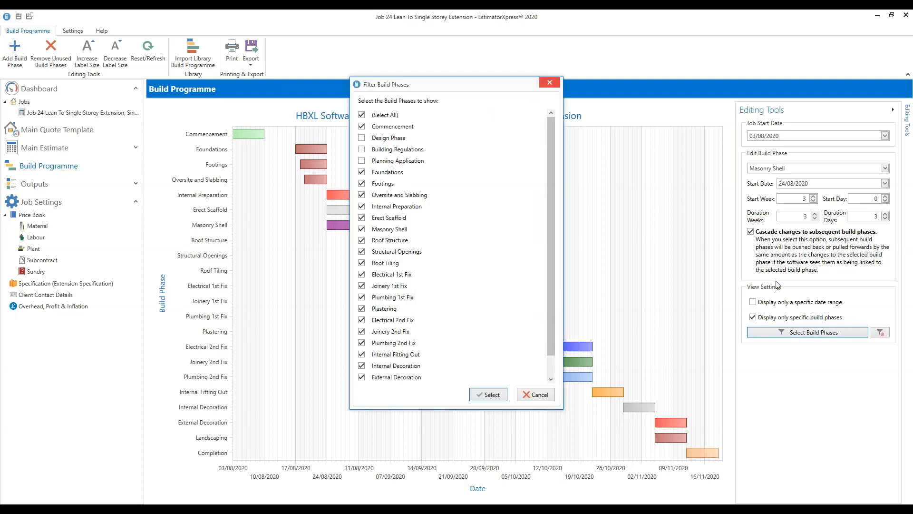
left_click(550, 83)
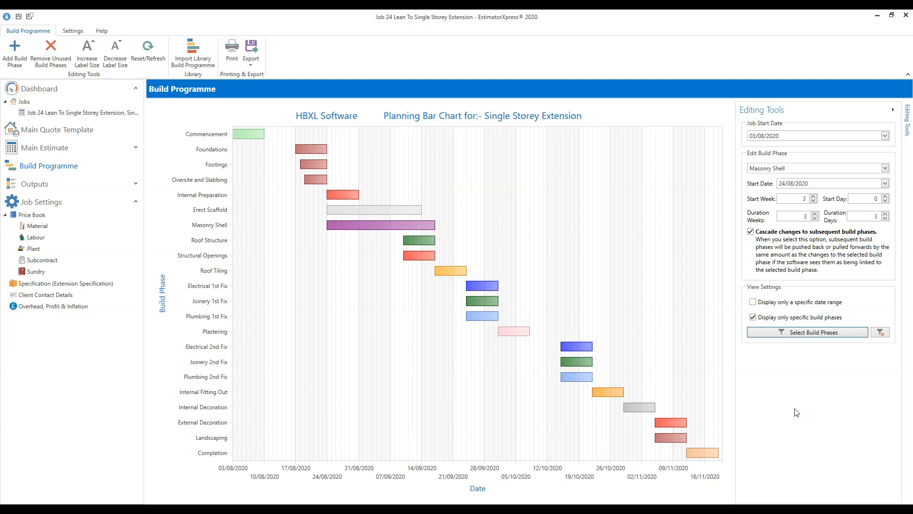
left_click(309, 150)
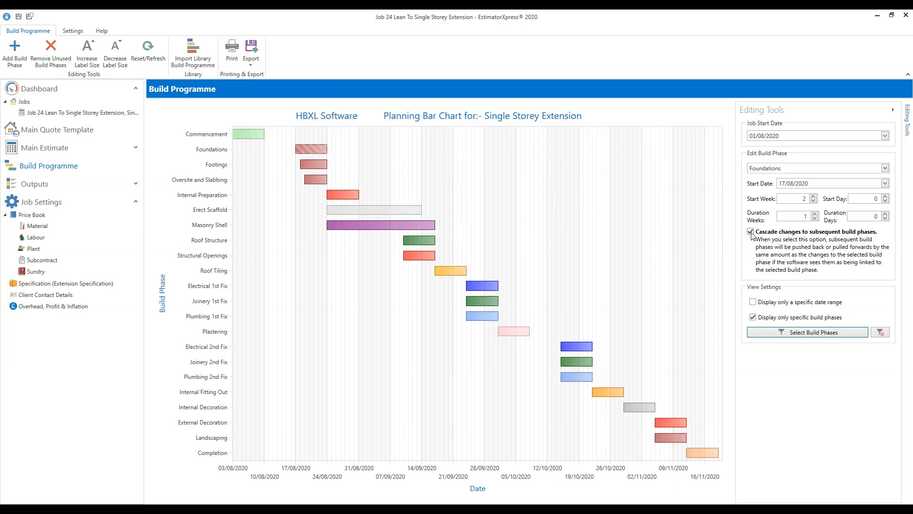
- Set Foundations' start date to 10/08/2020 (week 1) and list the export formats
mouse_move(297, 149)
left_click(886, 189)
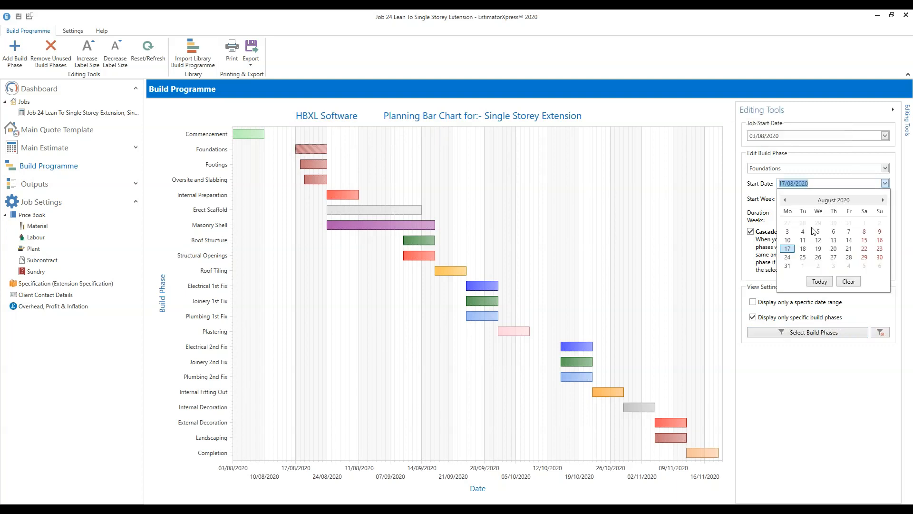
left_click(787, 241)
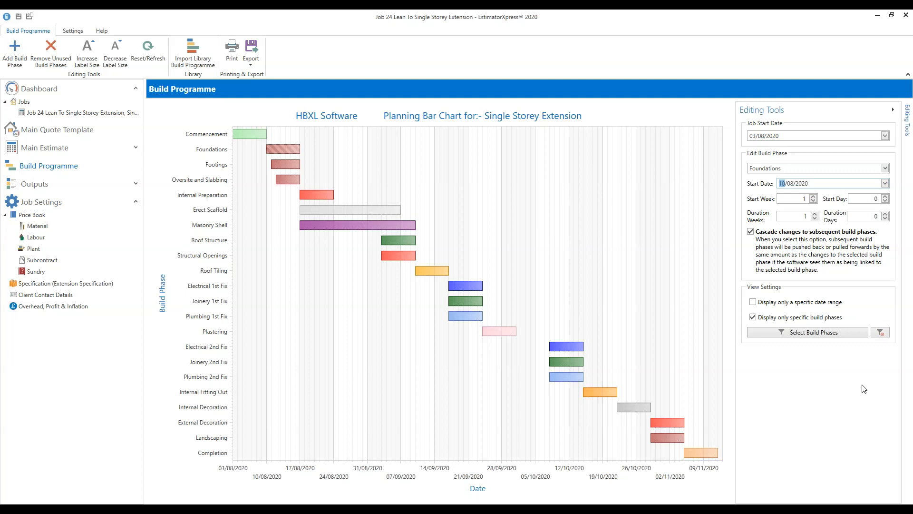
left_click(251, 65)
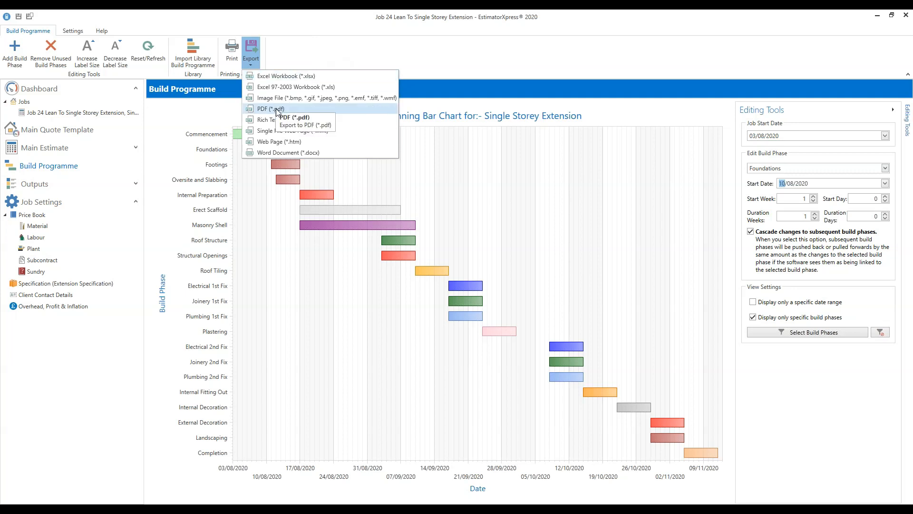
- Close the export list and print the Single Storey Extension bar chart
left_click(230, 60)
left_click(231, 58)
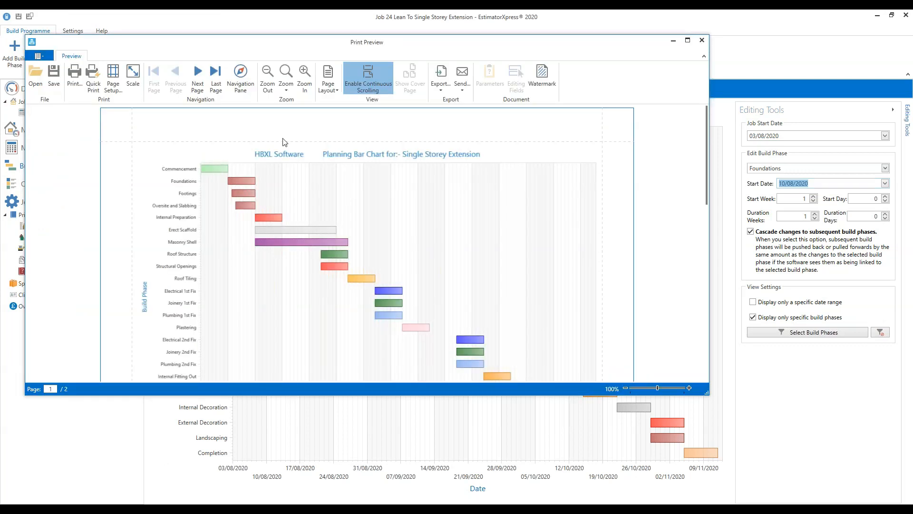
- Maximize the print preview and bring up the Print settings dialog
left_click(688, 41)
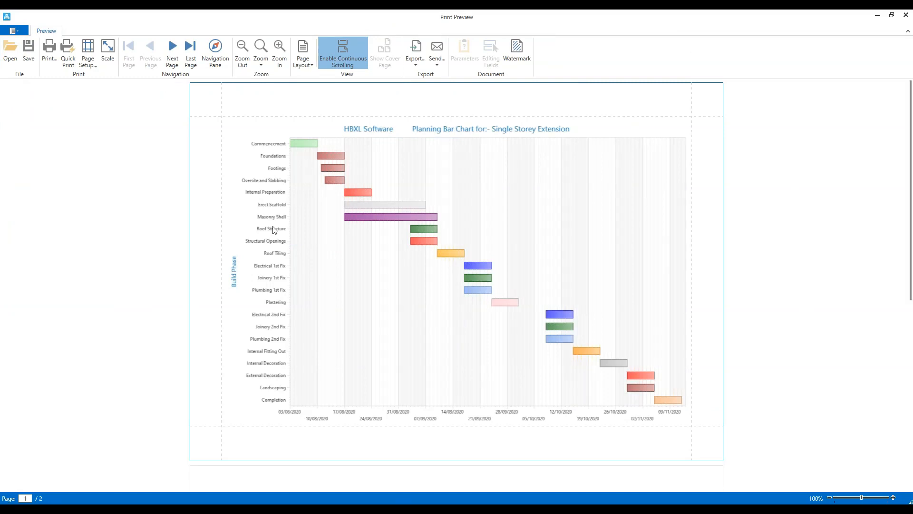
left_click(51, 64)
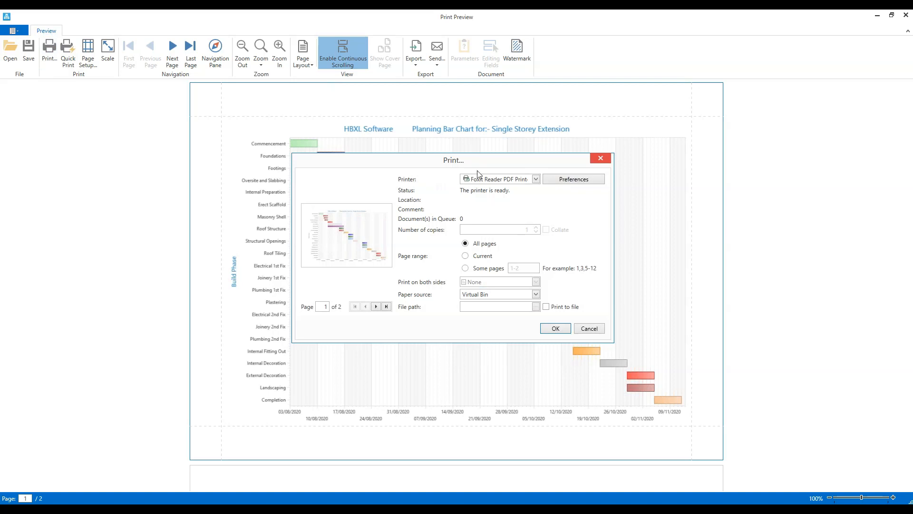
left_click(536, 180)
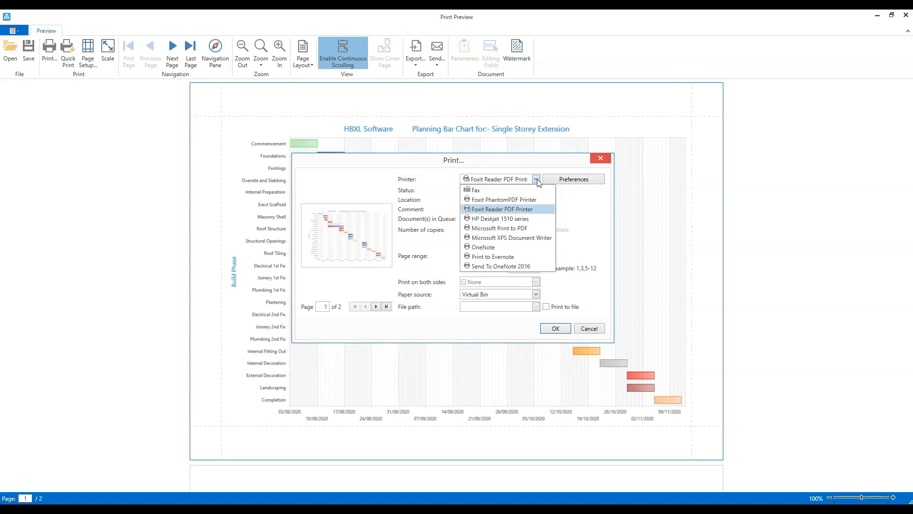
left_click(542, 209)
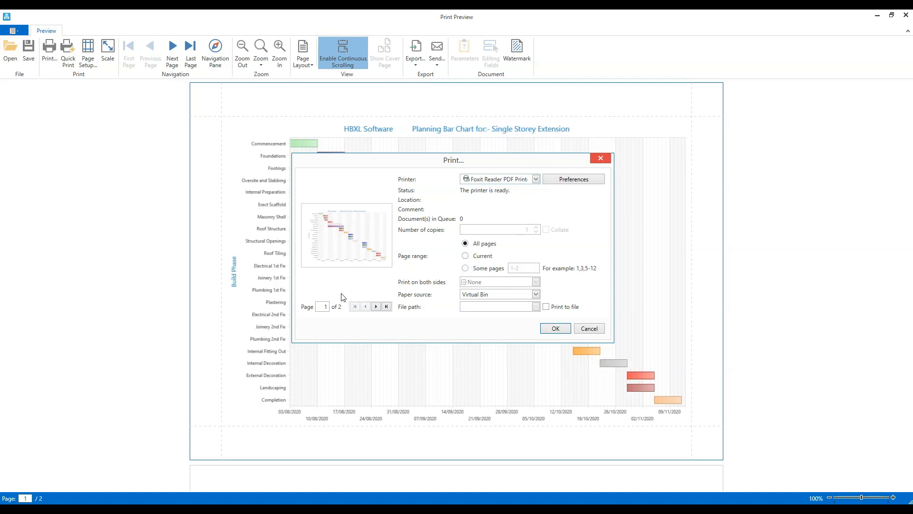
left_click(490, 268)
type("1")
left_click(602, 160)
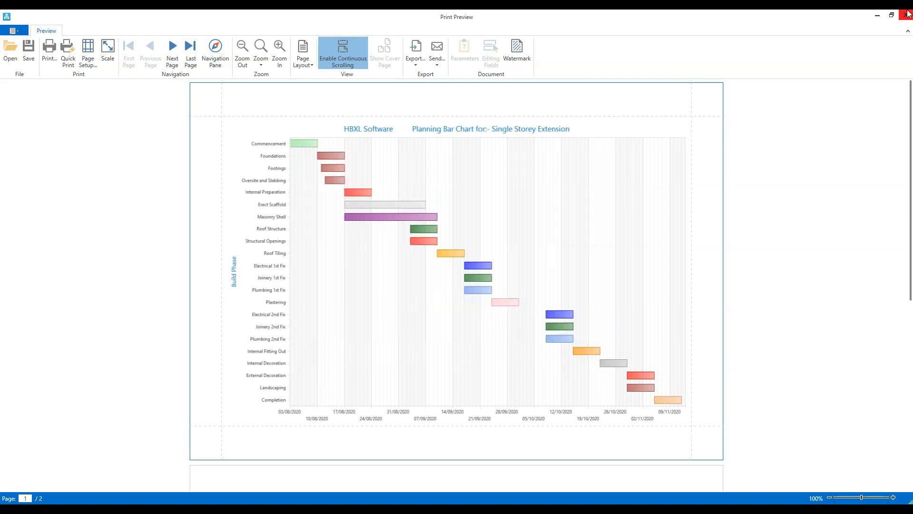
left_click(907, 17)
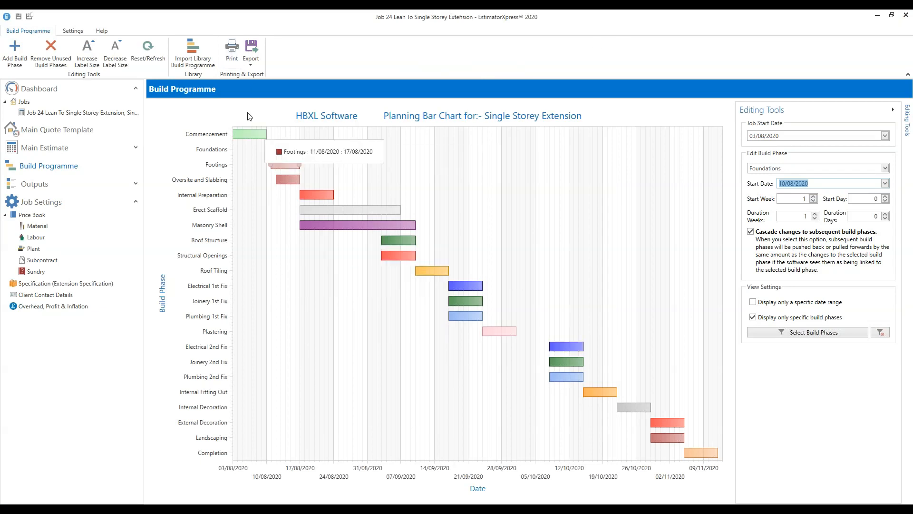
- Start a PDF export of the bar chart, then cancel the Save As dialog
left_click(251, 61)
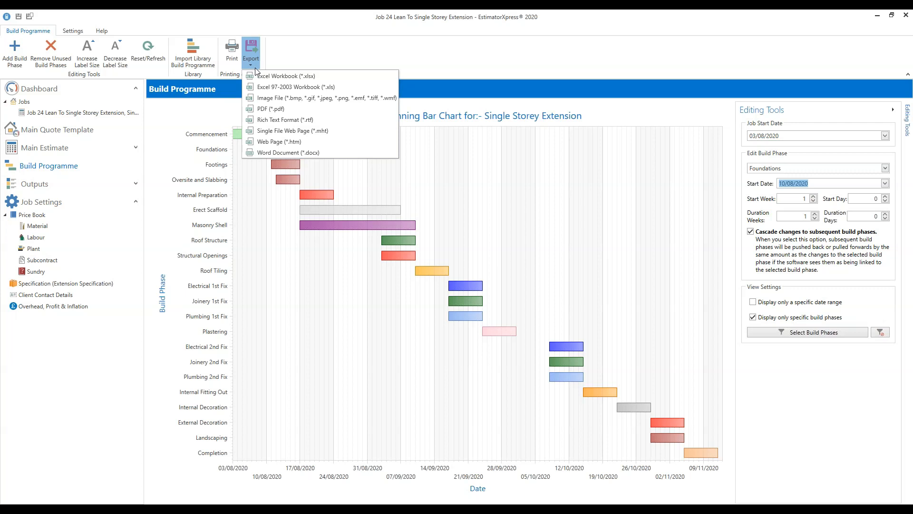
left_click(270, 109)
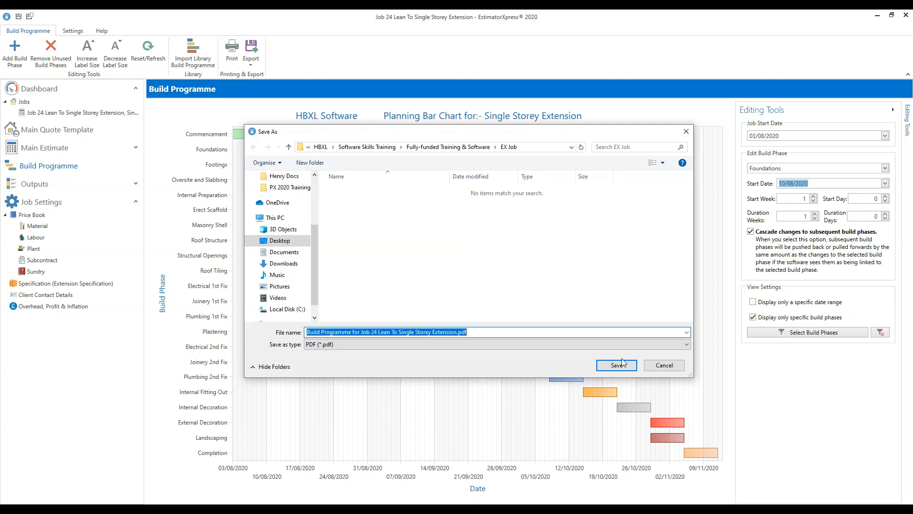
left_click(672, 367)
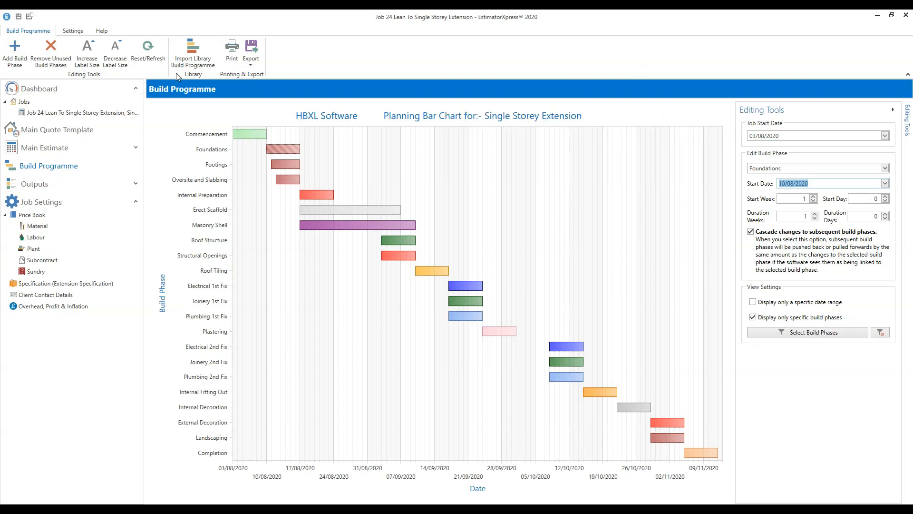
left_click(200, 65)
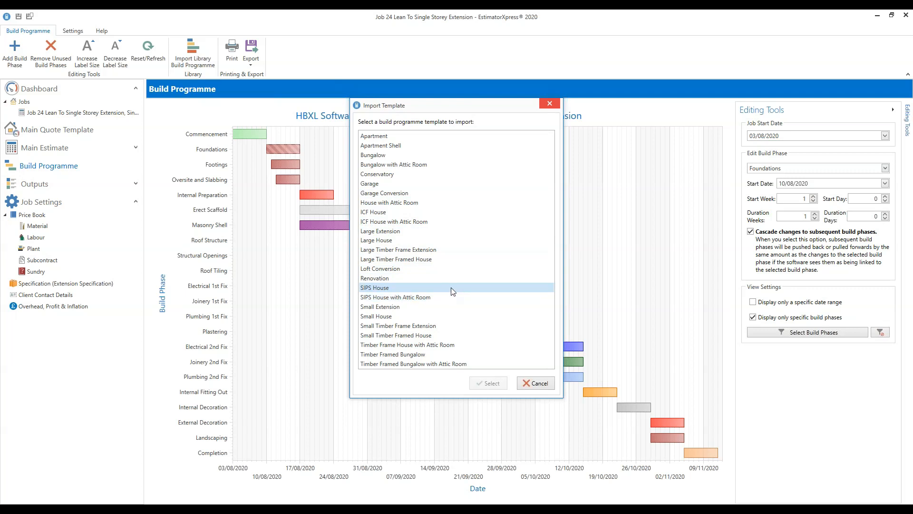
left_click(378, 278)
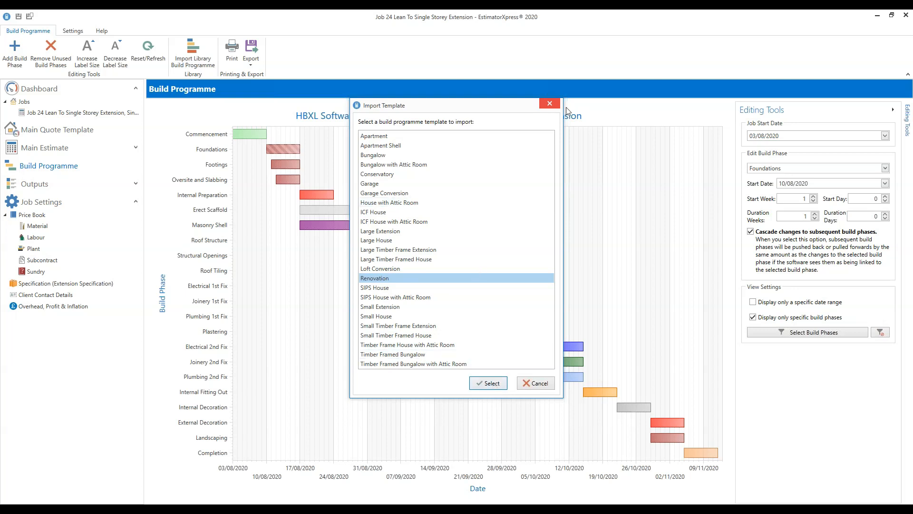
left_click(551, 106)
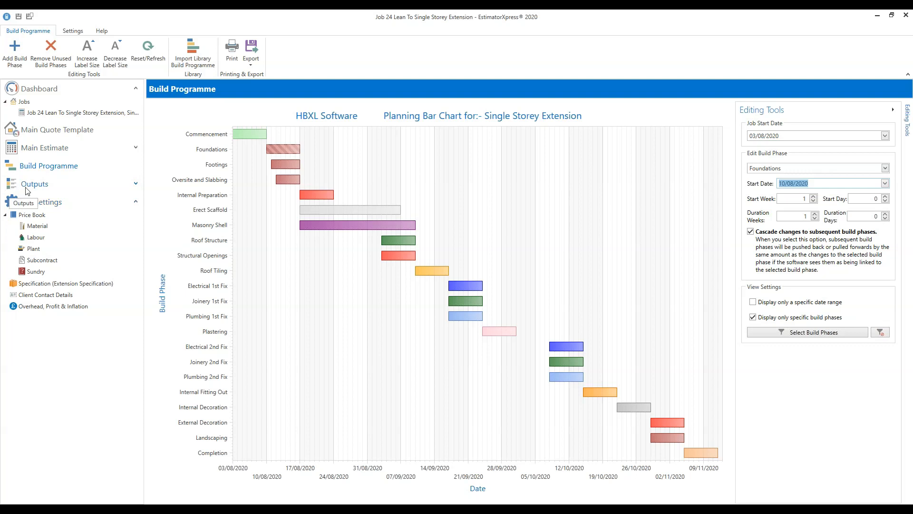
left_click(136, 185)
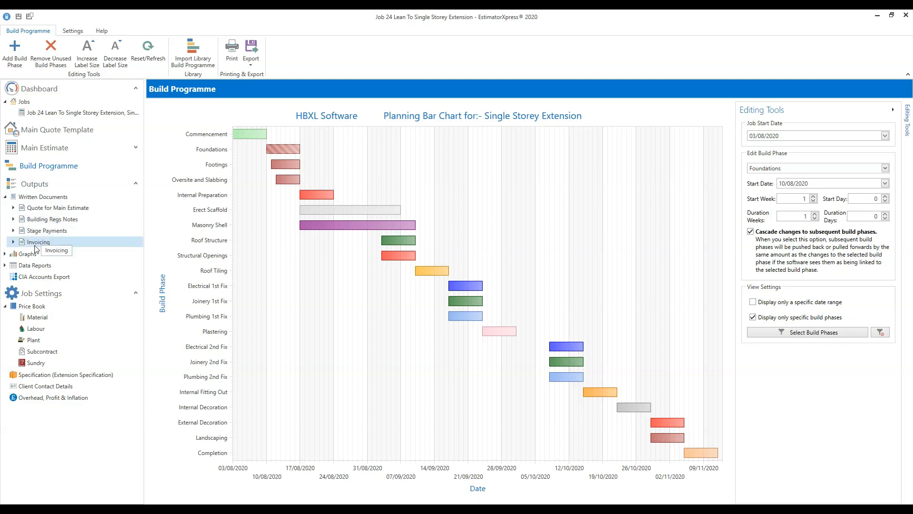
- Open Data Reports and view the Sales Price Including Overhead and Profit report
left_click(50, 266)
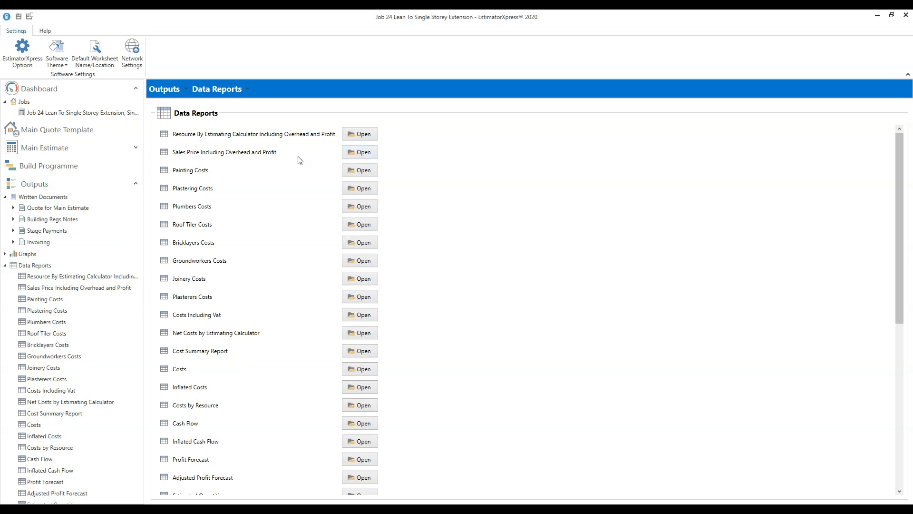
left_click(370, 154)
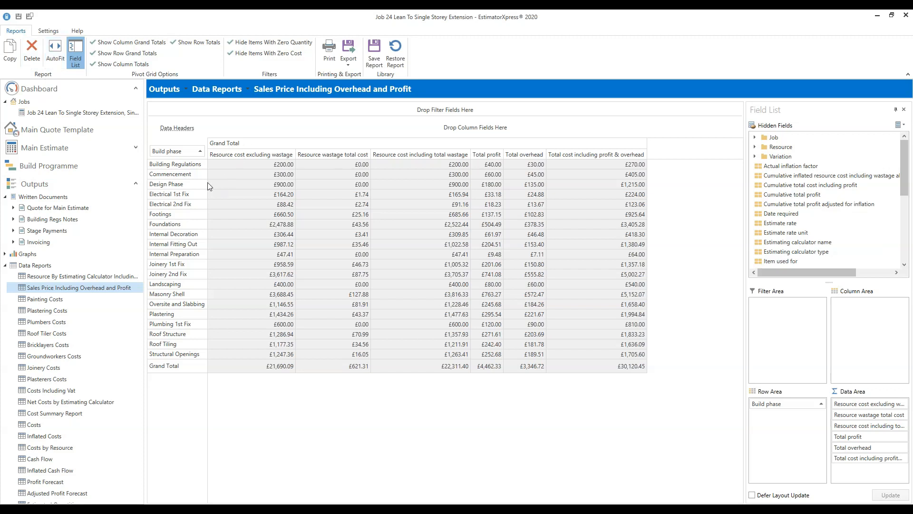
- Narrow the Build phase label column in the Sales Price Including Overhead and Profit report
left_click_drag(208, 185, 187, 178)
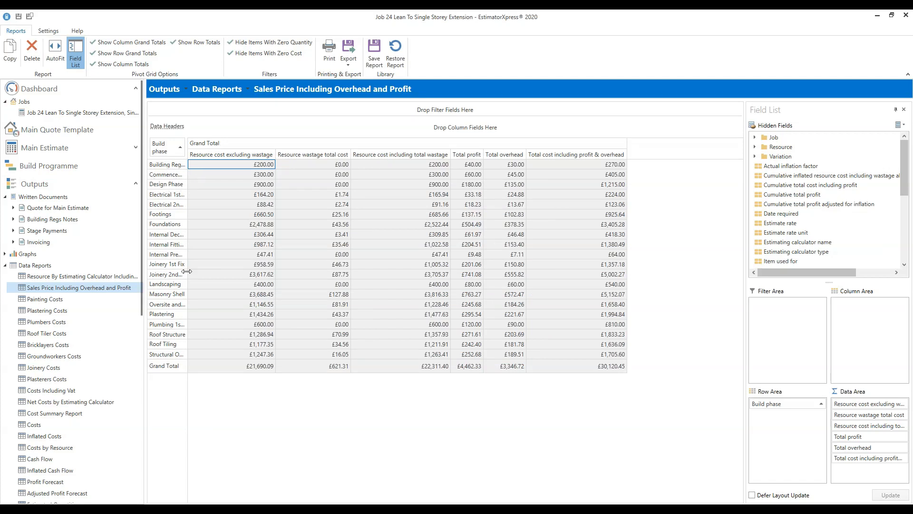
- AutoFit the report columns so full phase names show, then hide the field list
left_click(58, 59)
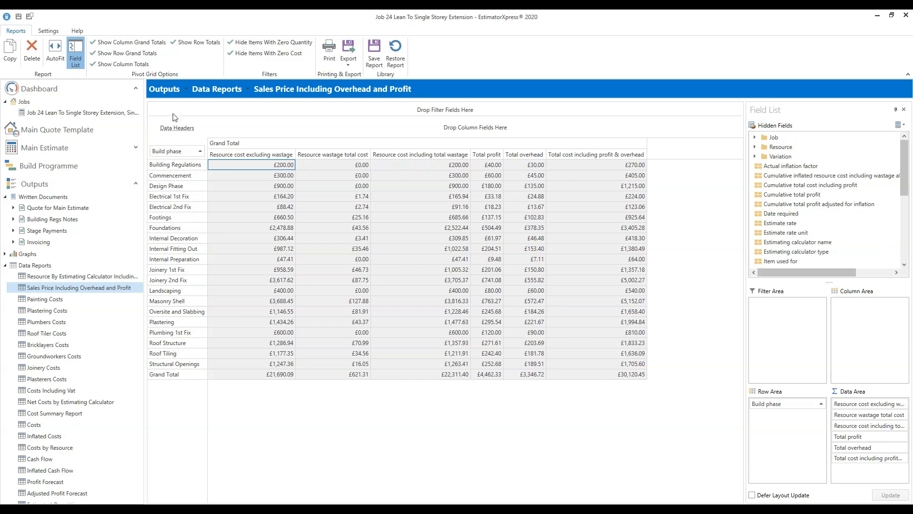
left_click(75, 61)
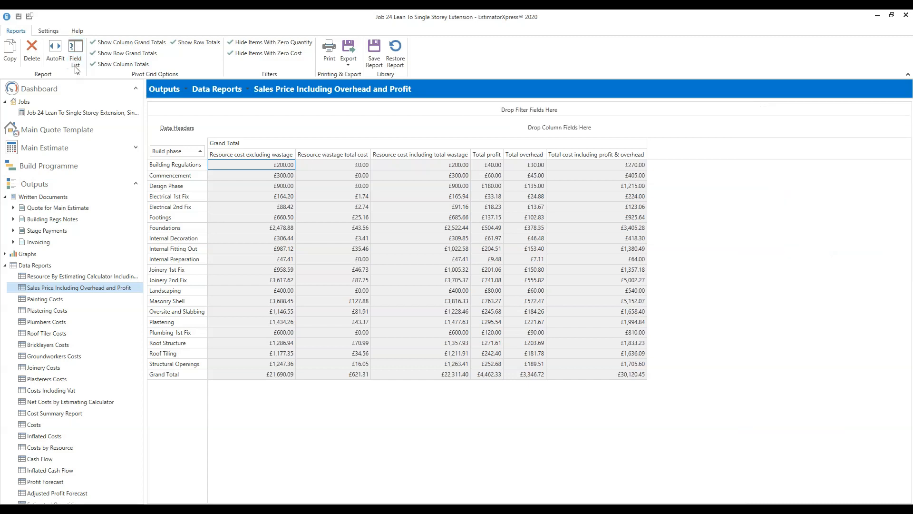
- Show the report field list again and dismiss the export choices without exporting
left_click(75, 66)
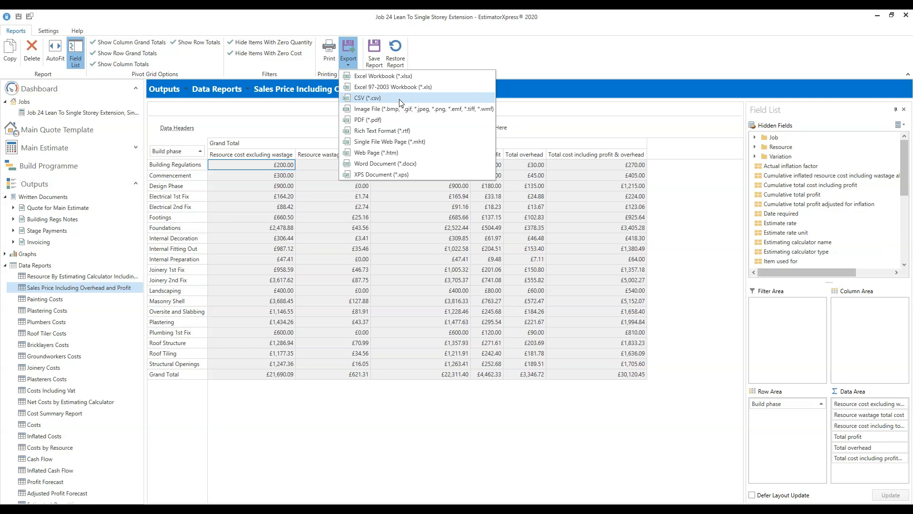
left_click(437, 56)
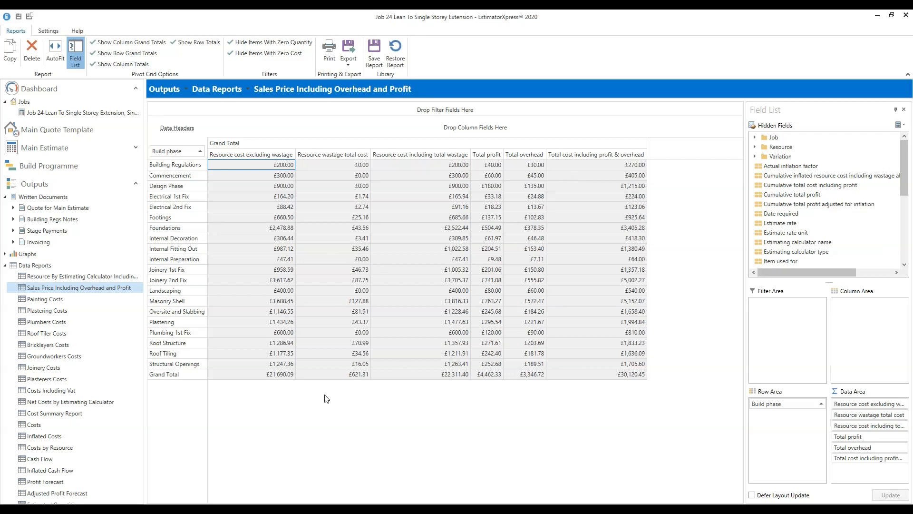
left_click(280, 335)
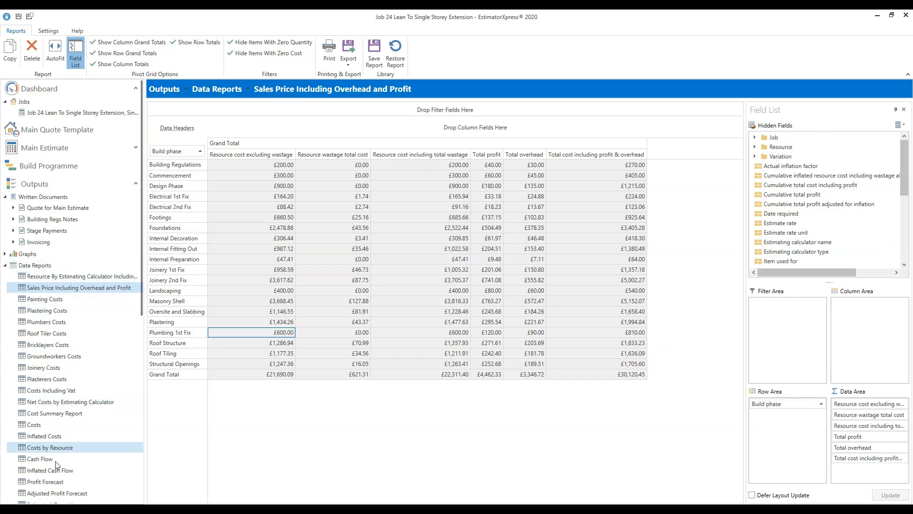
left_click_drag(141, 243, 137, 339)
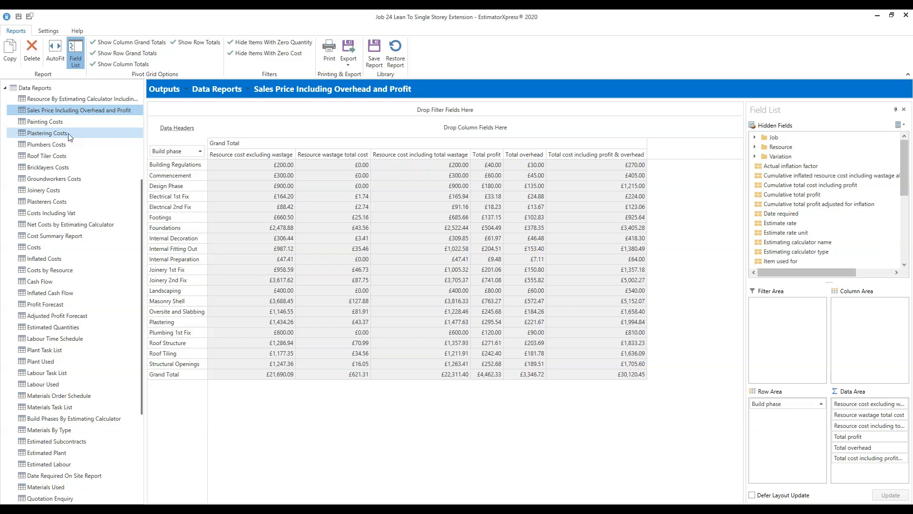
- Open the Plastering Costs report and scroll through its plastering resource rows
left_click(70, 135)
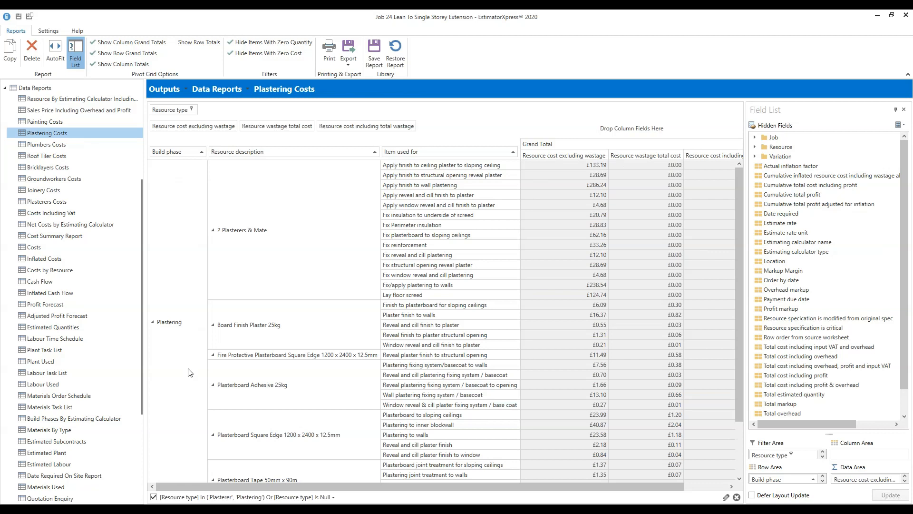
scroll(191, 373, "down", 2)
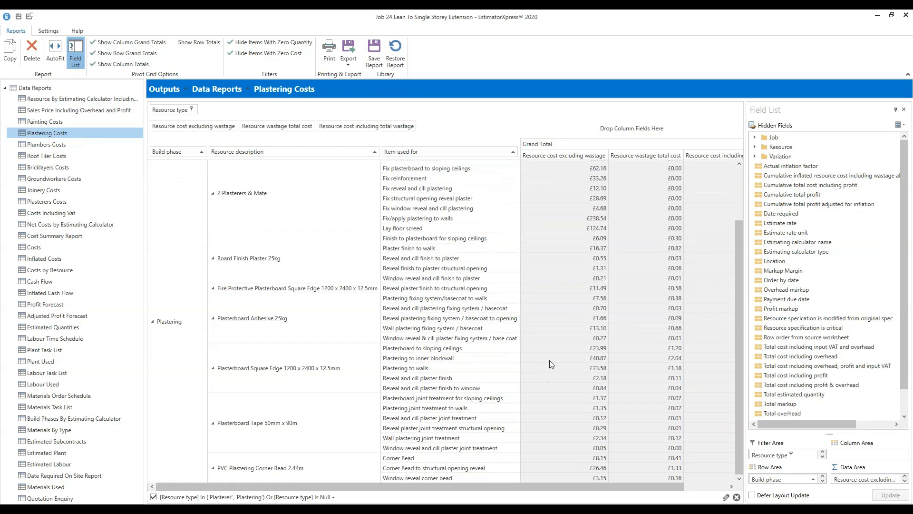
scroll(552, 354, "up", 2)
scroll(553, 351, "down", 2)
scroll(549, 347, "up", 2)
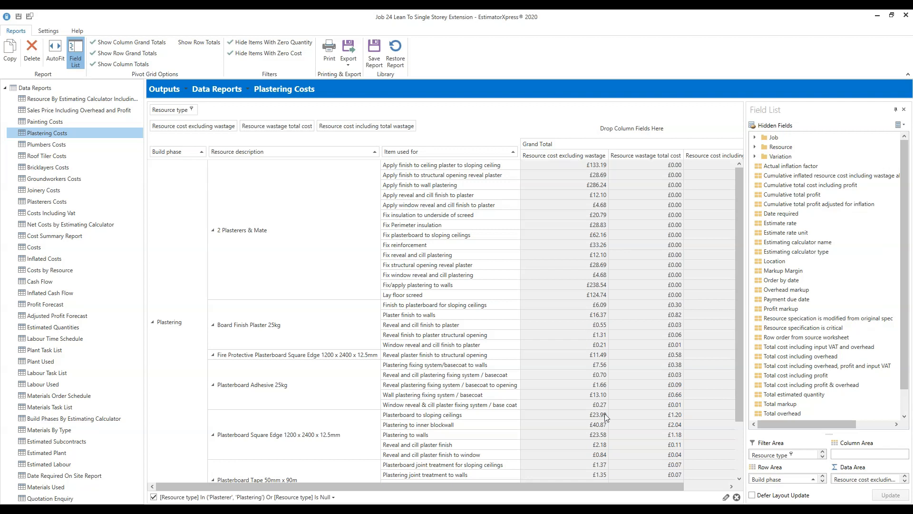
left_click_drag(596, 487, 700, 480)
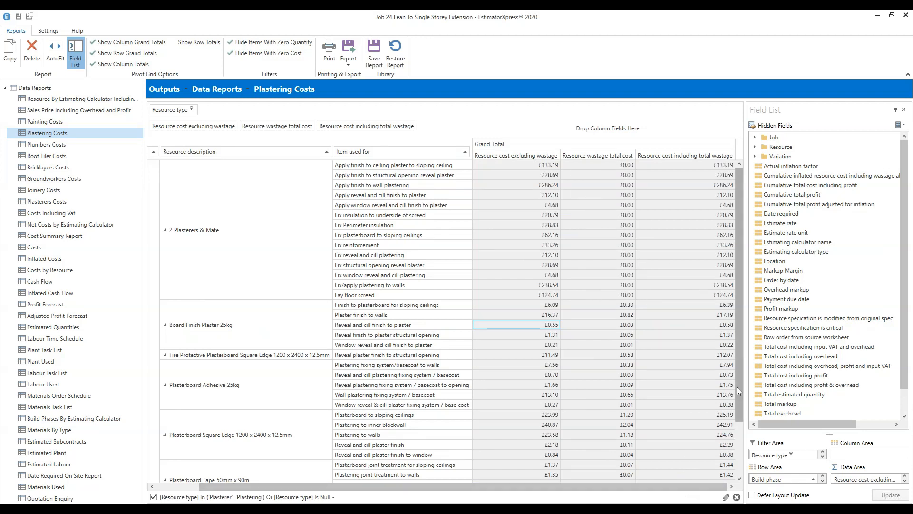
left_click_drag(740, 392, 736, 497)
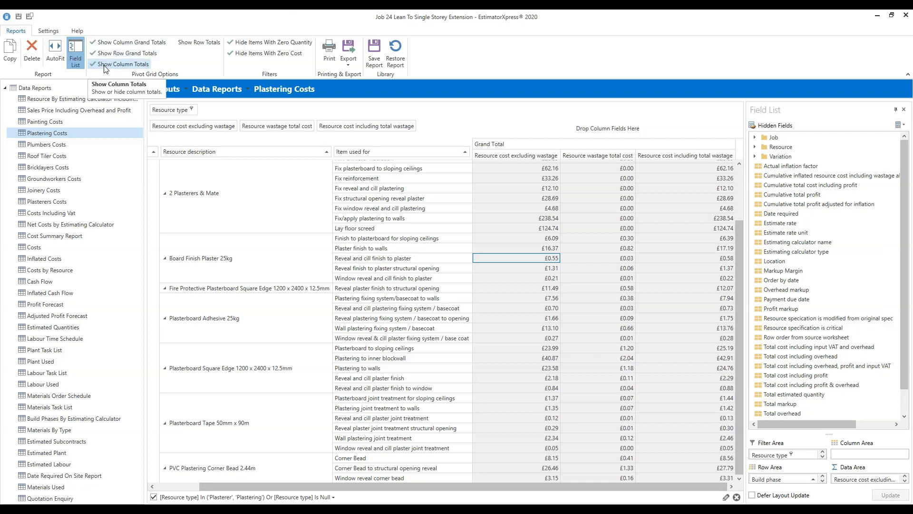
- Enable Show Row Totals for per-resource subtotals, review them, then open Costs by Resource
left_click(178, 43)
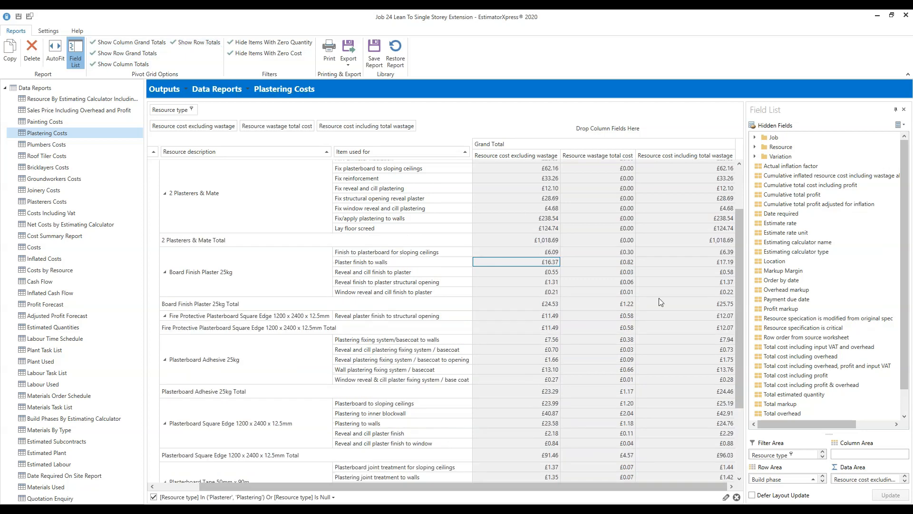
left_click_drag(740, 264, 727, 434)
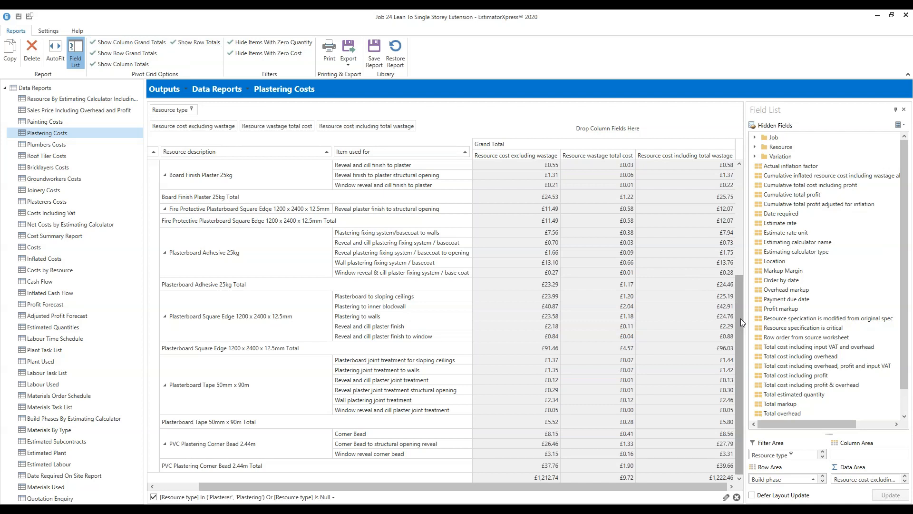
left_click_drag(741, 331, 752, 162)
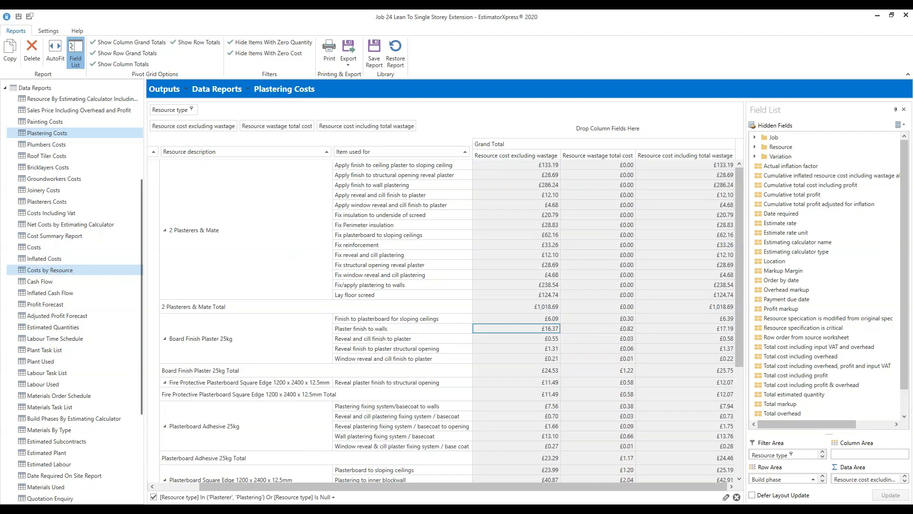
left_click(50, 270)
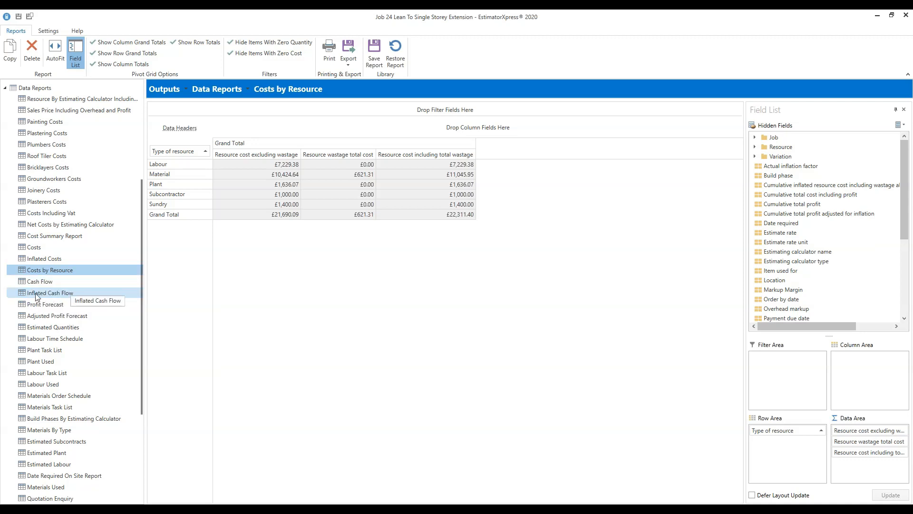
- Open the Cash Flow report from the Data Reports tree
left_click(58, 282)
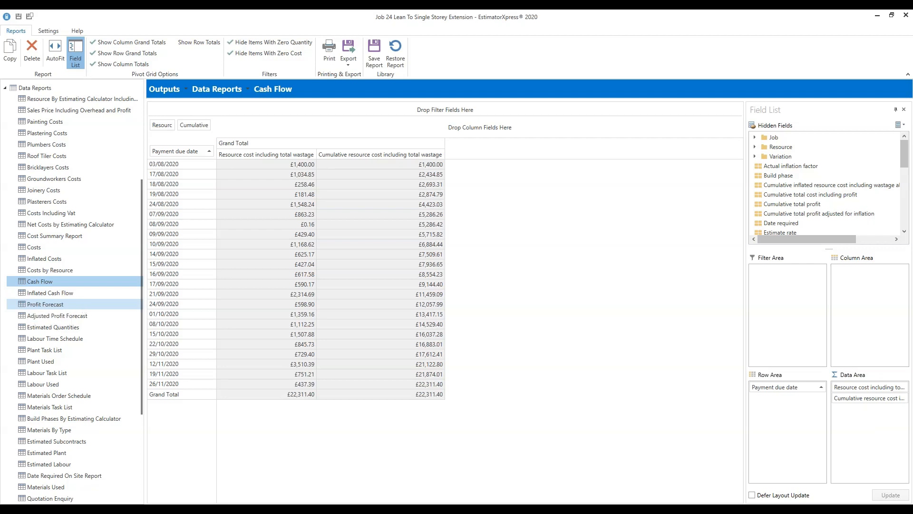
left_click(58, 304)
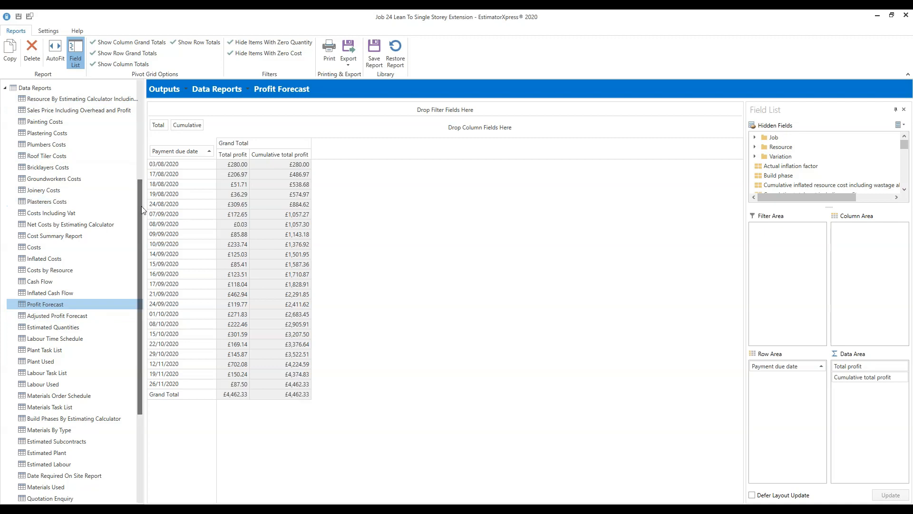
- Scroll the Profit Forecast report down to its last payment dates
left_click_drag(141, 207, 139, 335)
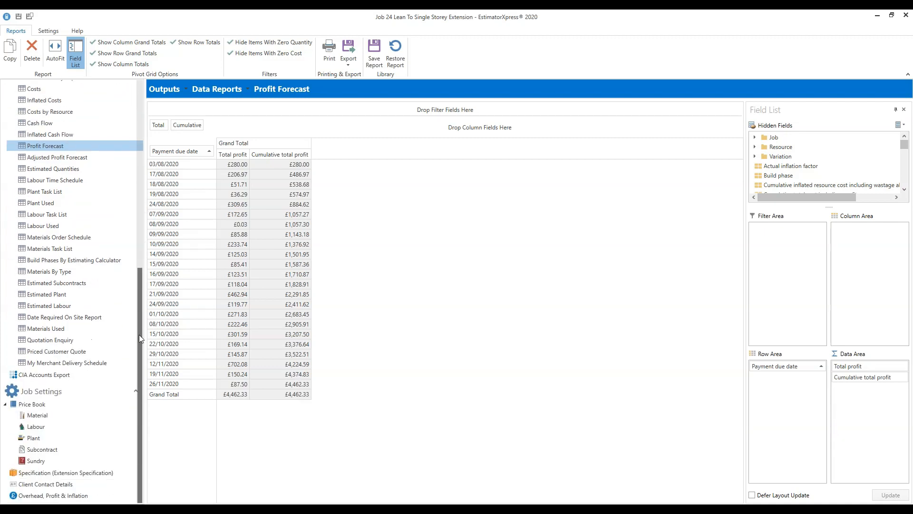
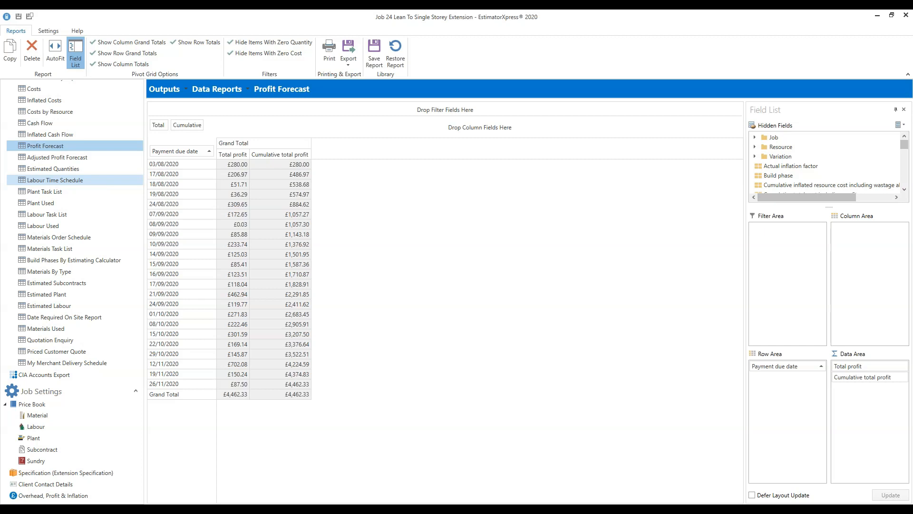
- Load the Labour Time Schedule report, then switch to the Plant Used report (£1,636.07)
left_click(55, 180)
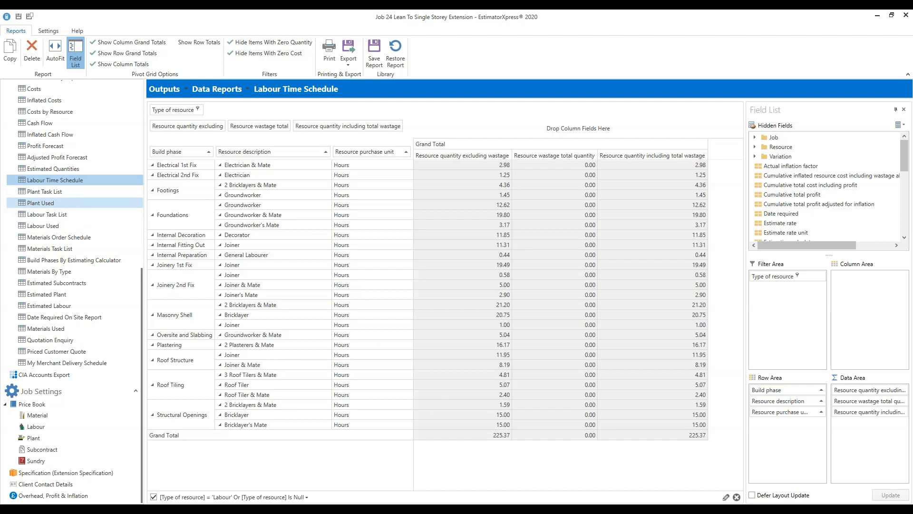
left_click(40, 202)
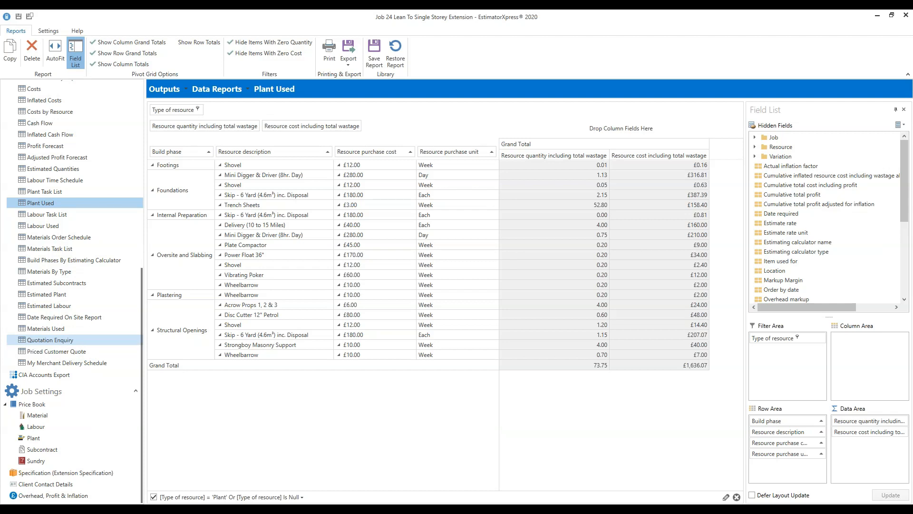
- Switch to the Quotation Enquiry report listing material resources by resource type
left_click(51, 340)
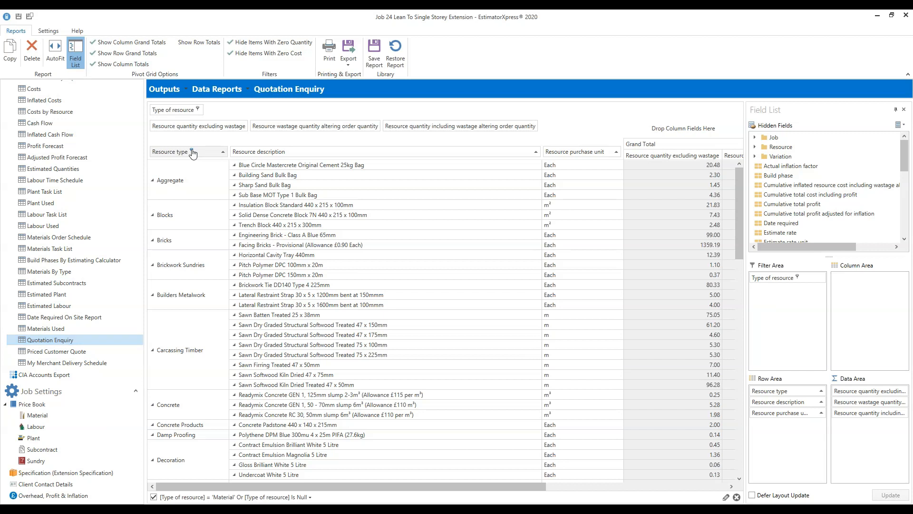
left_click(192, 151)
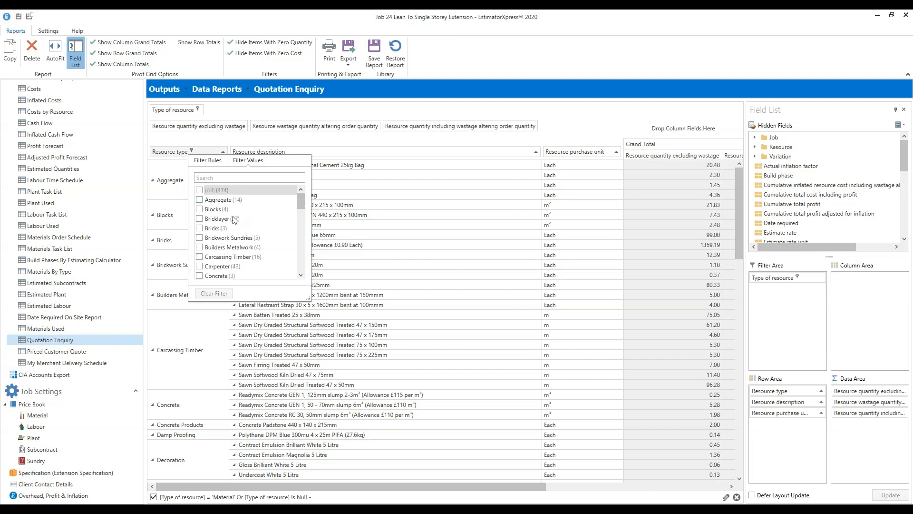
- Filter Resource type to Aggregate, Blocks, Concrete and Concrete Products, giving a 69.82 total
left_click(201, 204)
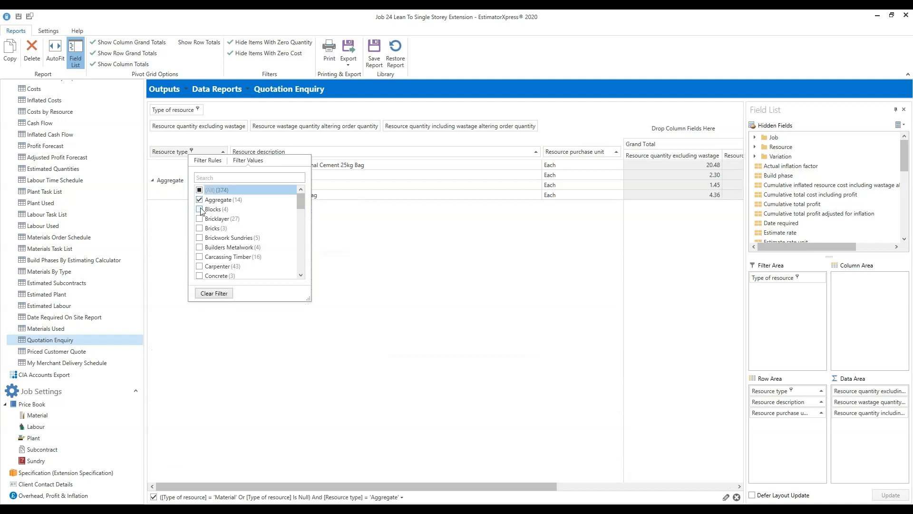
left_click(200, 210)
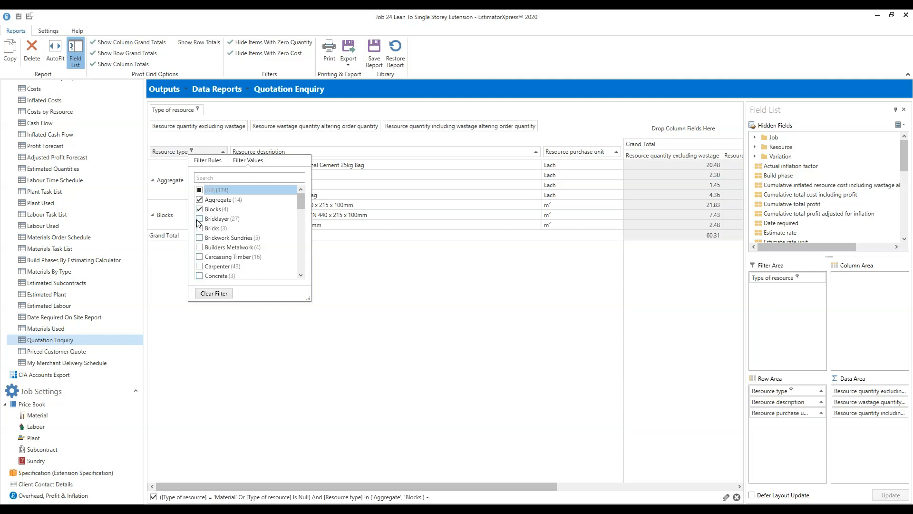
left_click(201, 276)
scroll(264, 257, "down", 2)
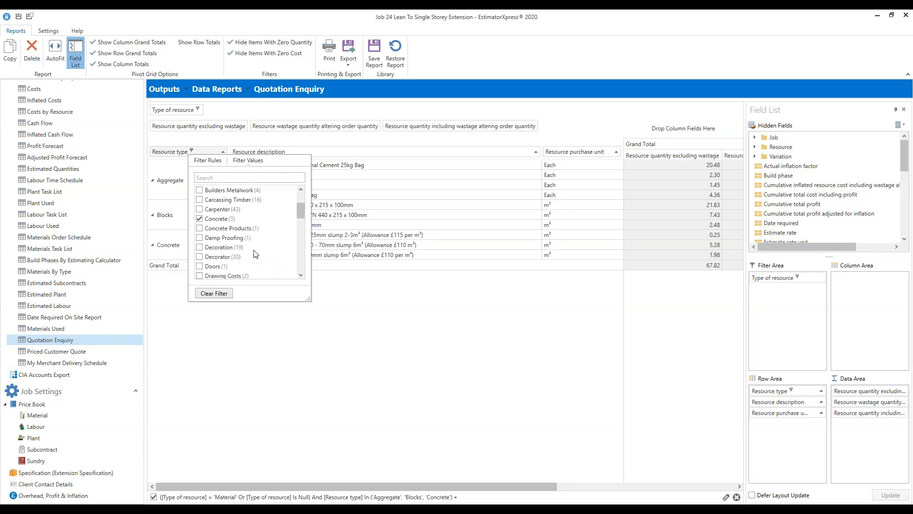
left_click(200, 229)
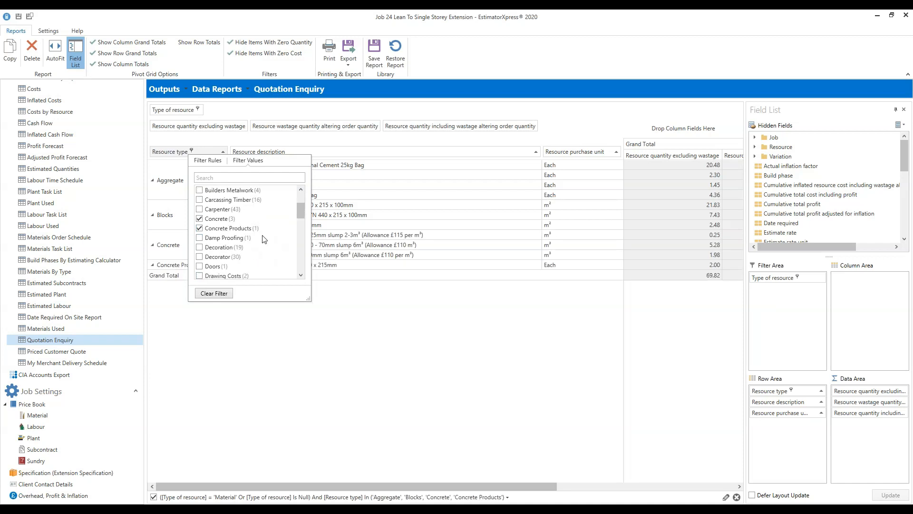
scroll(261, 242, "up", 2)
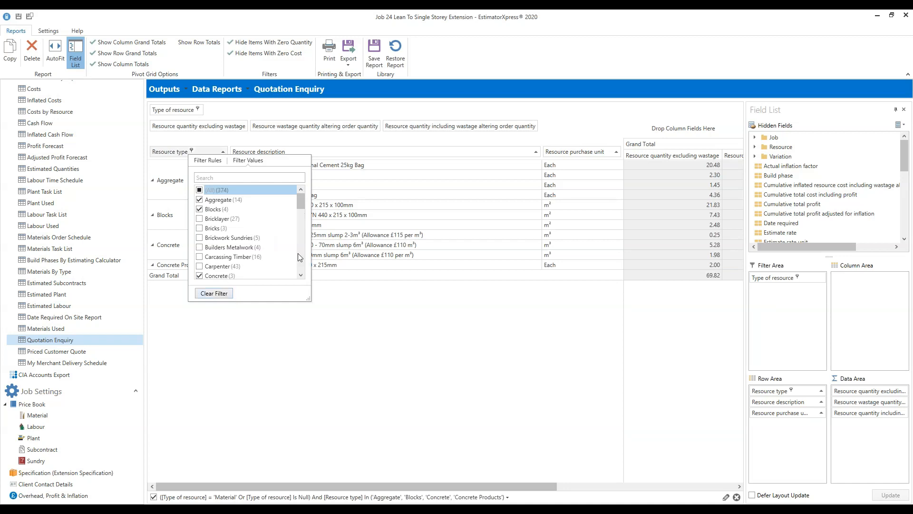
left_click(474, 340)
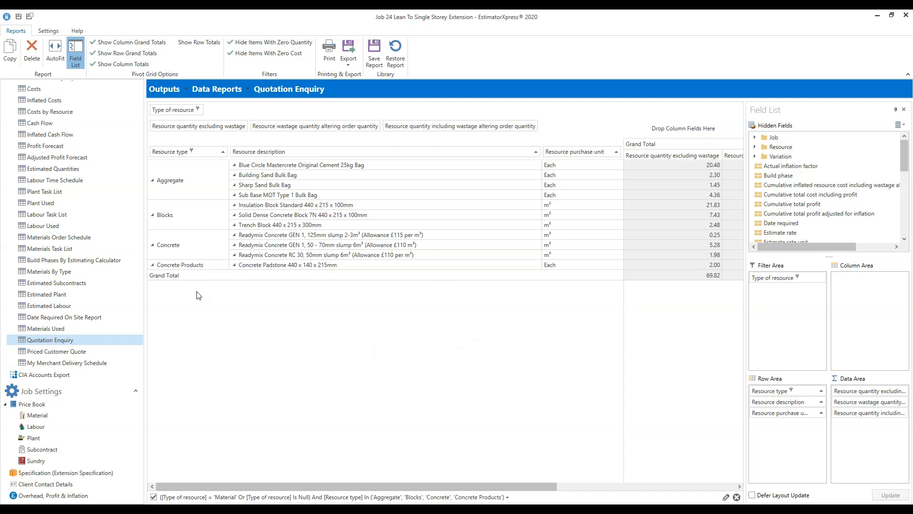
- Scroll the grid right to reveal the wastage (9.30) and including-wastage (79.11) totals
left_click_drag(301, 487, 269, 479)
left_click_drag(555, 486, 740, 469)
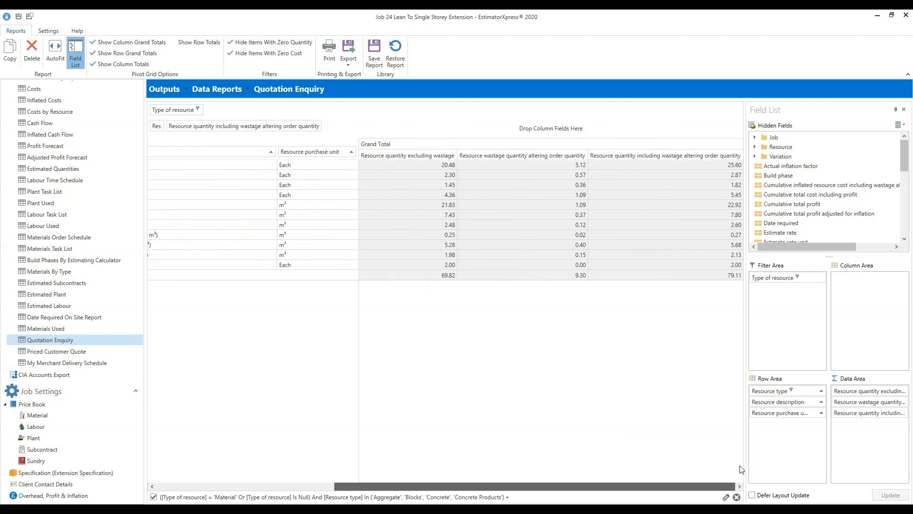
left_click_drag(741, 469, 741, 469)
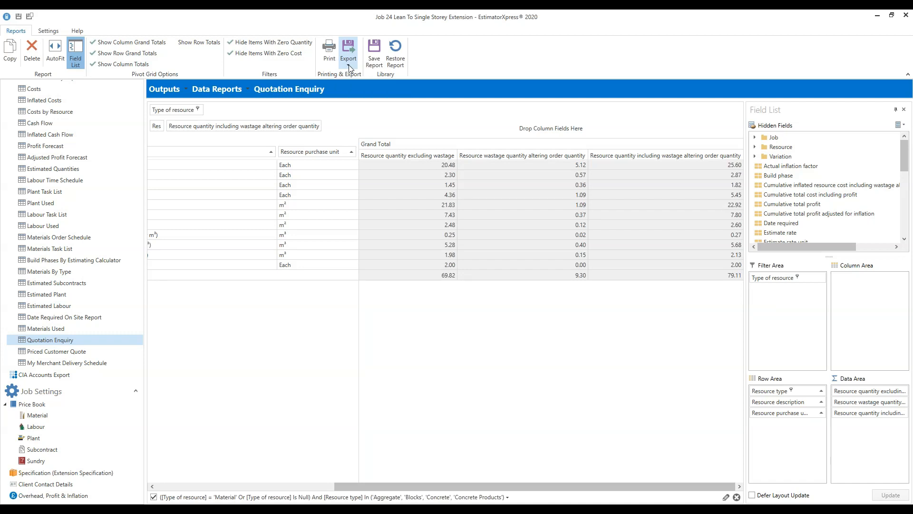
left_click(349, 66)
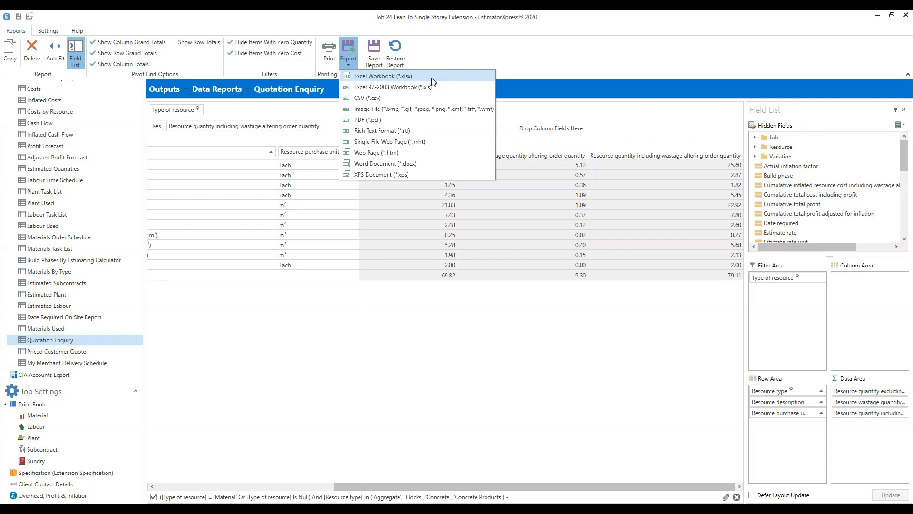
left_click(523, 419)
left_click_drag(541, 486, 343, 379)
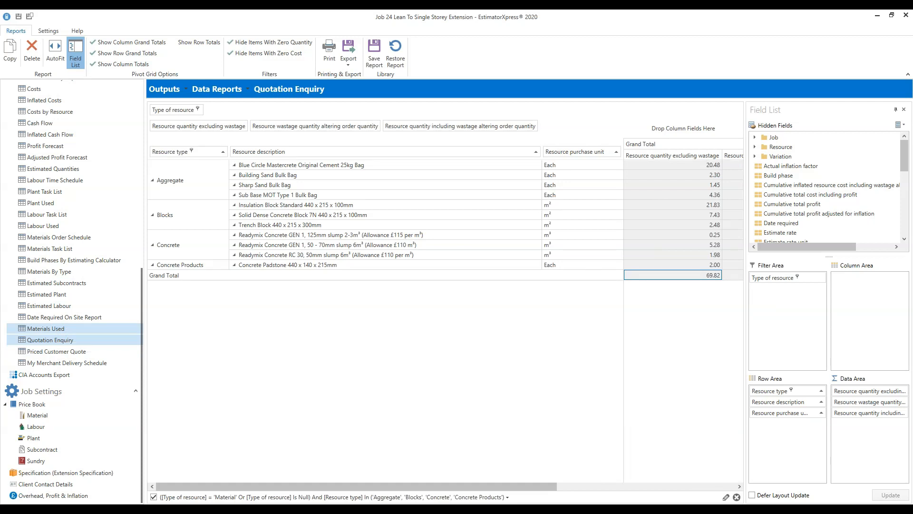
left_click(46, 329)
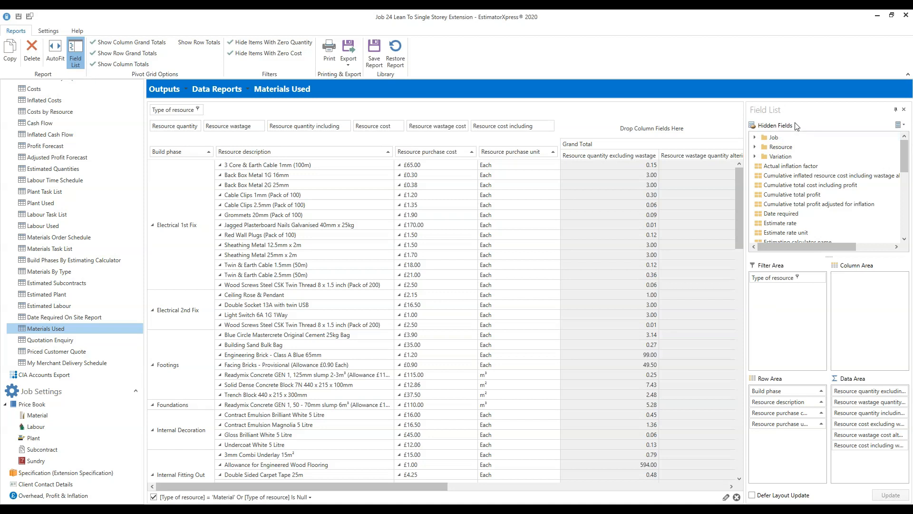
left_click(755, 138)
left_click(755, 138)
left_click(755, 147)
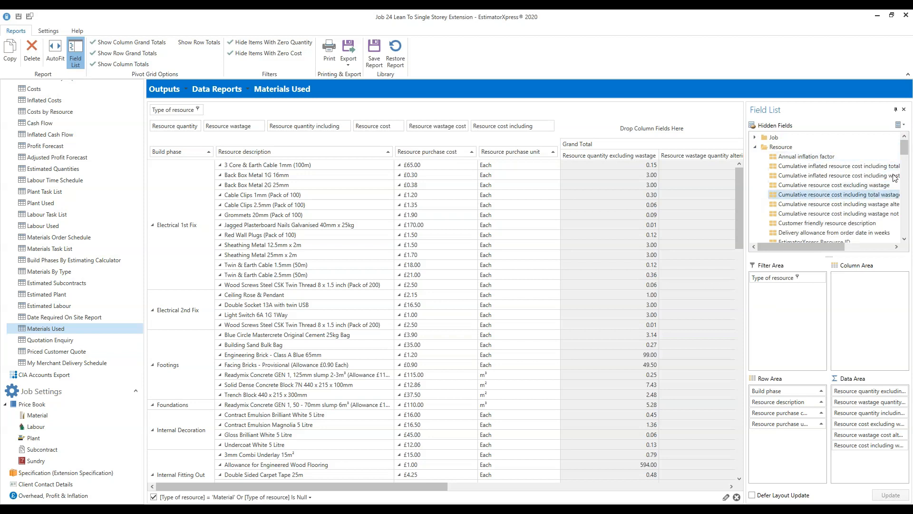
mouse_move(905, 148)
left_mouse_down()
mouse_move(905, 168)
mouse_move(906, 140)
left_mouse_up()
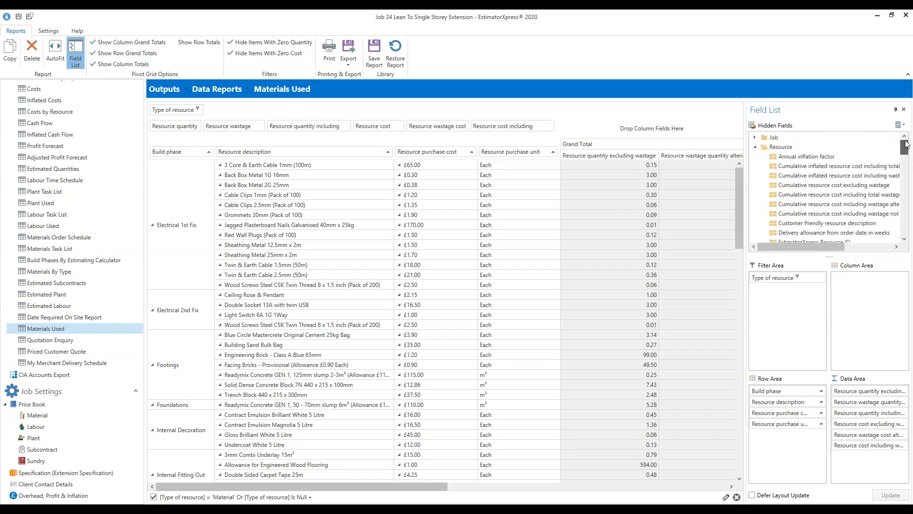
left_click(755, 147)
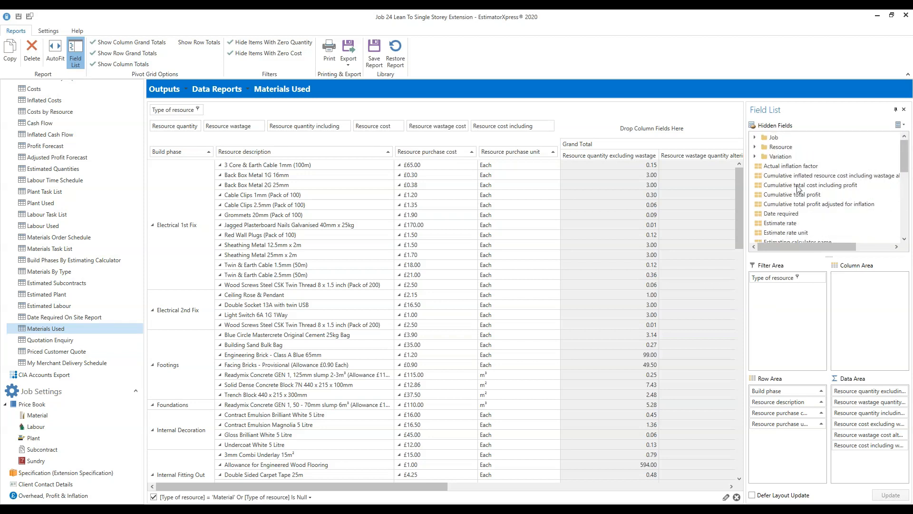
scroll(812, 188, "down", 2)
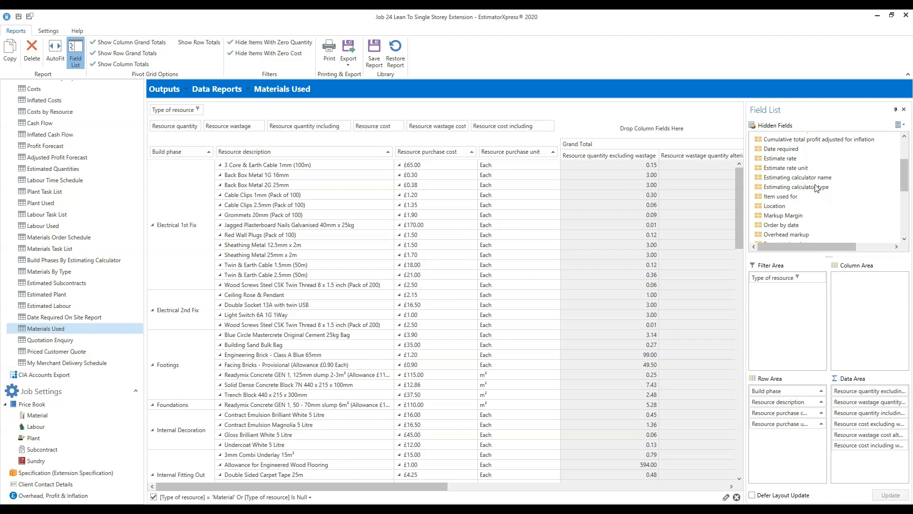
scroll(904, 174, "up", 1)
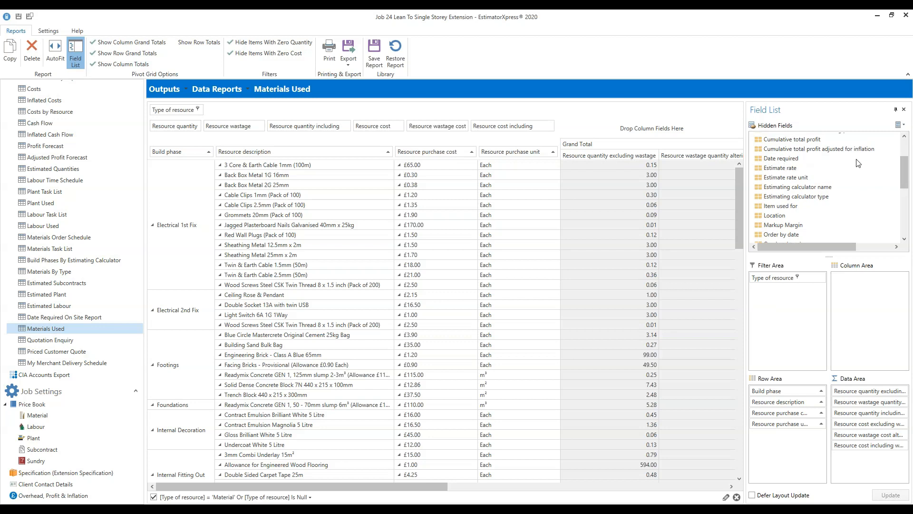
left_click_drag(906, 177, 909, 152)
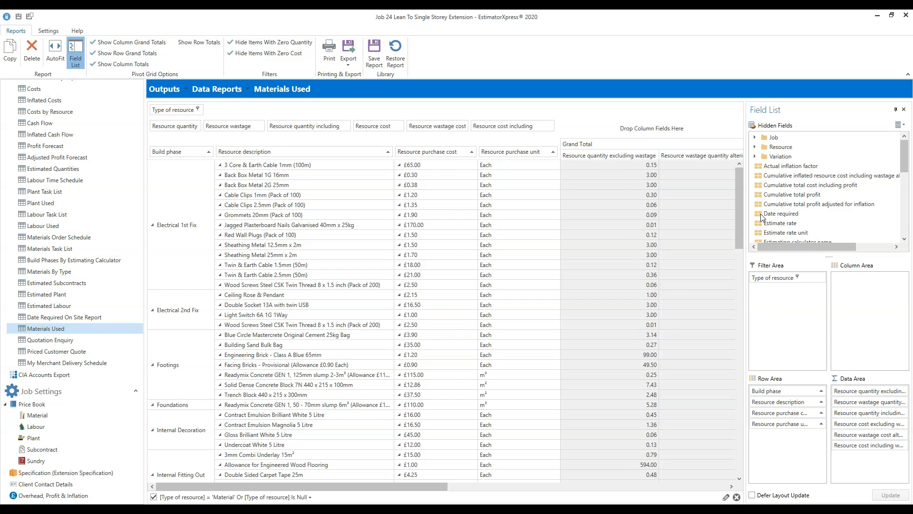
- Drop Date required into the rows left of Build phase, grouping from 10/08/2020
mouse_move(761, 217)
left_mouse_down()
mouse_move(653, 232)
mouse_move(529, 221)
mouse_move(476, 233)
mouse_move(203, 229)
mouse_move(152, 205)
mouse_move(149, 155)
mouse_move(415, 292)
mouse_move(834, 310)
mouse_move(794, 213)
mouse_move(689, 240)
mouse_move(657, 267)
mouse_move(517, 276)
mouse_move(232, 218)
mouse_move(177, 191)
mouse_move(148, 151)
left_mouse_up()
left_click_drag(147, 150, 149, 153)
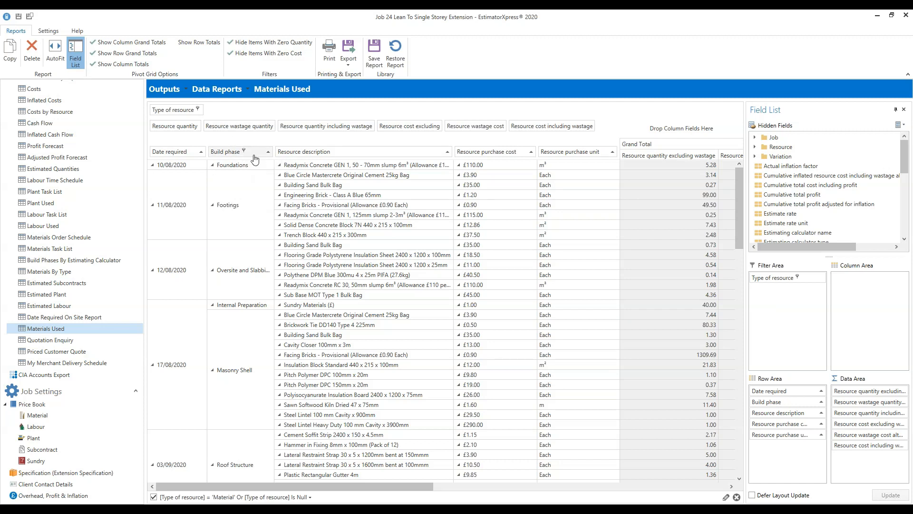
- Drag the Build phase header off the grid so materials sit directly under each date
left_click(219, 153)
left_click_drag(221, 154, 574, 49)
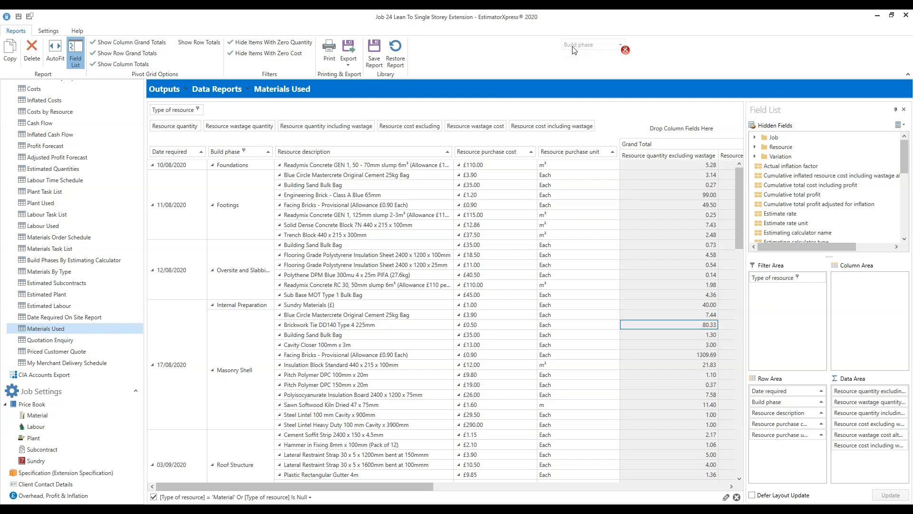
left_click_drag(574, 49, 576, 49)
left_click_drag(576, 49, 576, 49)
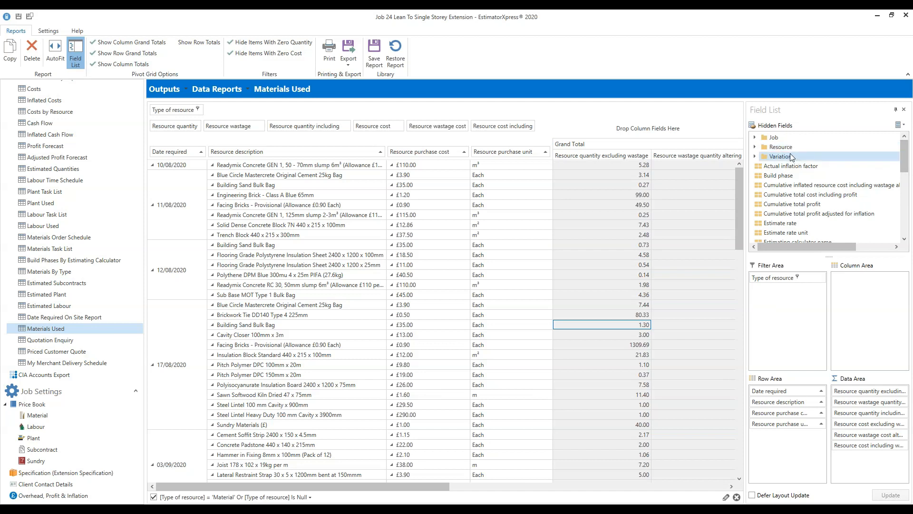
- Expand the Resource field group and drag Resource type into the report's row headers
left_click(755, 147)
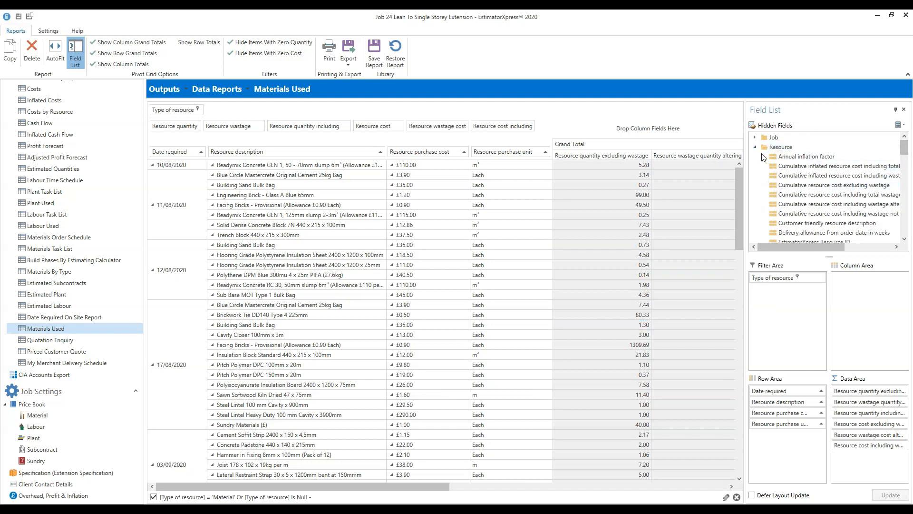
mouse_move(910, 149)
left_mouse_down()
mouse_move(909, 188)
mouse_move(909, 134)
left_mouse_up()
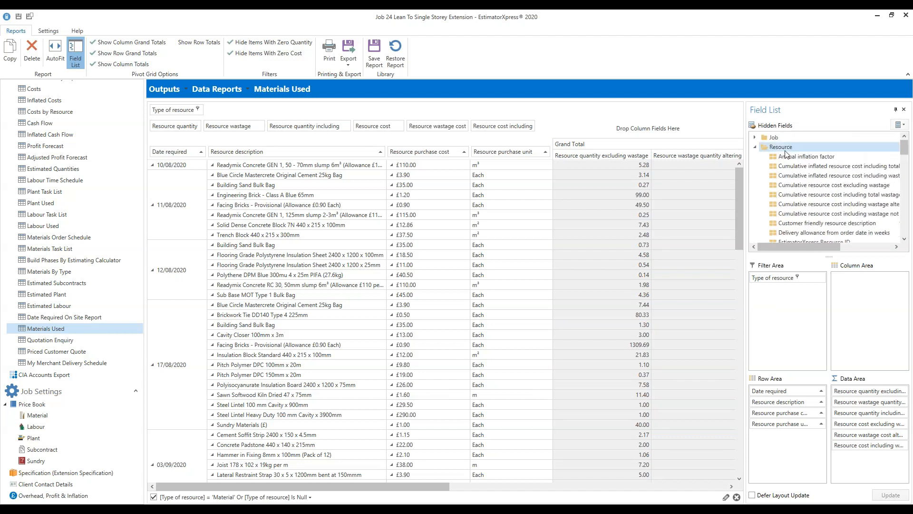
left_click(757, 148)
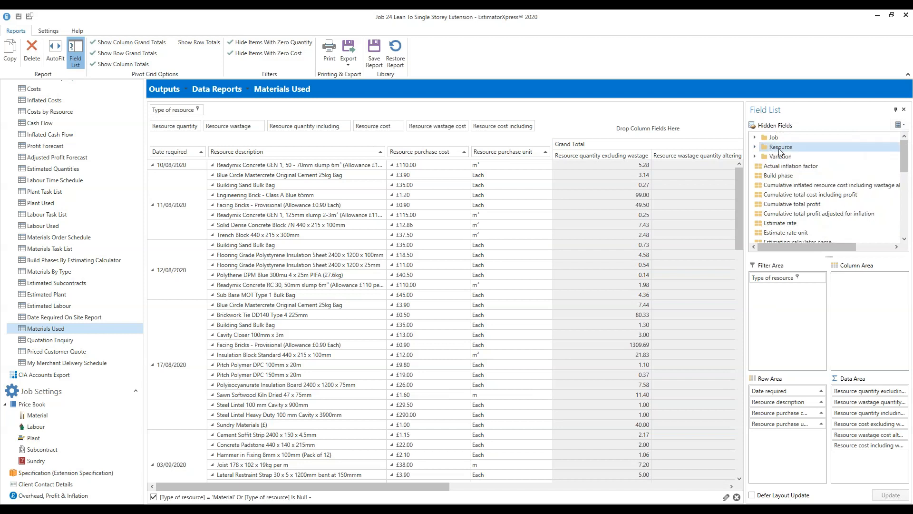
left_click(755, 147)
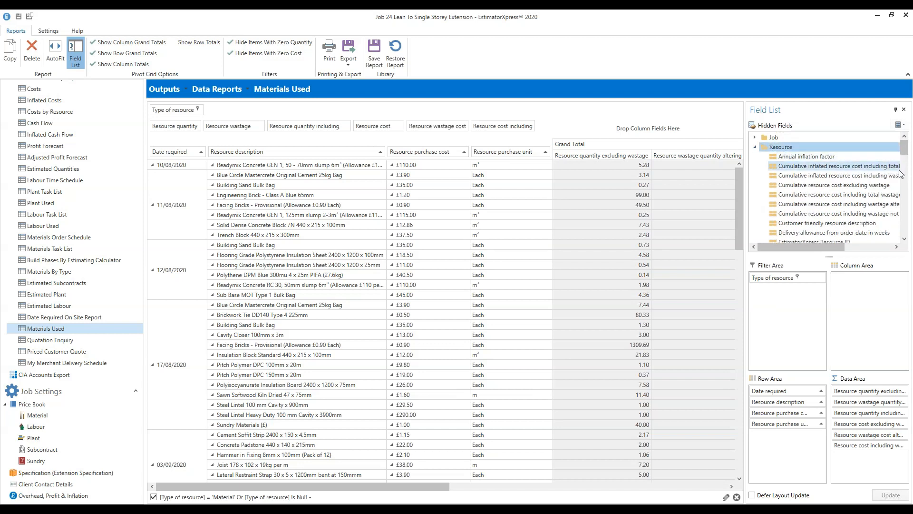
left_click_drag(903, 158, 906, 179)
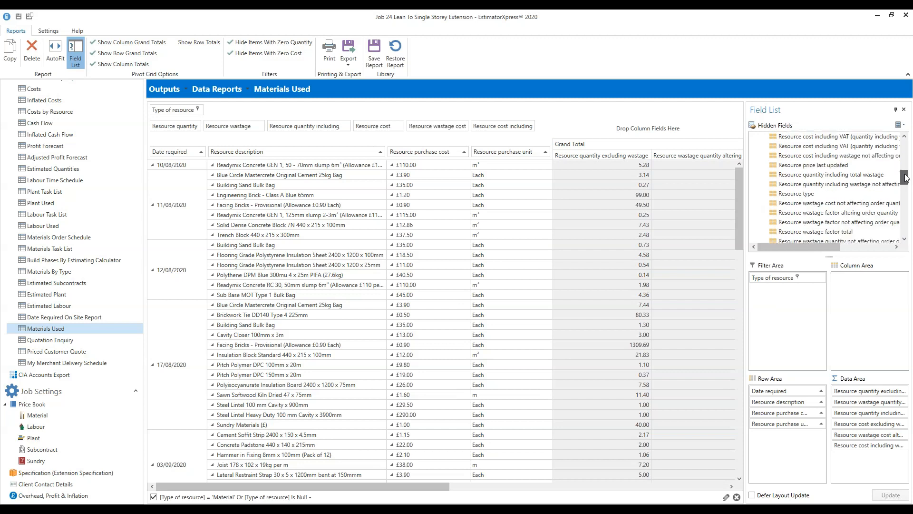
left_click(796, 195)
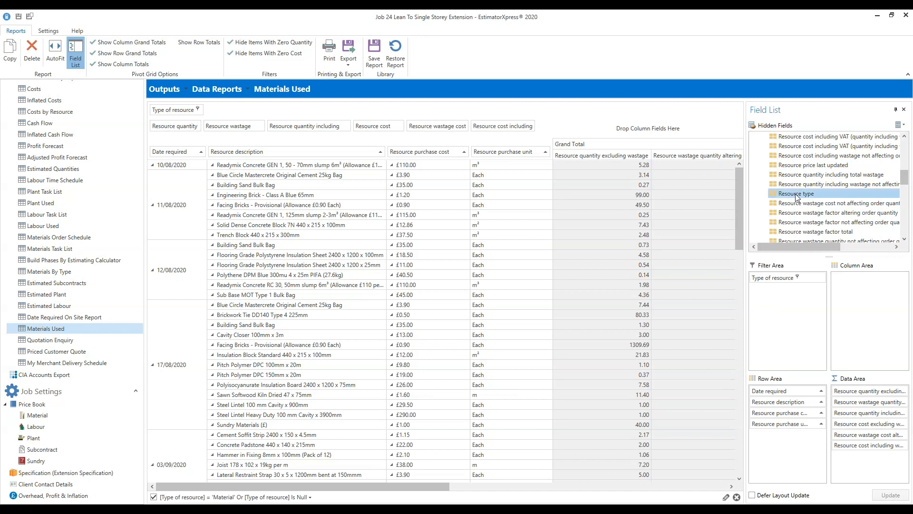
left_click_drag(797, 195, 209, 155)
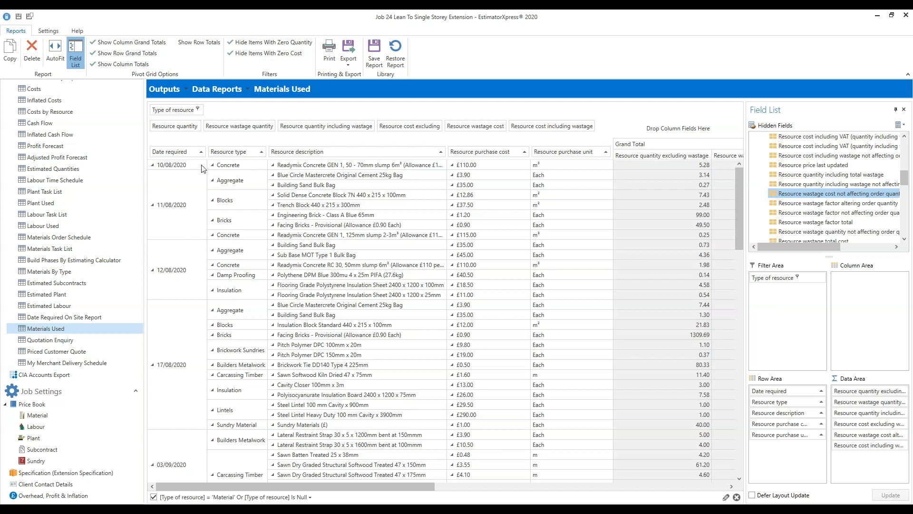
- Move the Resource type column to sit after Resource description
left_click_drag(230, 153, 450, 154)
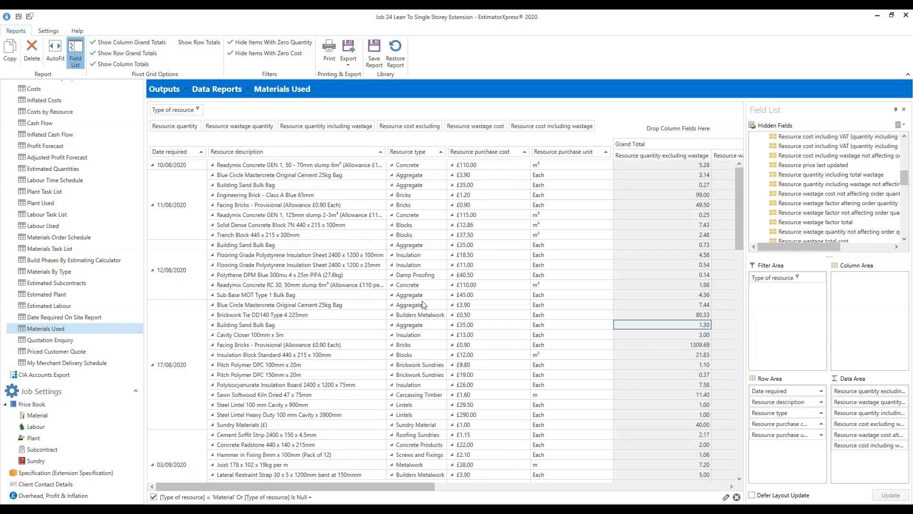
- Place Resource type between Date required and Resource description, then check the cost columns
left_click_drag(415, 155, 209, 157)
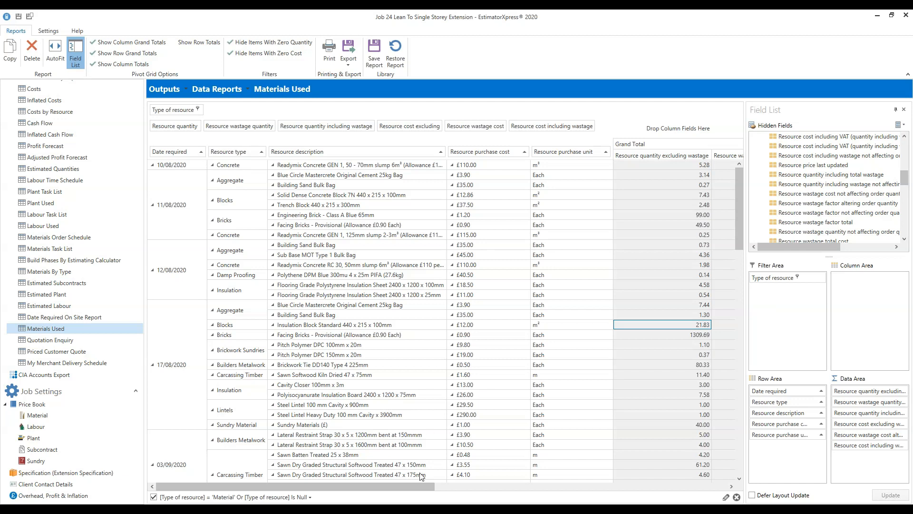
left_click_drag(398, 493, 254, 498)
left_click(198, 111)
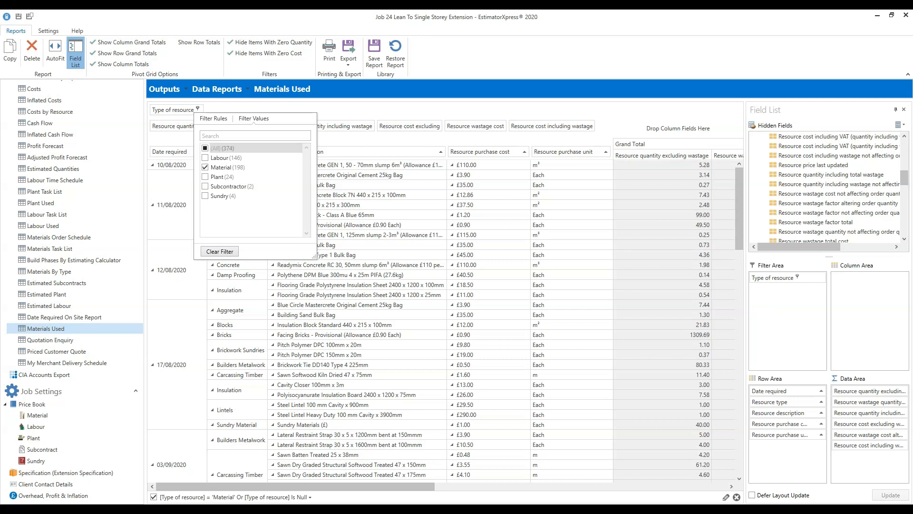
- Set the Type of resource filter to Material only, excluding Labour
left_click(205, 158)
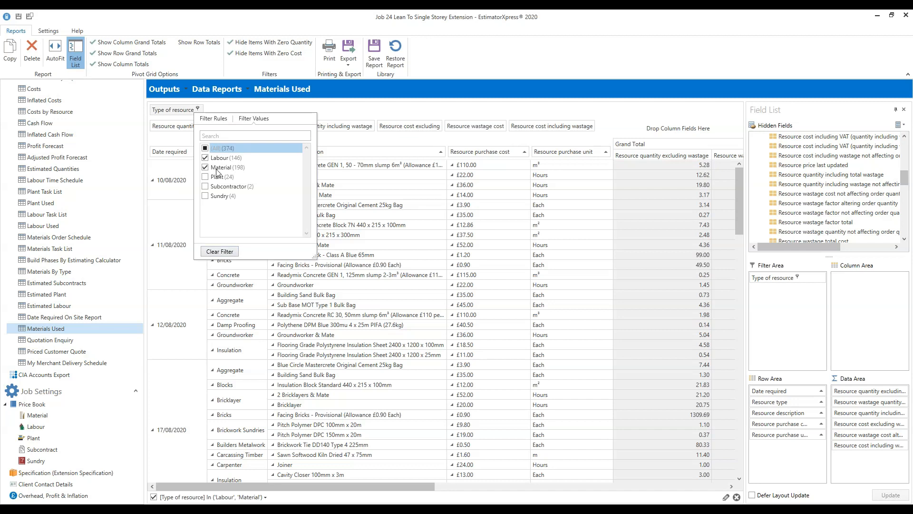
left_click(399, 117)
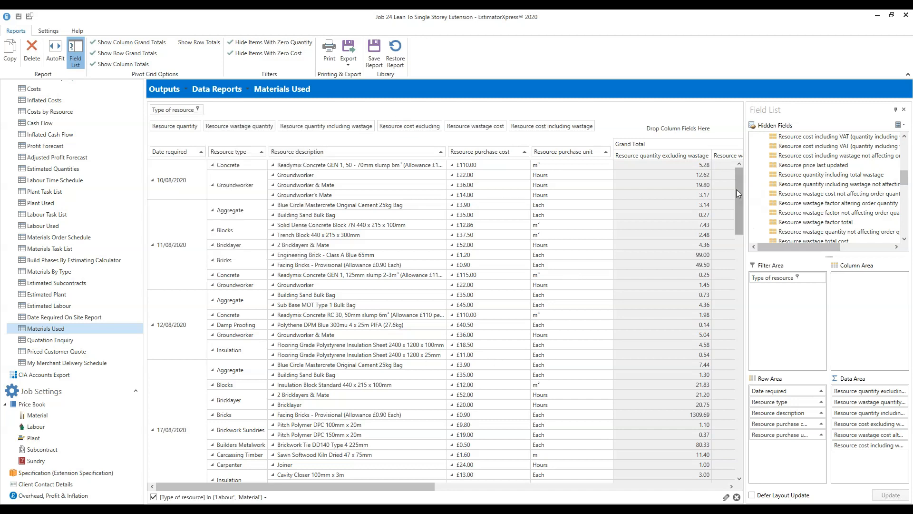
left_click_drag(738, 191, 736, 190)
left_click(197, 111)
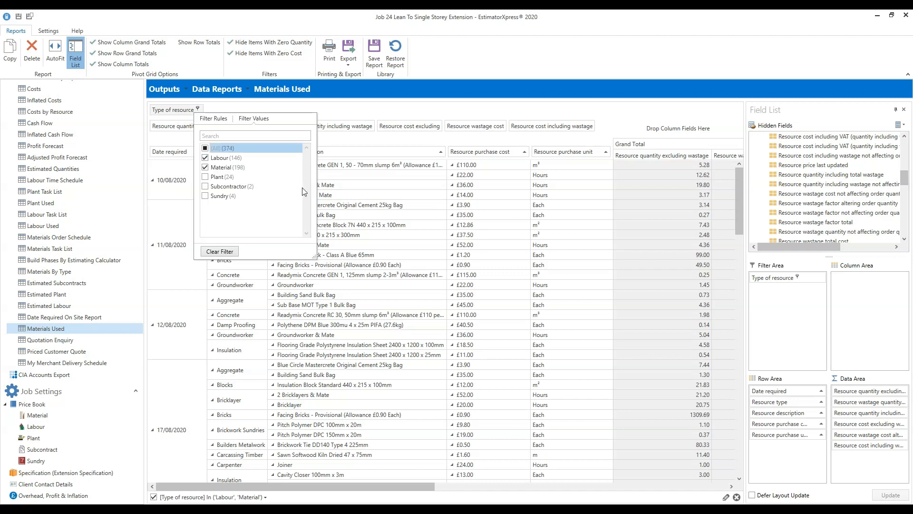
left_click(222, 158)
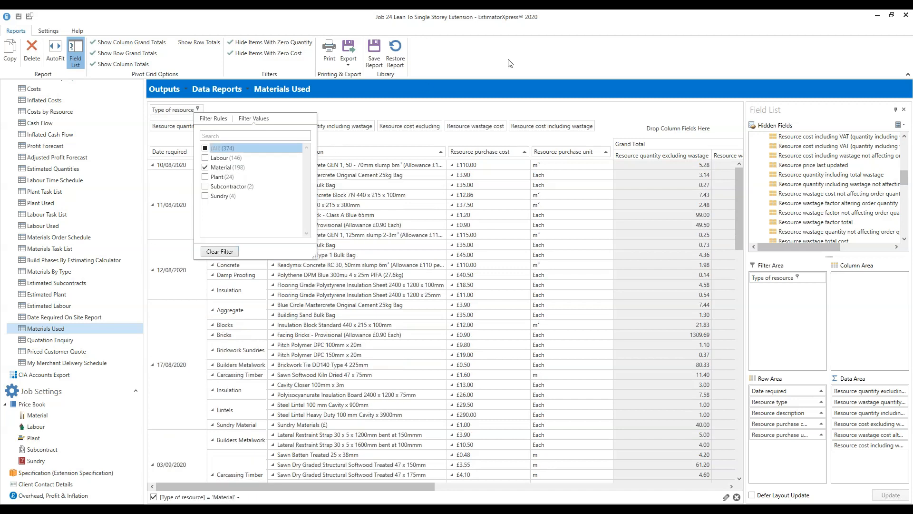
left_click(559, 62)
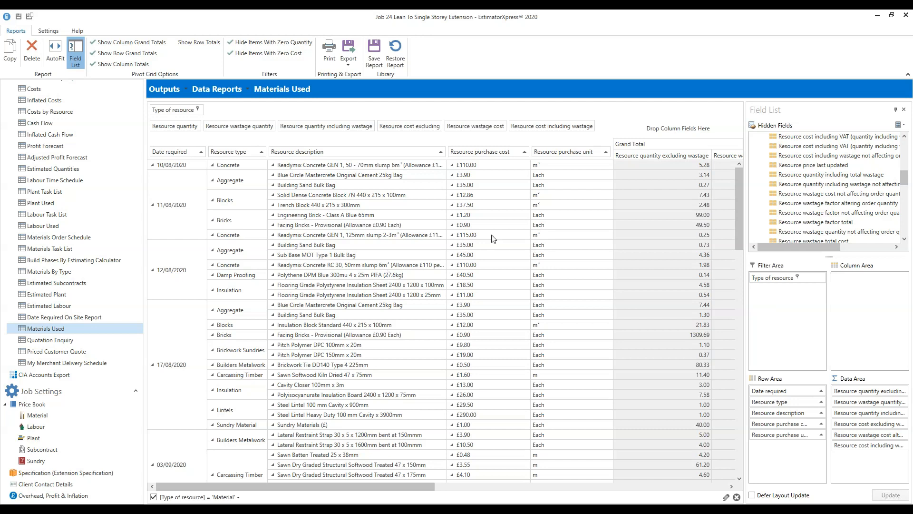
left_click_drag(402, 485, 542, 486)
left_click_drag(698, 489, 723, 489)
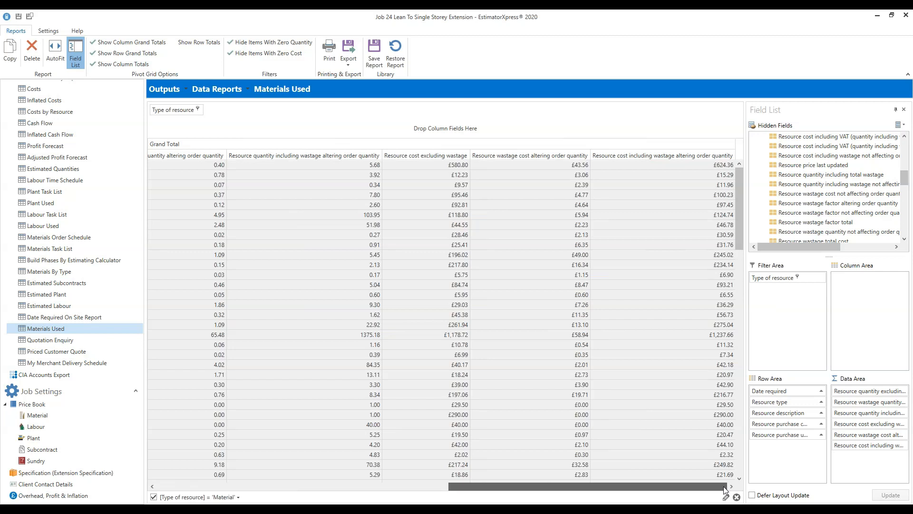
left_click_drag(724, 486, 647, 487)
left_click(340, 487)
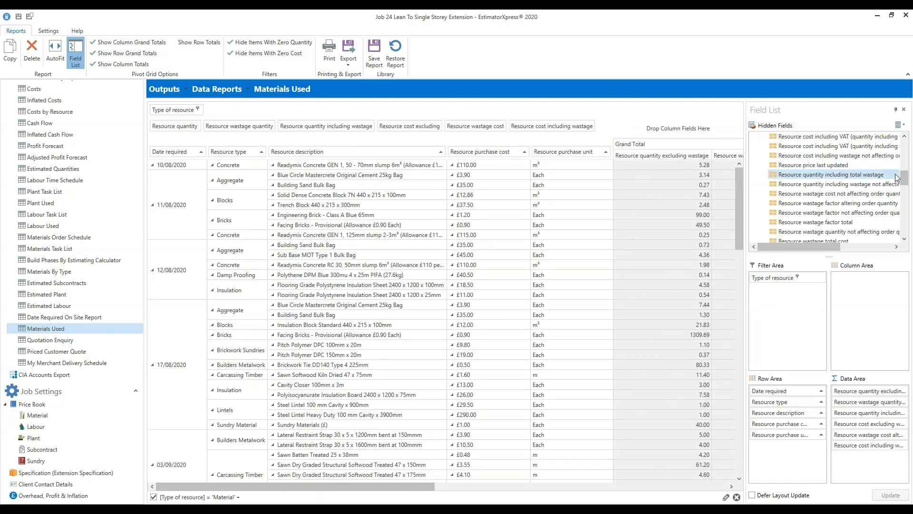
left_click_drag(903, 178, 898, 222)
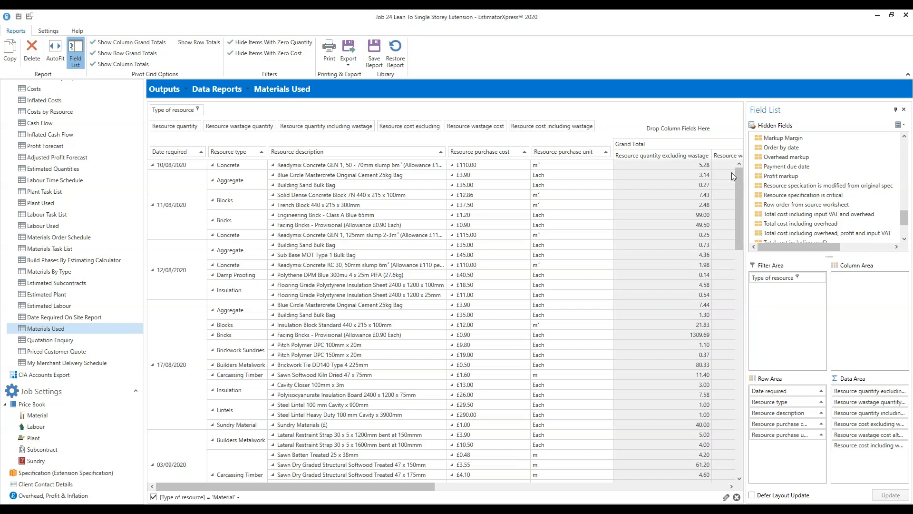
- Put the hidden Total profit field beside each resource description in Materials Used and widen its column
left_click_drag(904, 223, 904, 233)
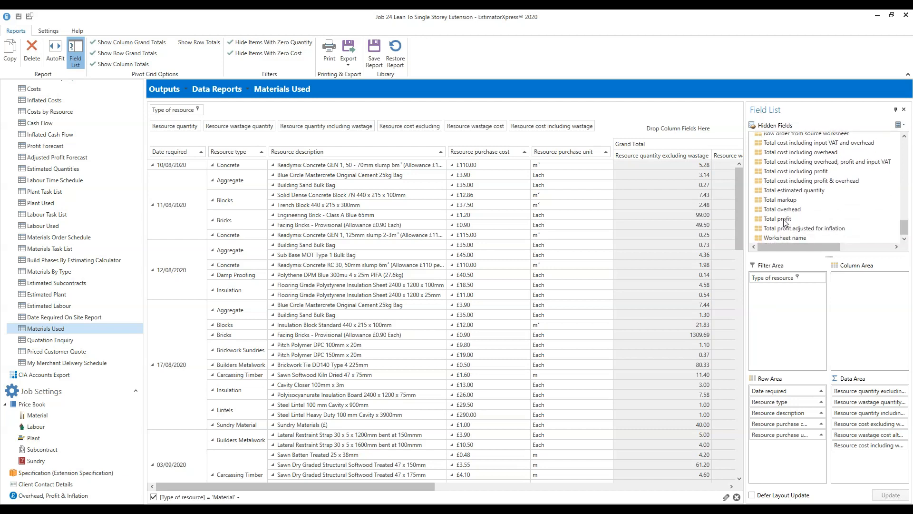
left_click_drag(786, 220, 449, 151)
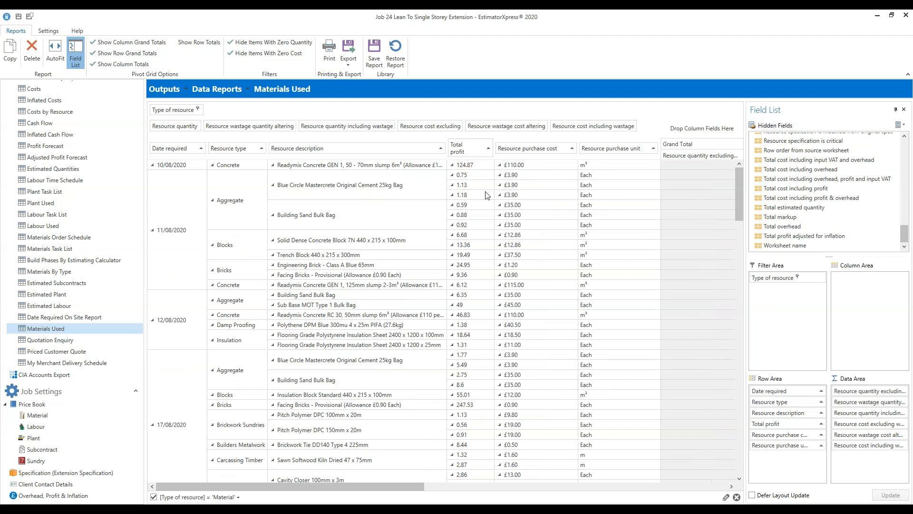
left_click_drag(494, 162, 514, 164)
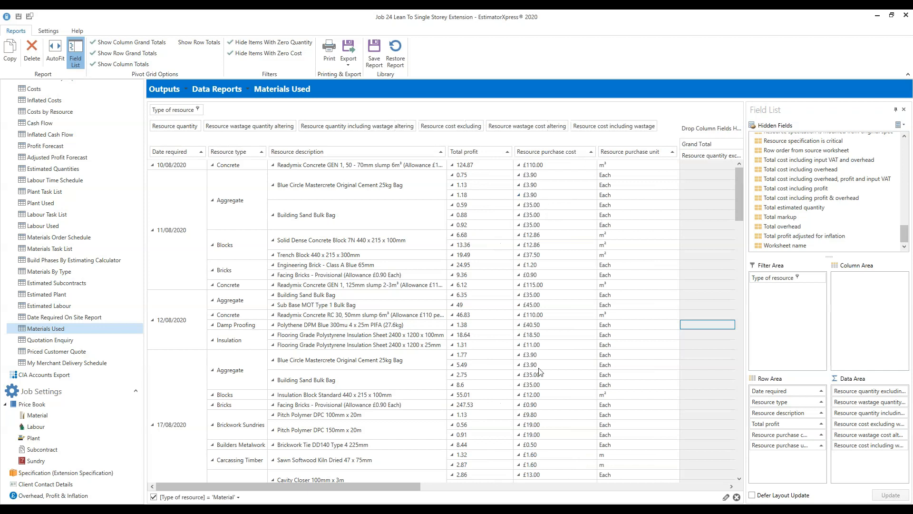
left_click_drag(433, 487, 244, 478)
left_click_drag(905, 239, 905, 229)
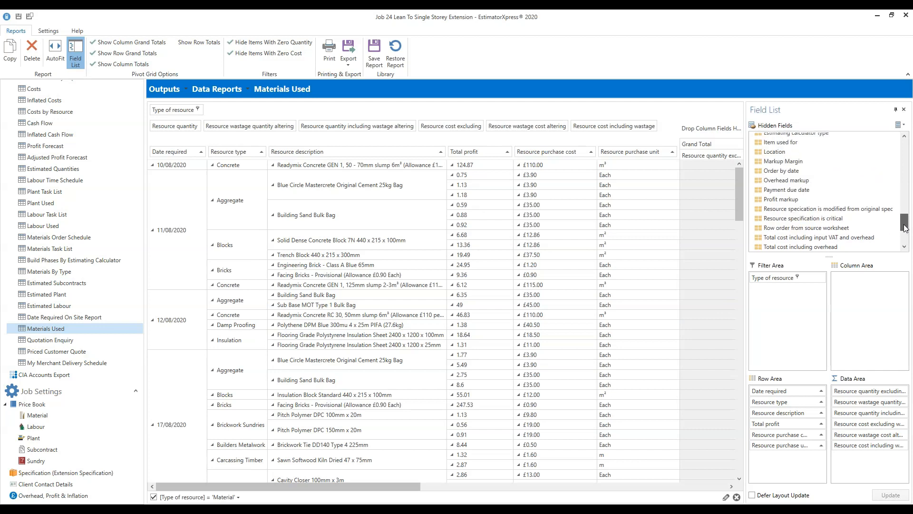
- Place Profit markup next to Total profit, then sort the items by Total profit, highest first
left_click_drag(785, 203, 525, 159)
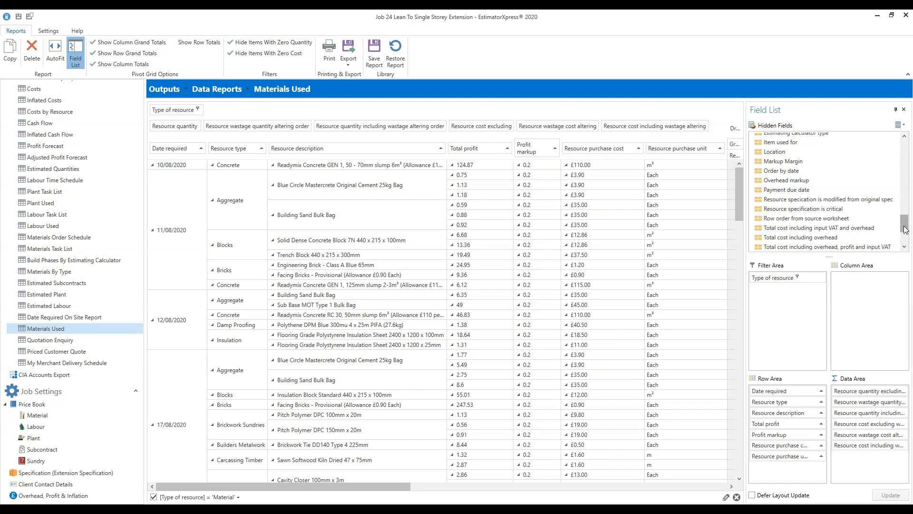
left_click_drag(906, 230, 908, 241)
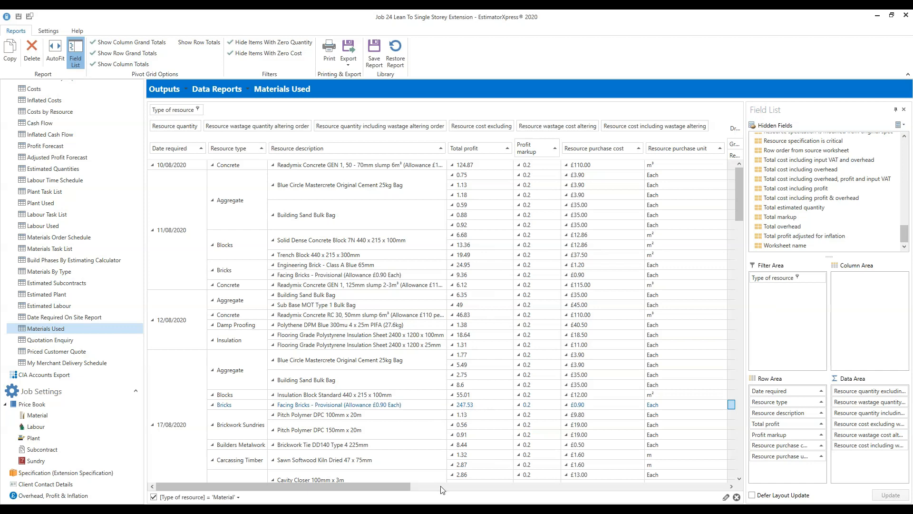
left_click_drag(392, 484, 612, 471)
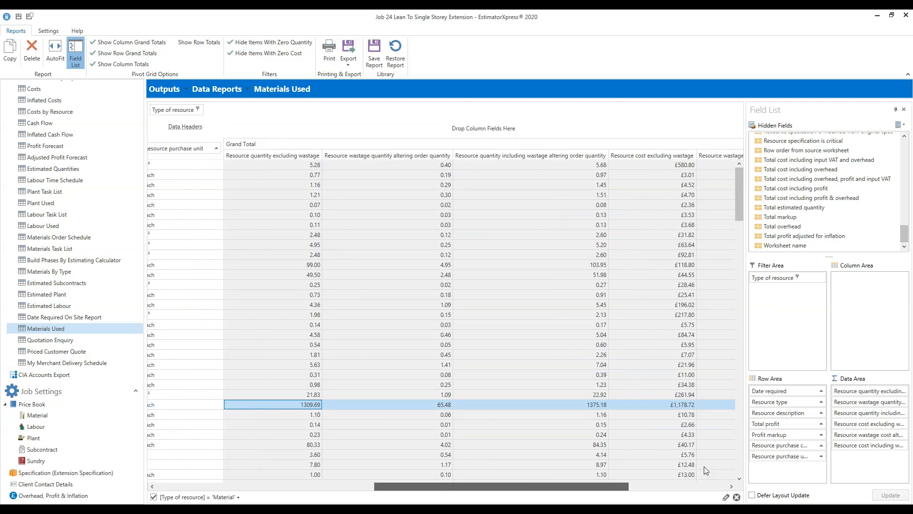
scroll(714, 464, "right", 3)
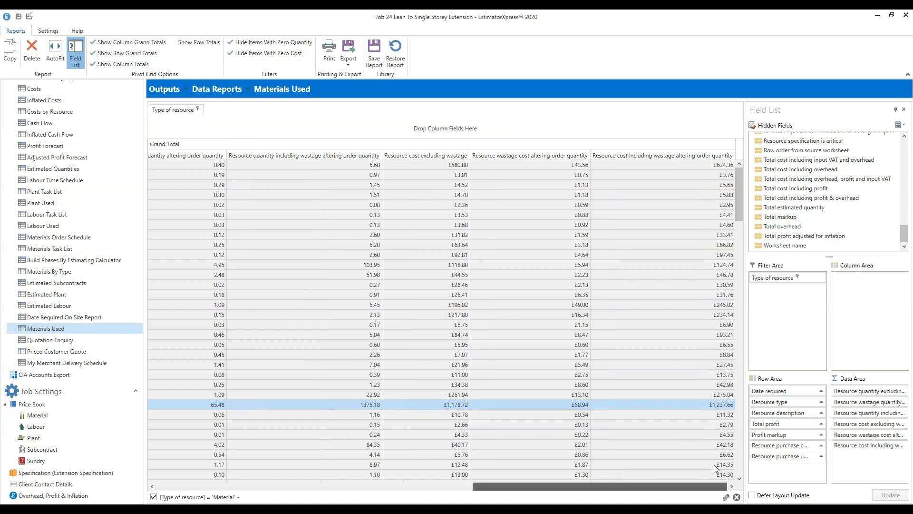
scroll(673, 468, "left", 4)
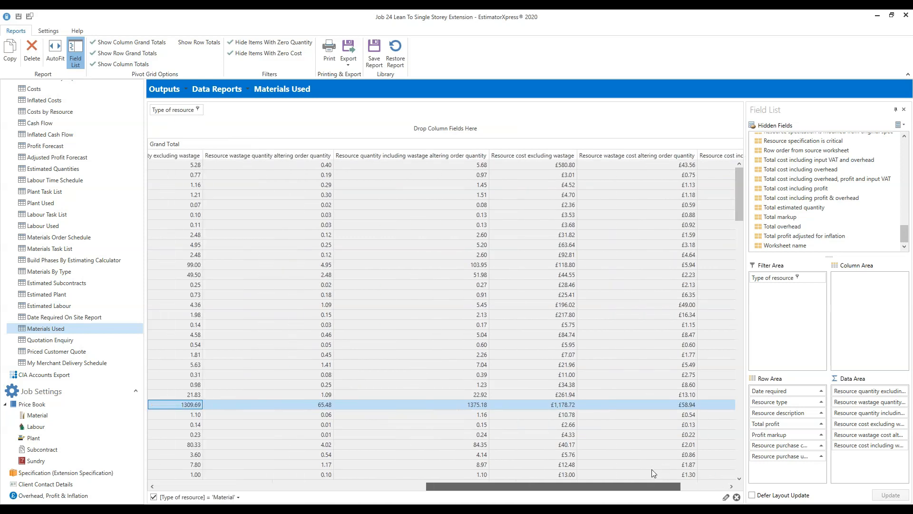
scroll(488, 475, "left", 6)
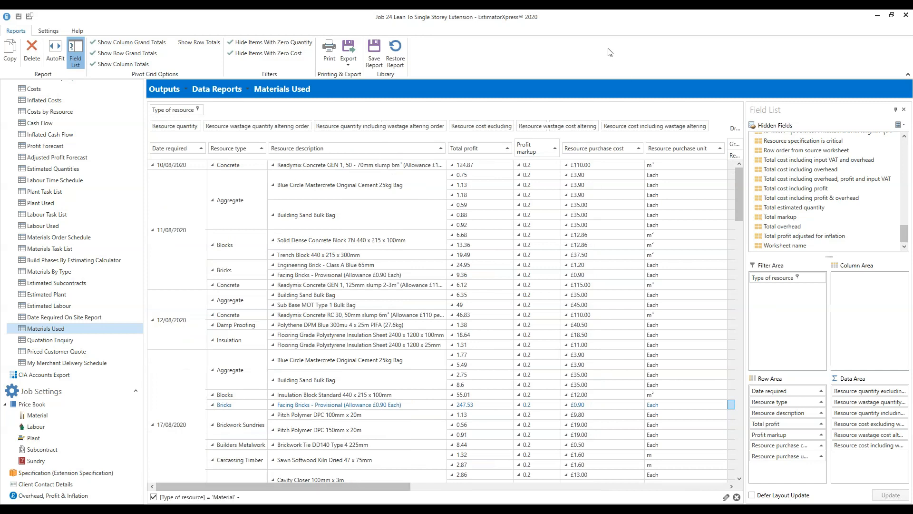
left_click(471, 153)
- Drag the Total profit and Profit markup columns out of the Materials Used grid
left_click_drag(469, 151, 562, 54)
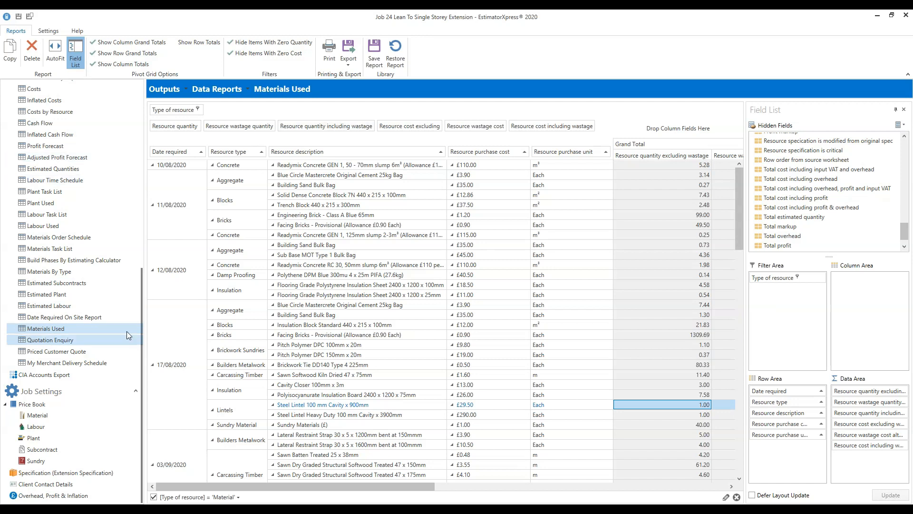
left_click_drag(142, 364, 159, 166)
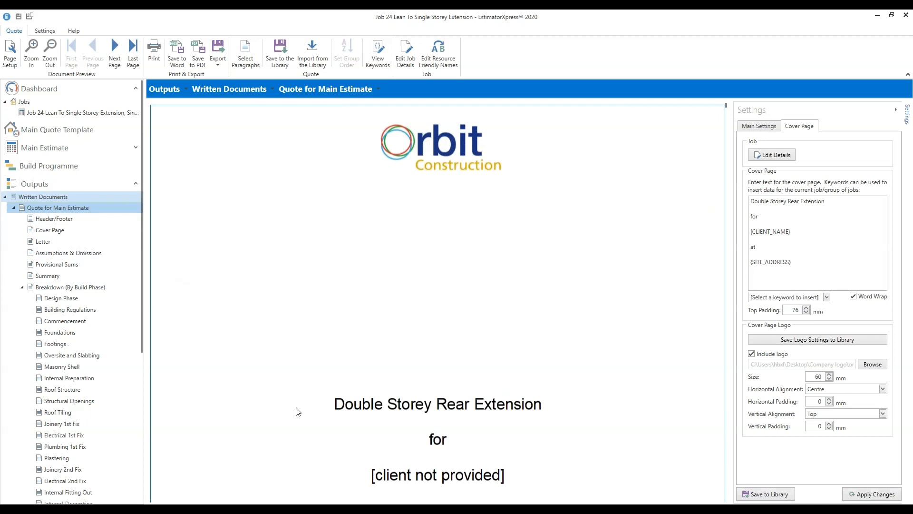
- Untick Include logo in the Cover Page settings and apply the change
scroll(537, 253, "down", 3)
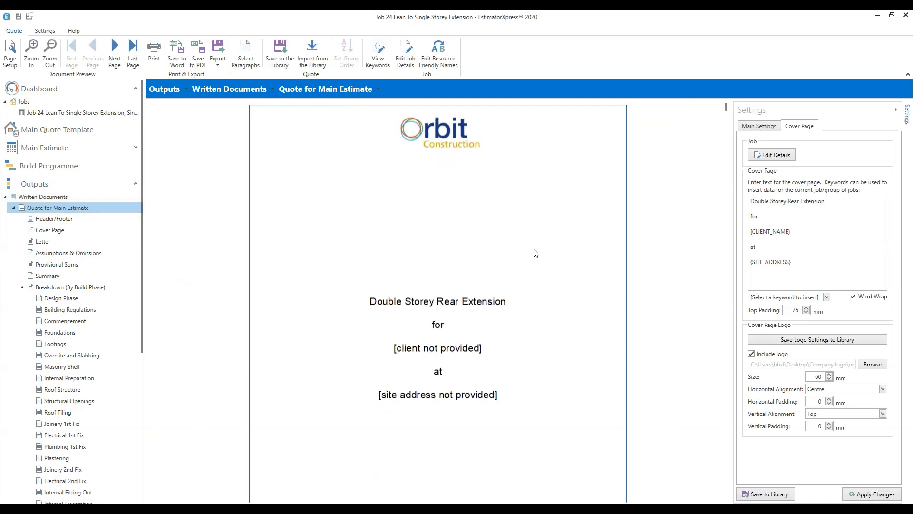
scroll(536, 253, "down", 1)
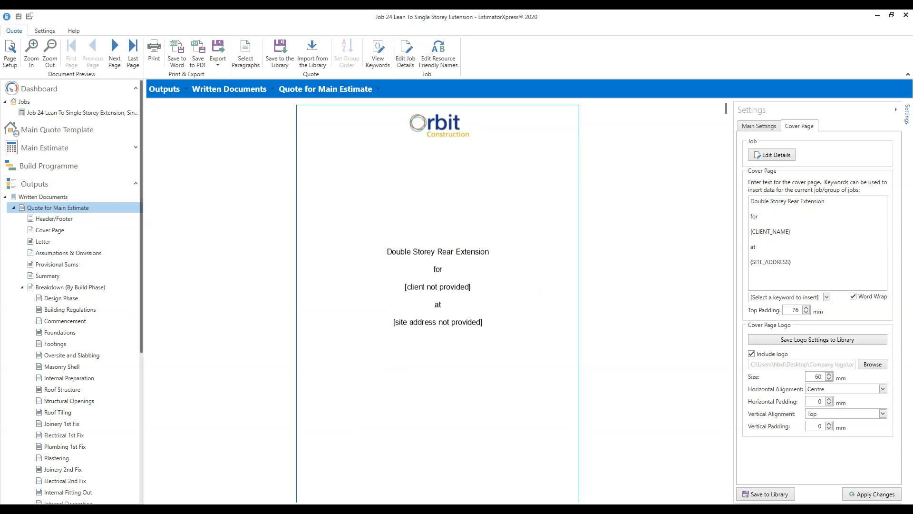
left_click(752, 354)
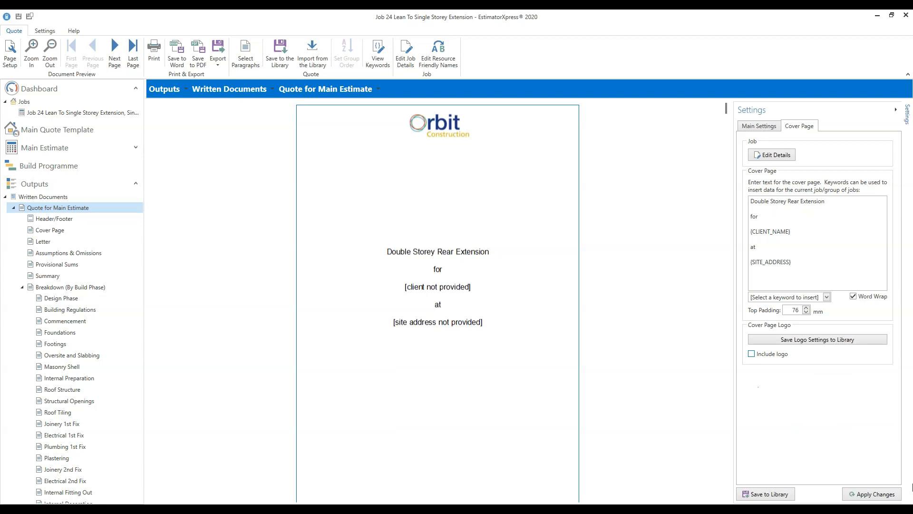
left_click(878, 496)
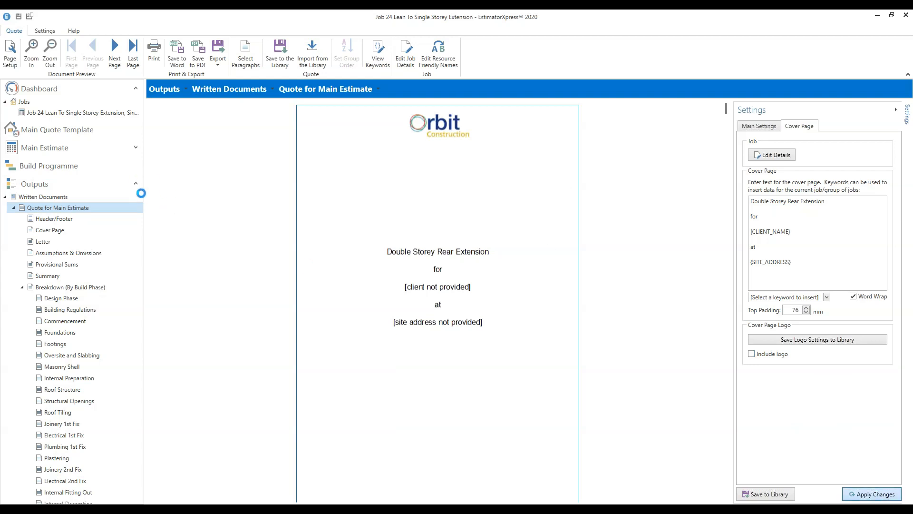
left_click_drag(139, 156, 139, 305)
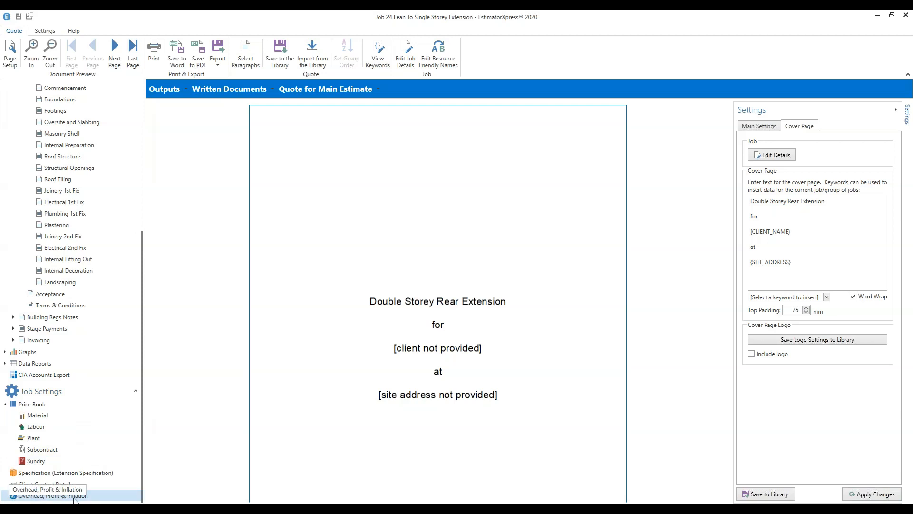
left_click(54, 496)
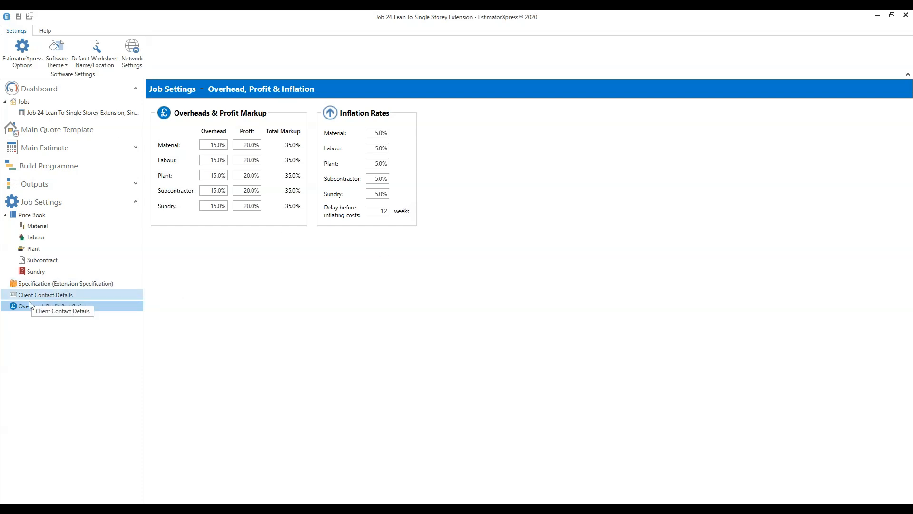
- In Client Contact Details, enter the client's name, street address, town and postcode
left_click(62, 296)
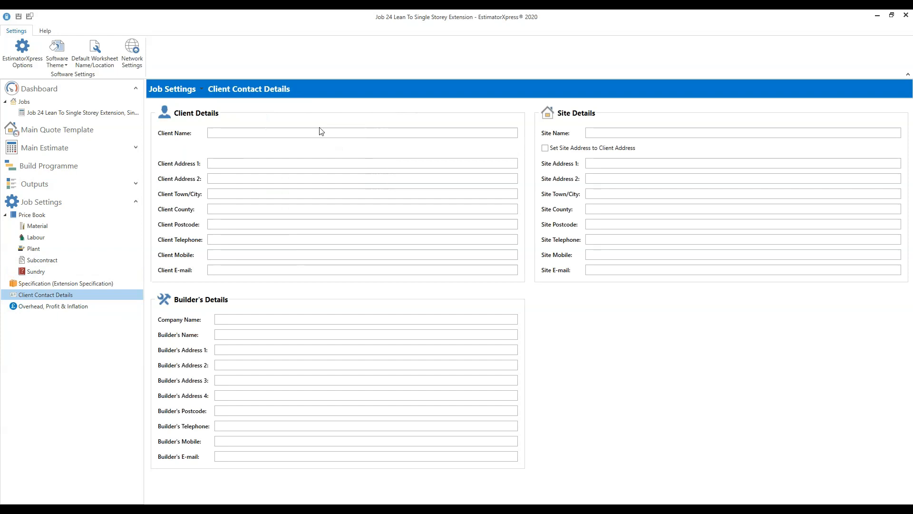
left_click(261, 134)
type("Mr &")
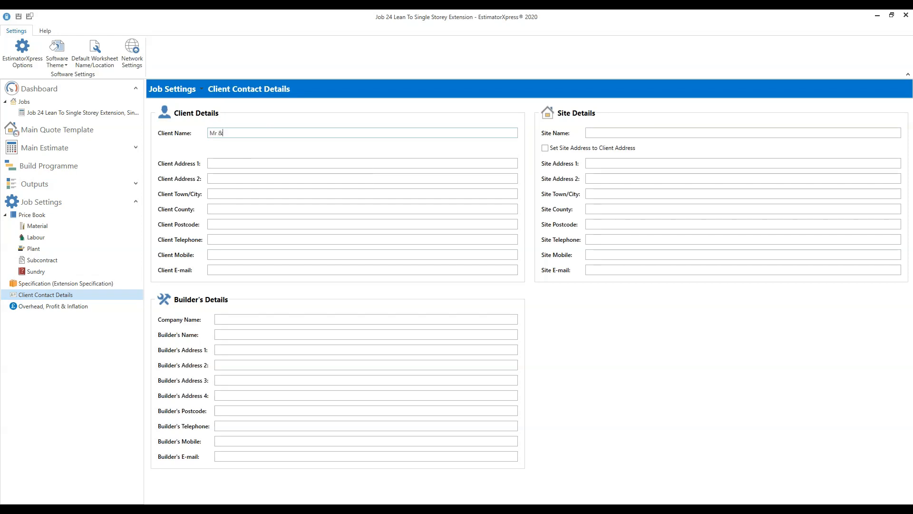
type(" Mrs Smith")
type("Donist")
type("horpe")
left_click(223, 226)
type("DE1 JS9")
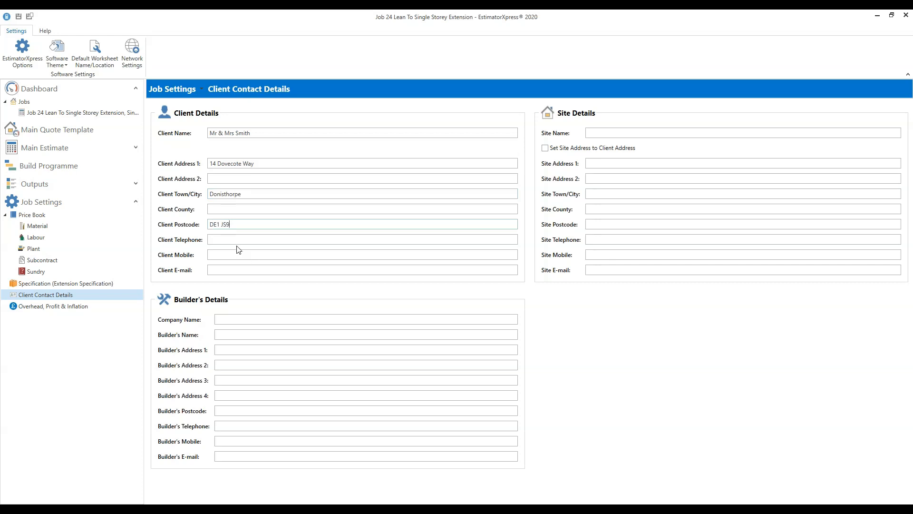
- Add the client's mobile number and set the site address to match the client address
left_click(236, 254)
left_click(234, 239)
left_click(546, 149)
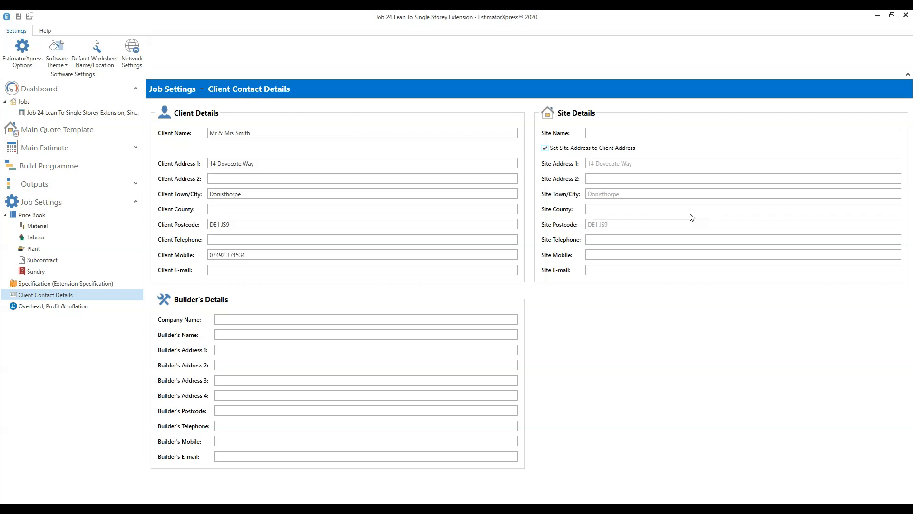
left_click(235, 319)
left_click(136, 185)
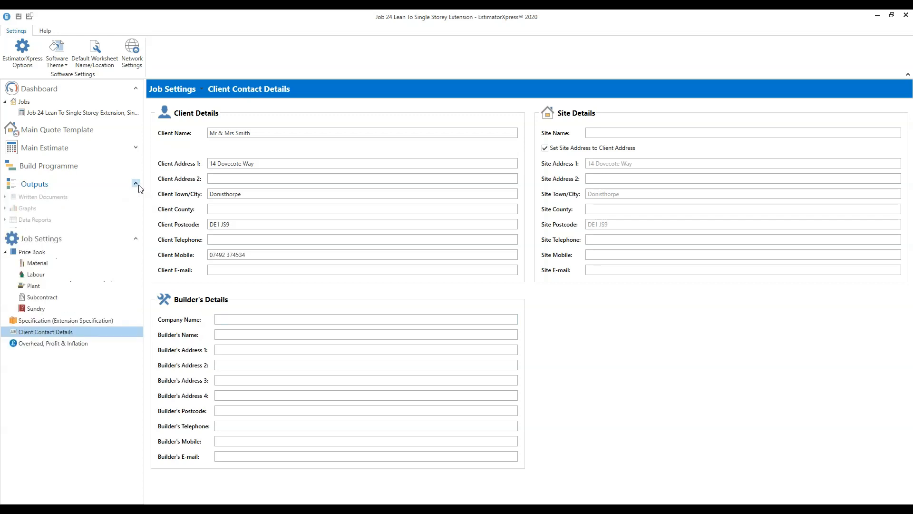
- Open the Quote for Main Estimate preview from Written Documents and scroll through its 33 pages
left_click(5, 197)
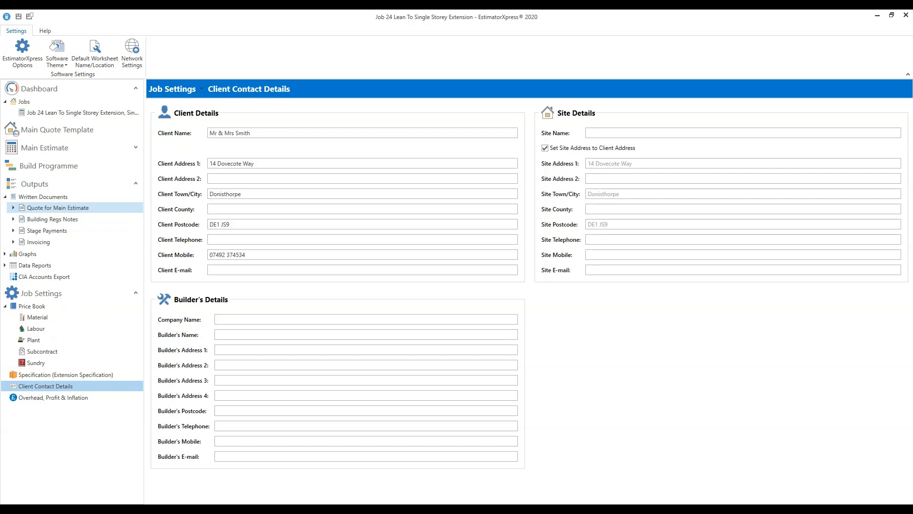
left_click(58, 208)
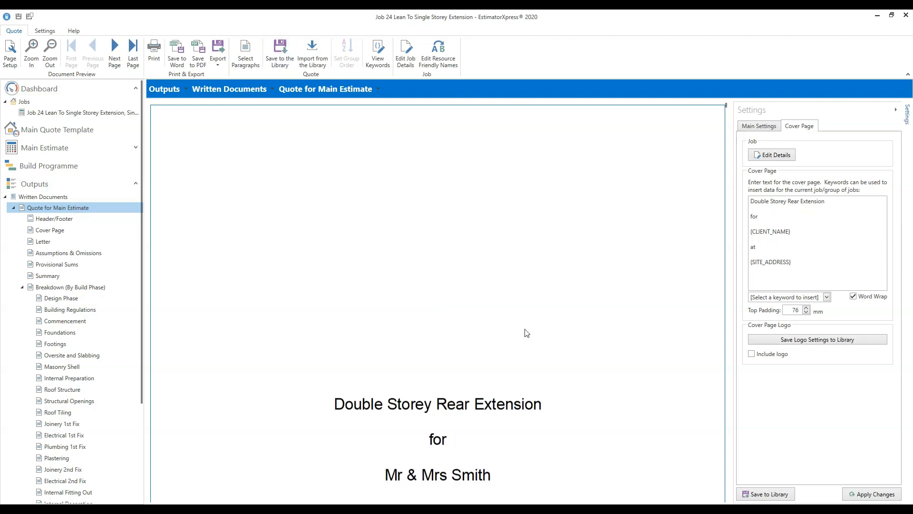
scroll(567, 331, "down", 2)
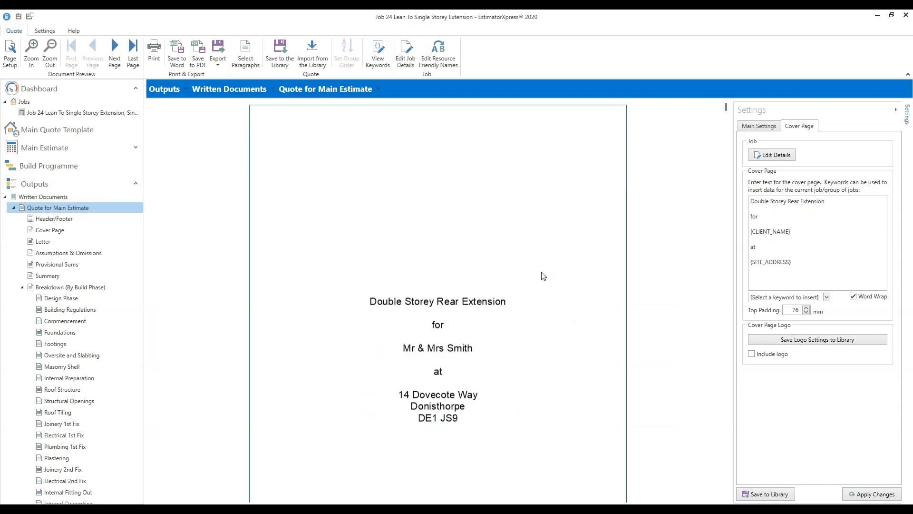
scroll(543, 276, "down", 1)
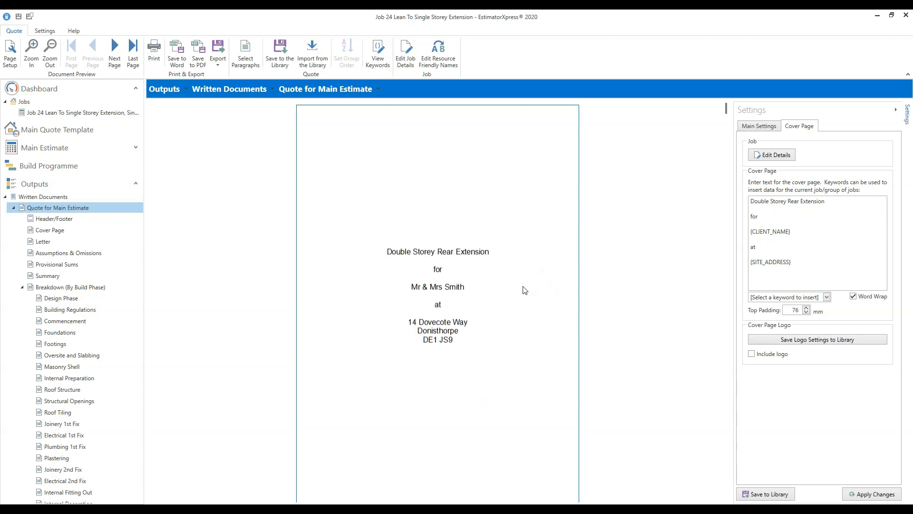
scroll(525, 290, "down", 1)
scroll(525, 290, "down", 1)
scroll(526, 290, "up", 1)
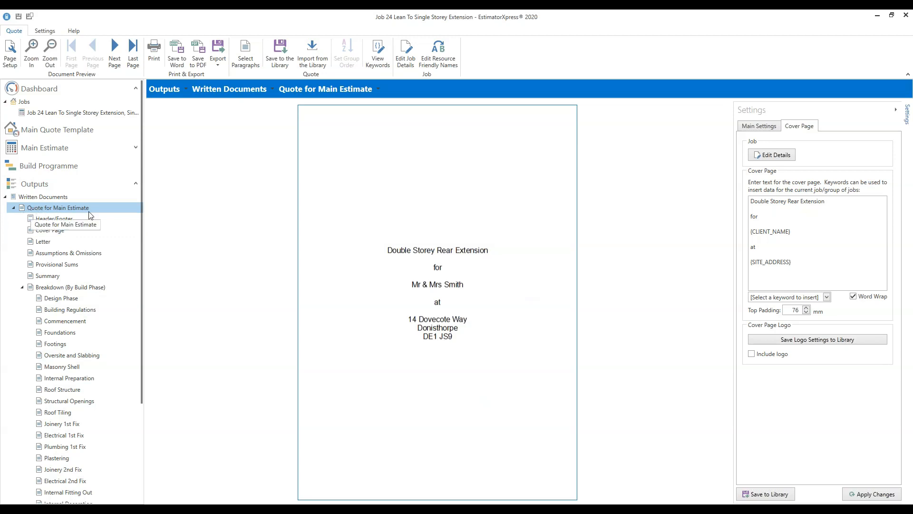
scroll(517, 284, "down", 1)
scroll(518, 285, "down", 6)
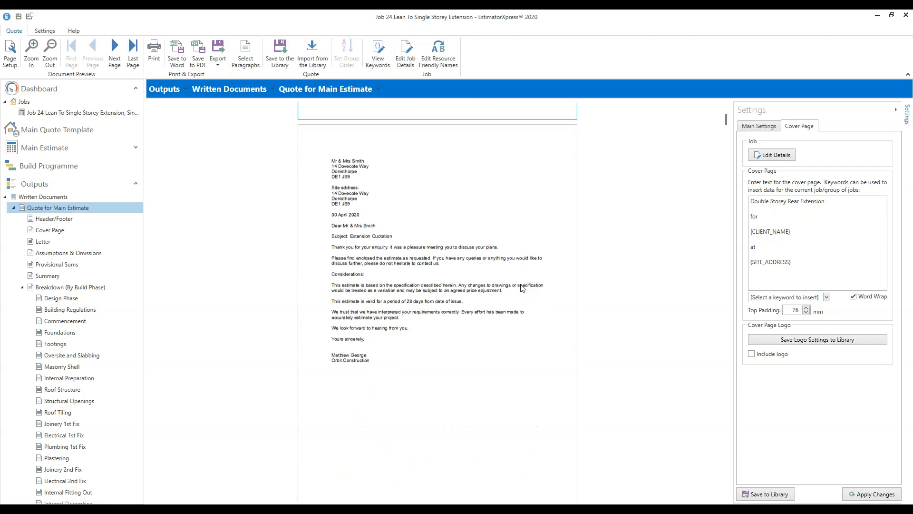
scroll(522, 287, "down", 6)
scroll(529, 290, "down", 7)
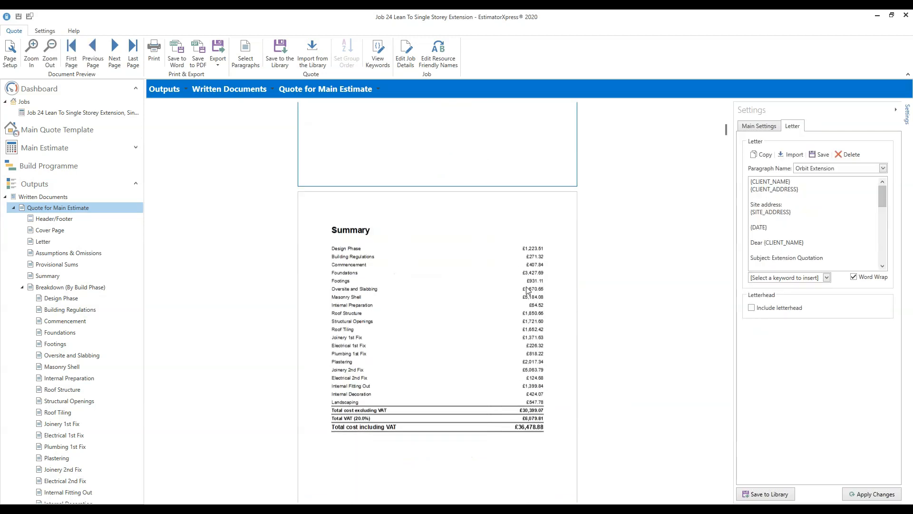
scroll(534, 291, "down", 3)
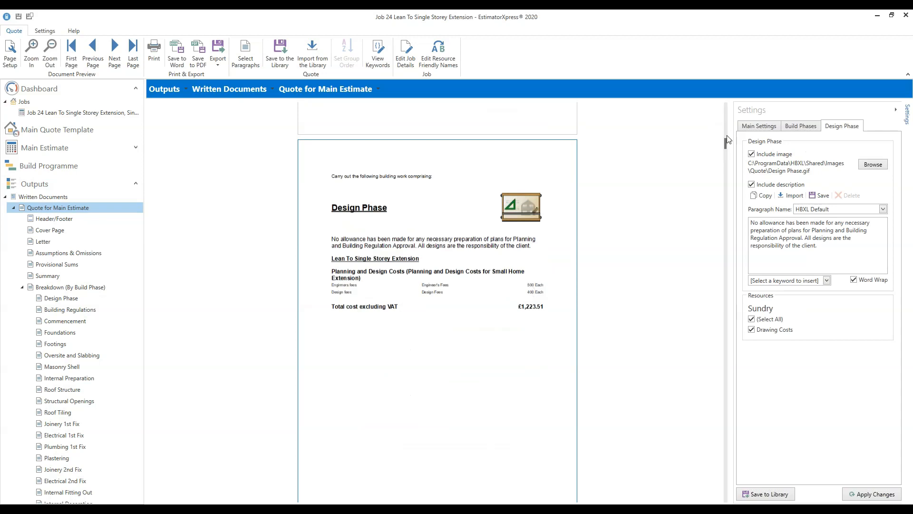
scroll(723, 120, "up", 1)
left_click_drag(723, 118, 723, 104)
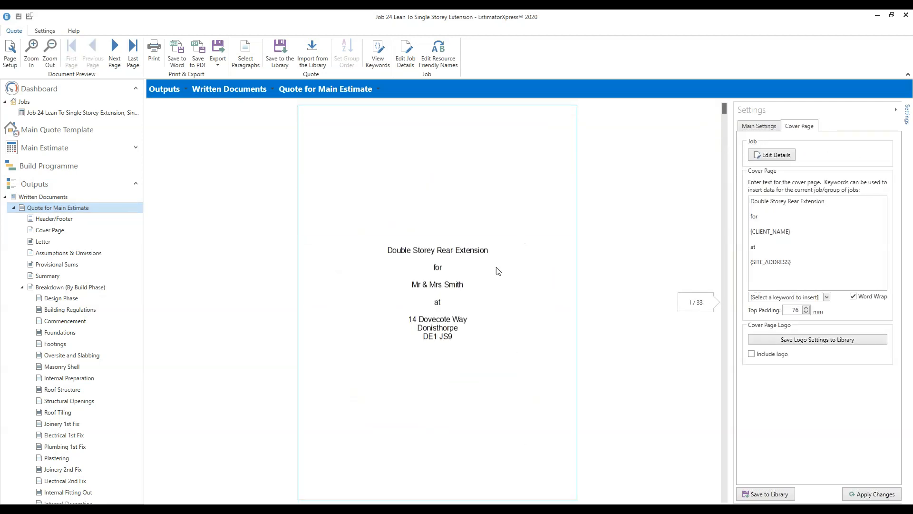
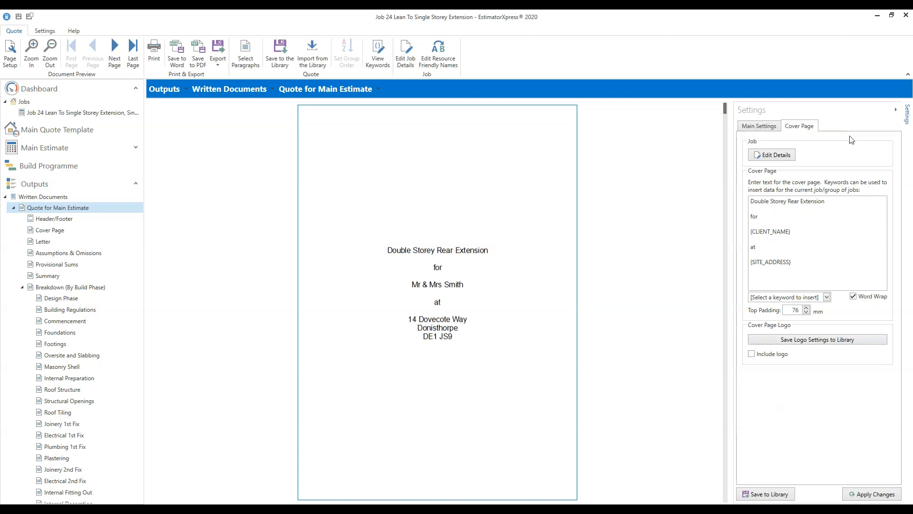
- Switch the Quote for Main Estimate settings panel to its Main Settings tab
left_click(769, 127)
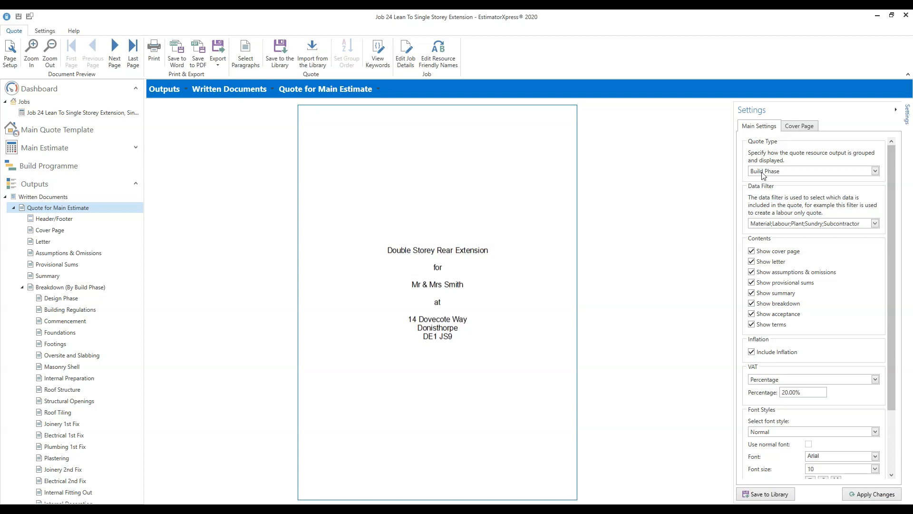
- List the Quote Type options: Build Phase, Estimating Calculator and Location
left_click(875, 172)
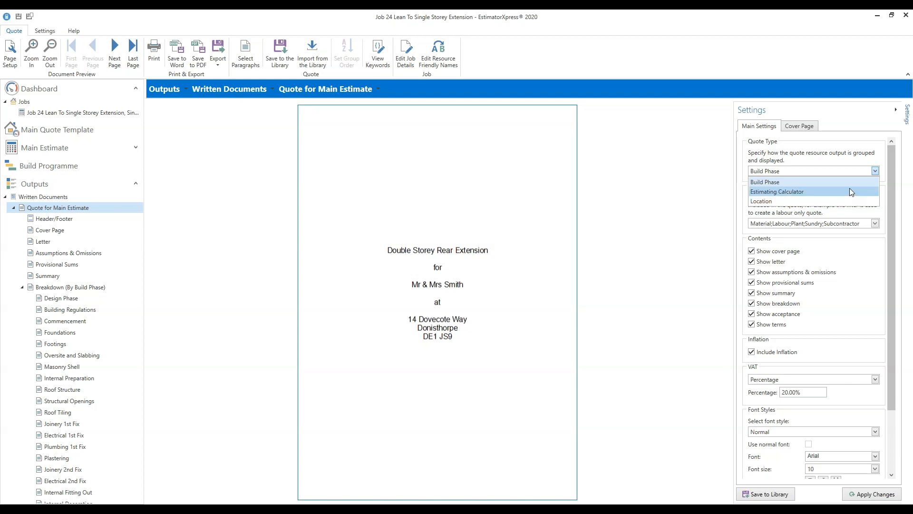
- Keep Build Phase as the quote type and open the Data Filter cost-type checklist
left_click(850, 186)
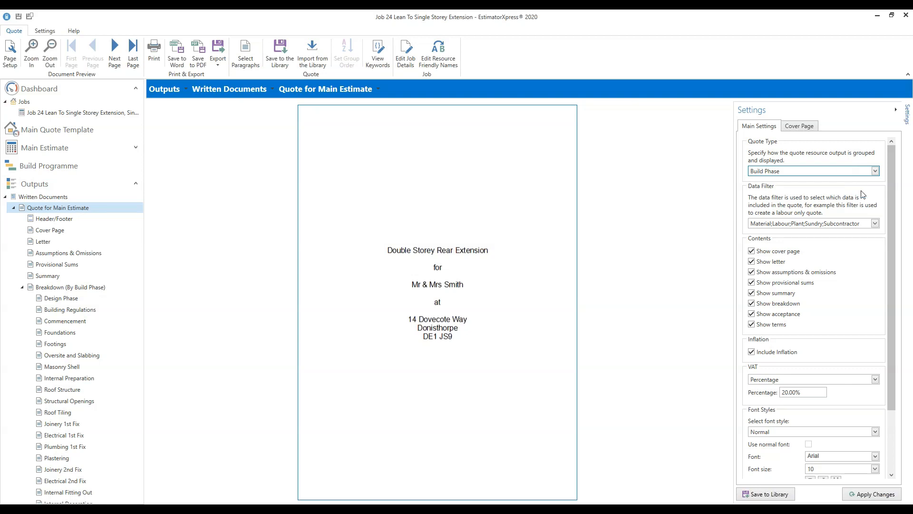
left_click(874, 228)
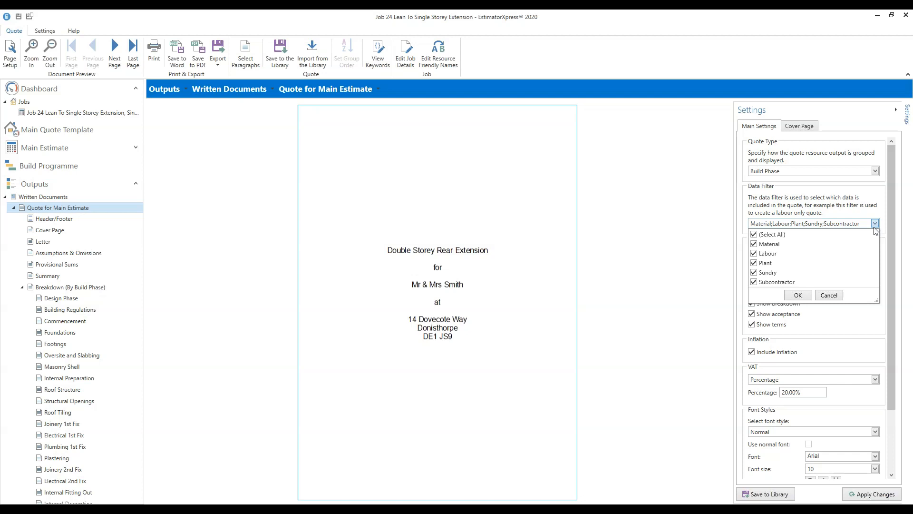
- Reset the data filter so Labour, Material, Plant, Sundry and Subcontractor are all included
left_click(755, 234)
left_click(754, 253)
left_click(760, 235)
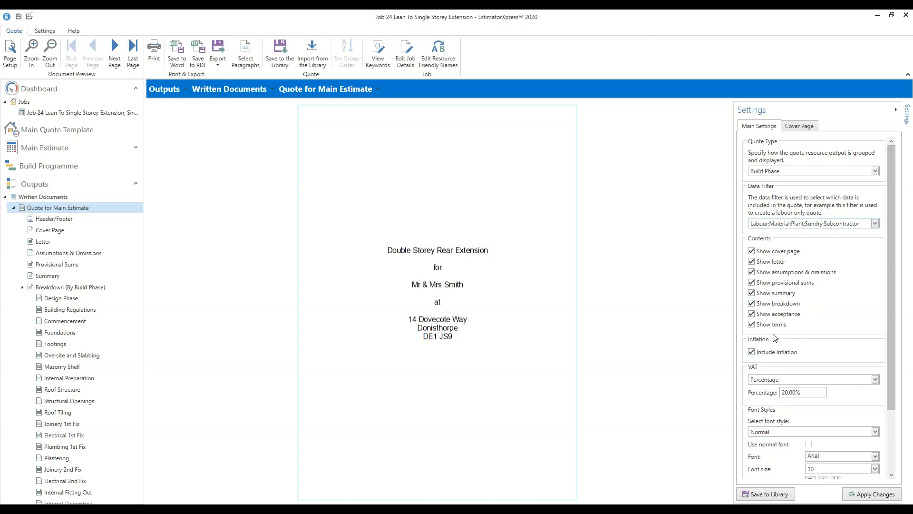
left_click_drag(892, 330, 887, 404)
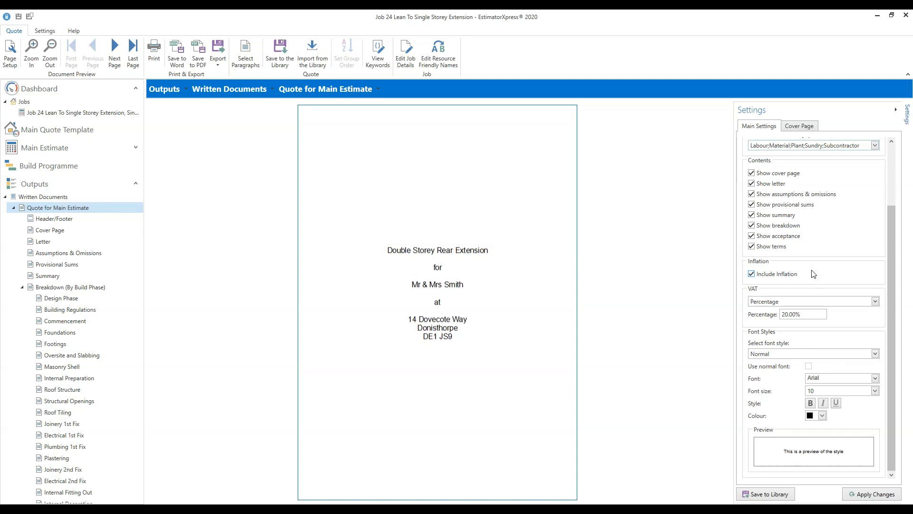
left_click(751, 274)
left_click(752, 274)
left_click(875, 302)
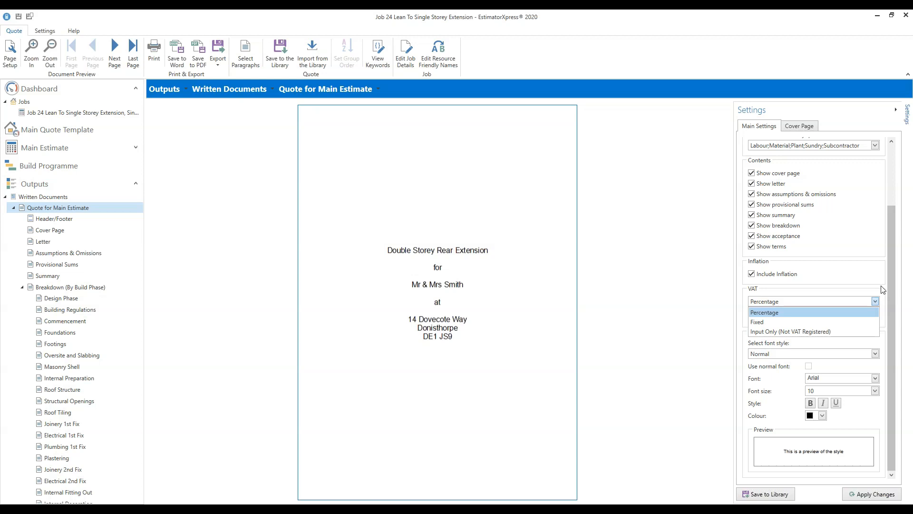
left_click(881, 286)
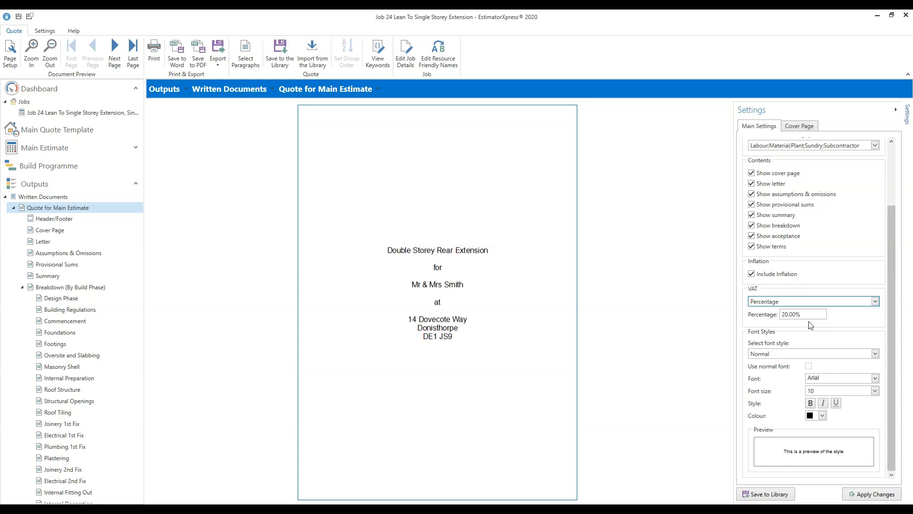
left_click(795, 314)
left_click(875, 301)
left_click(851, 331)
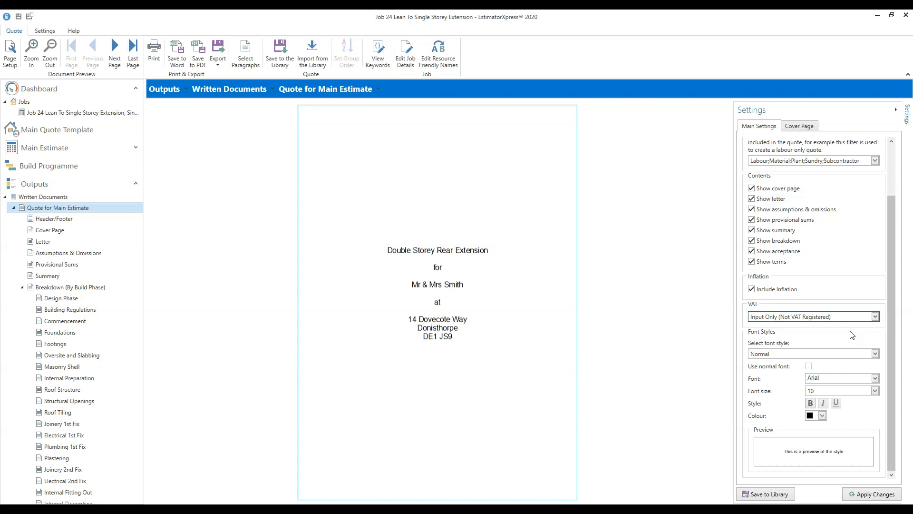
left_click(874, 317)
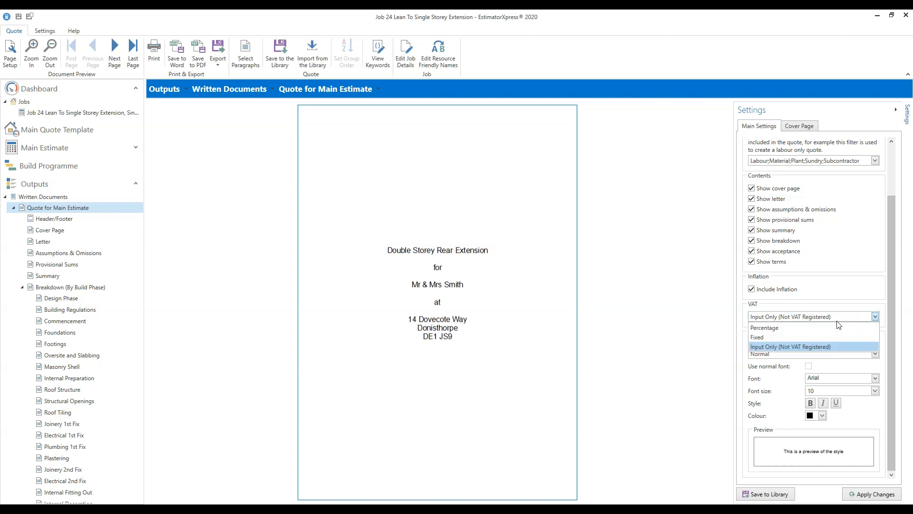
left_click(770, 333)
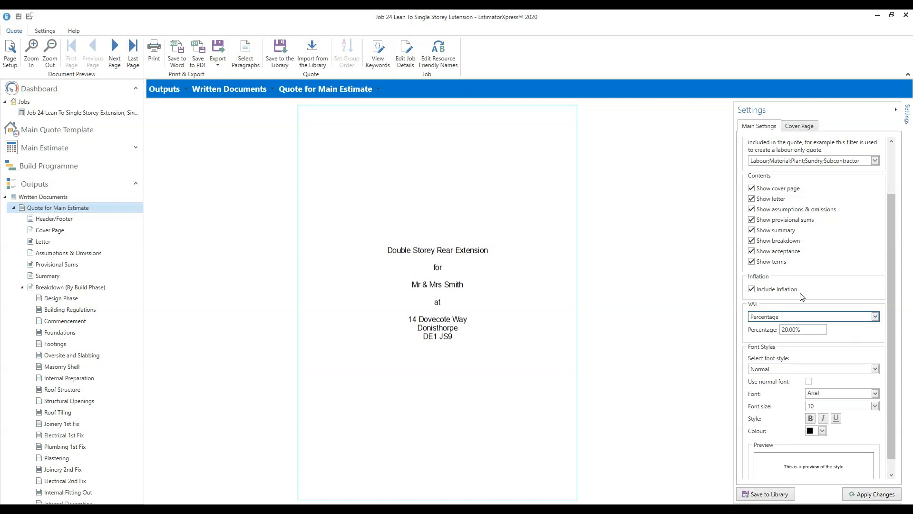
left_click_drag(892, 350, 889, 401)
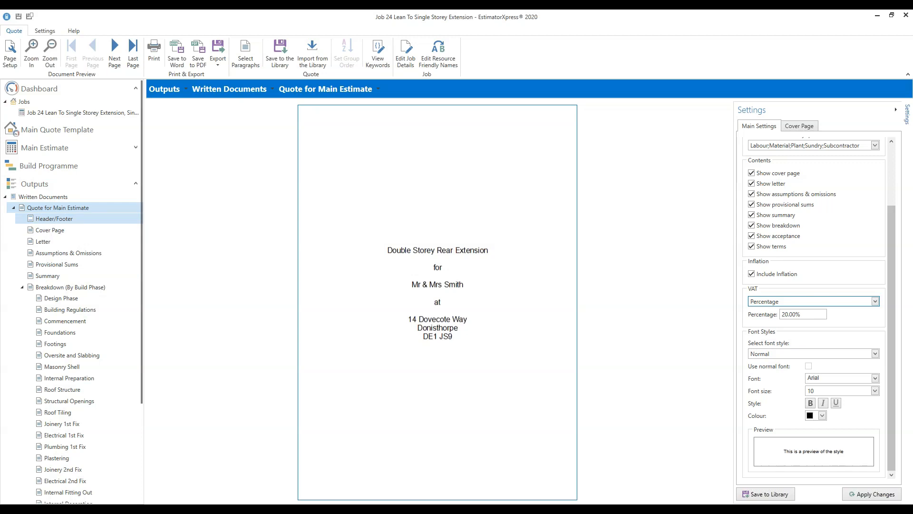
left_click(54, 219)
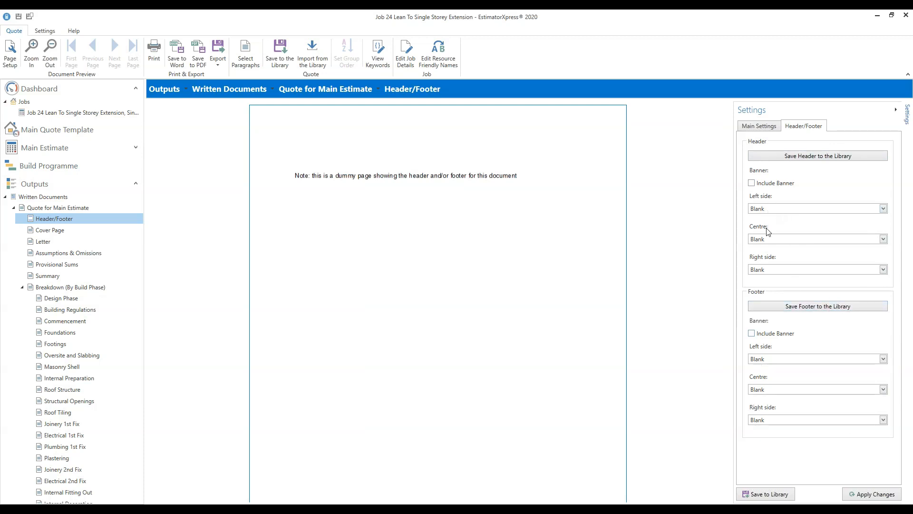
- Set the header's left side to Company Details with name, phone number and email, and apply
left_click(883, 210)
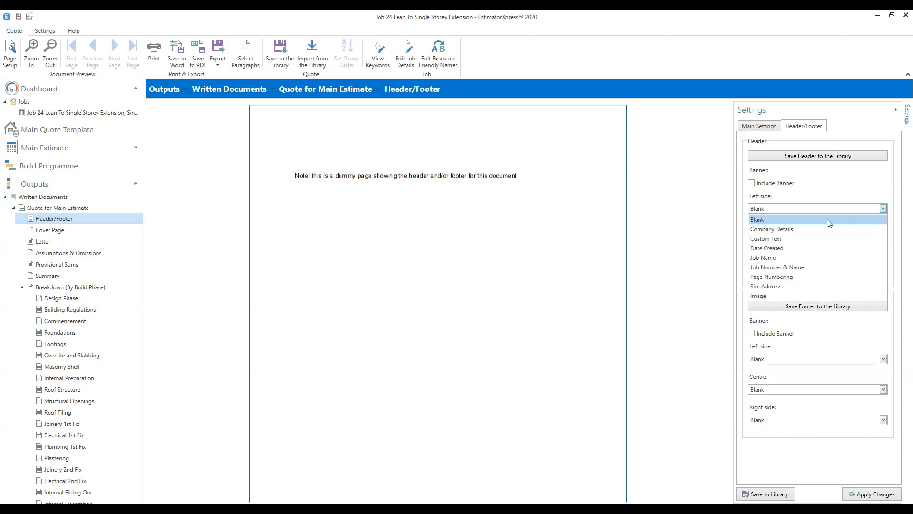
left_click(792, 229)
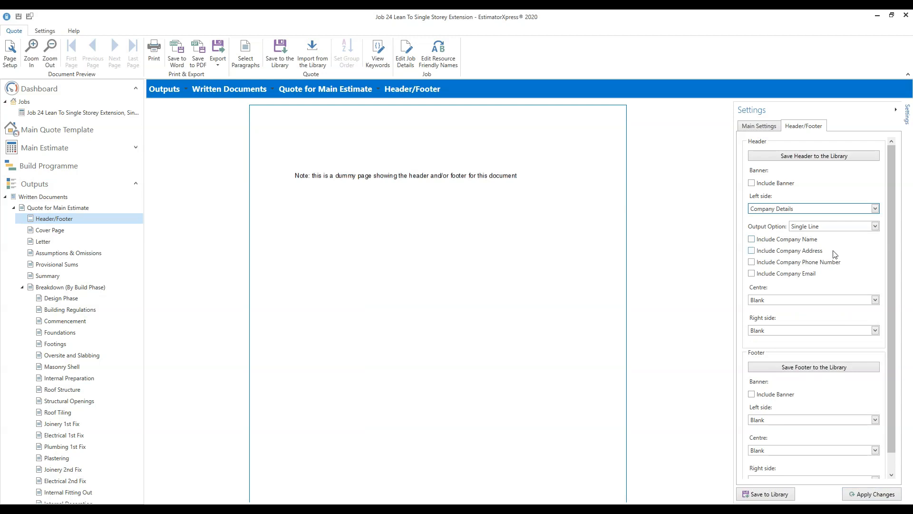
left_click(752, 240)
left_click(752, 262)
left_click(752, 274)
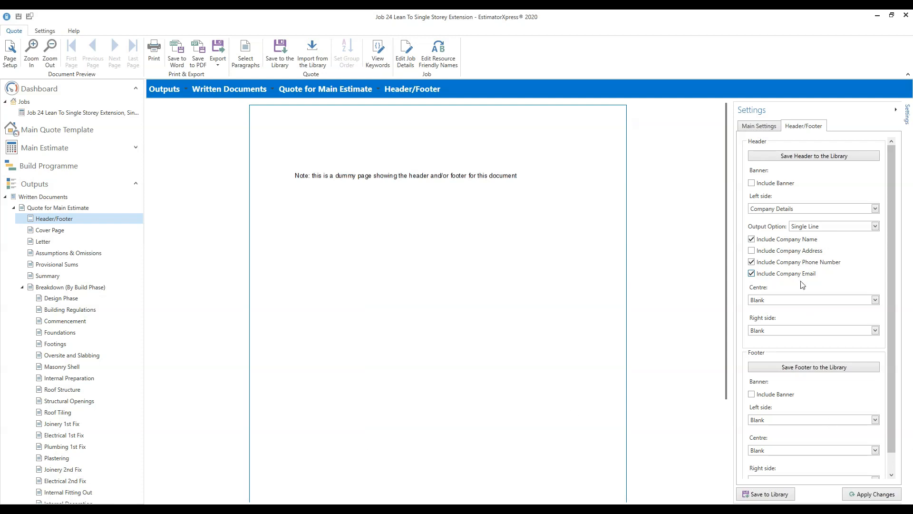
left_click(875, 495)
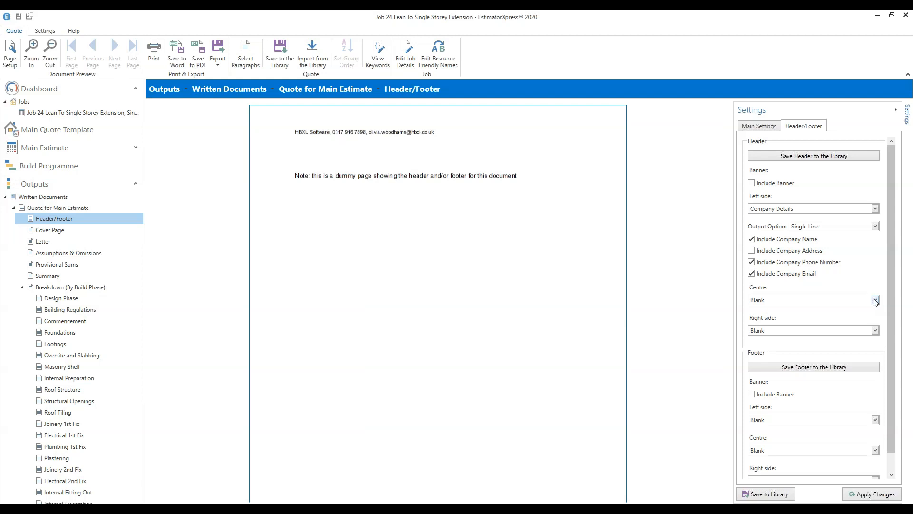
- Leave the header centre blank and show Date Created on the header's right side
left_click(875, 299)
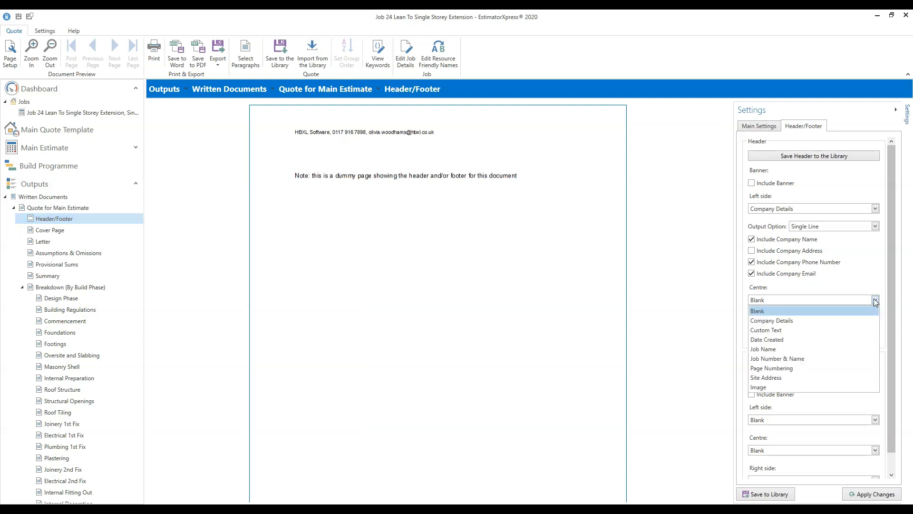
left_click(701, 285)
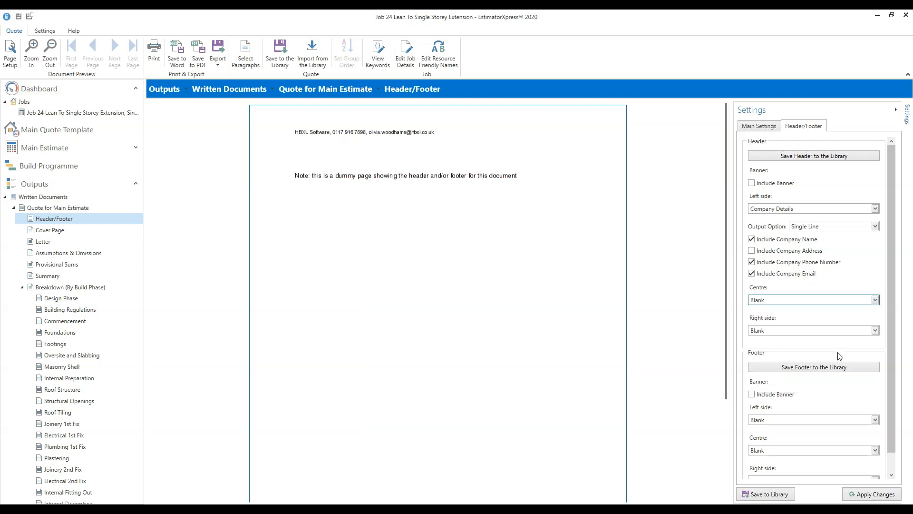
left_click(875, 300)
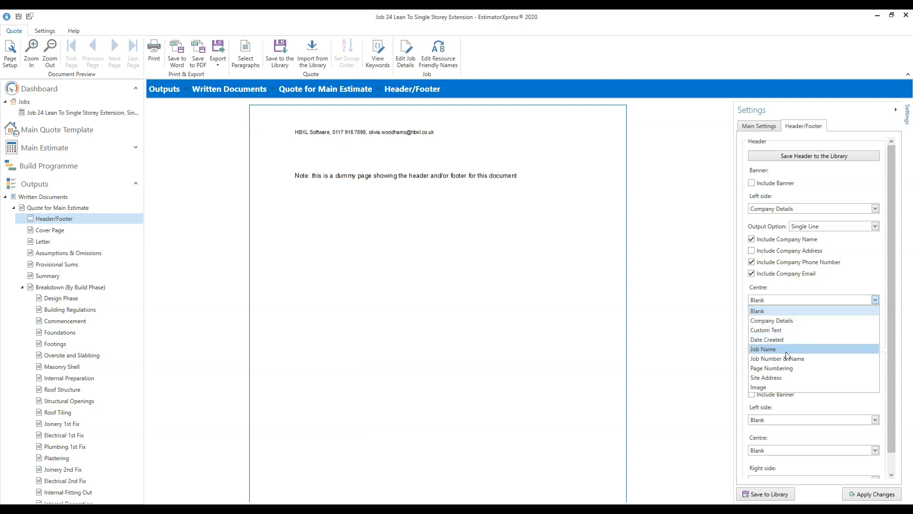
left_click(834, 282)
left_click(852, 333)
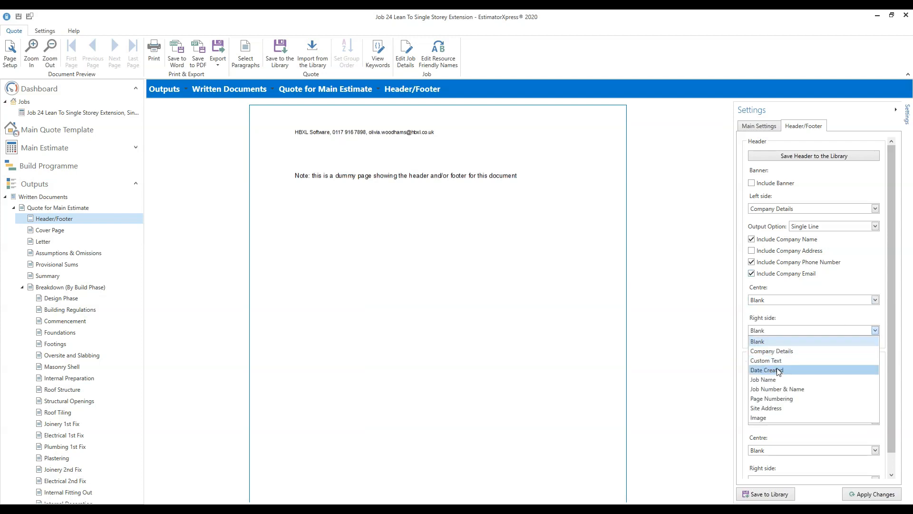
left_click(825, 369)
left_click(881, 496)
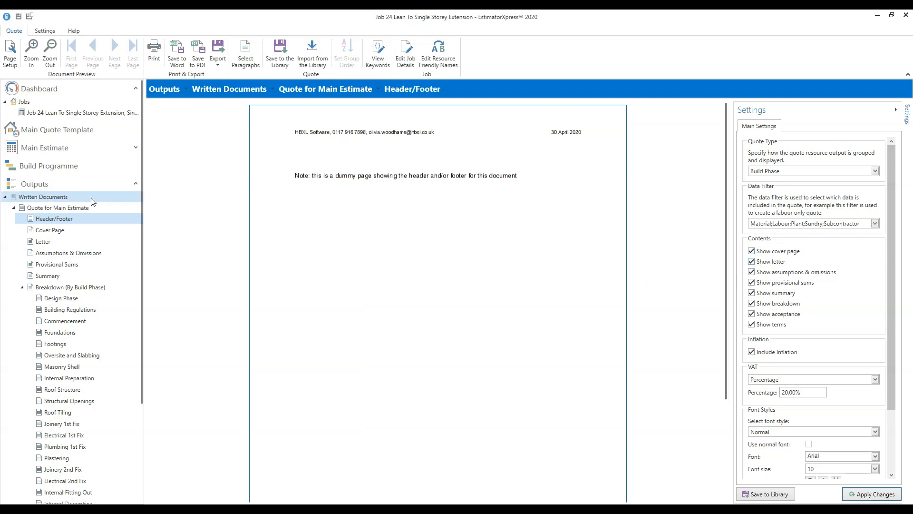
- Open the Cover Page settings under Quote for Main Estimate and look over its text options
left_click(48, 232)
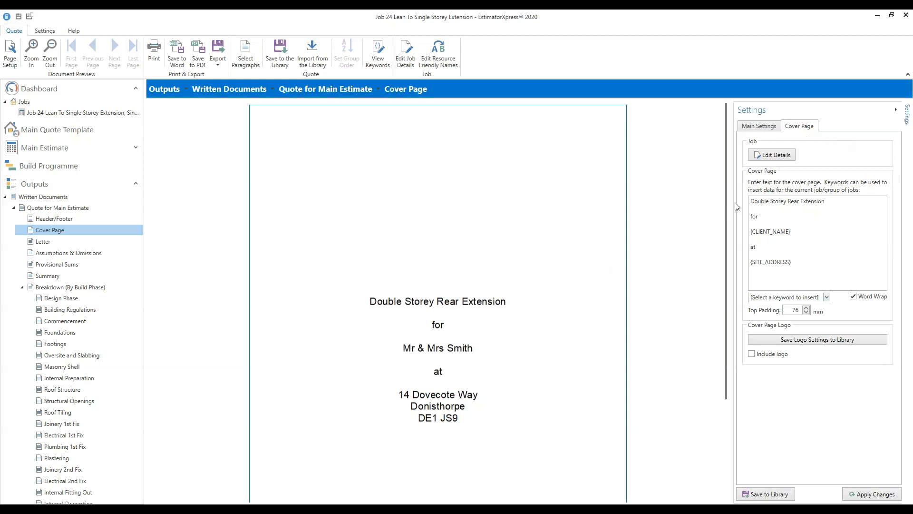
scroll(712, 266, "down", 3)
scroll(713, 248, "up", 2)
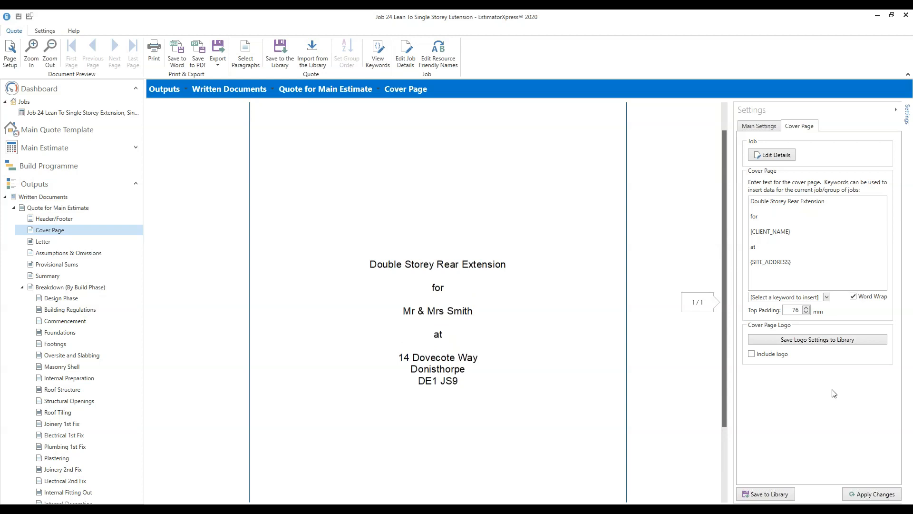
- Add orbit_logo.jpg as the cover page logo
left_click(752, 355)
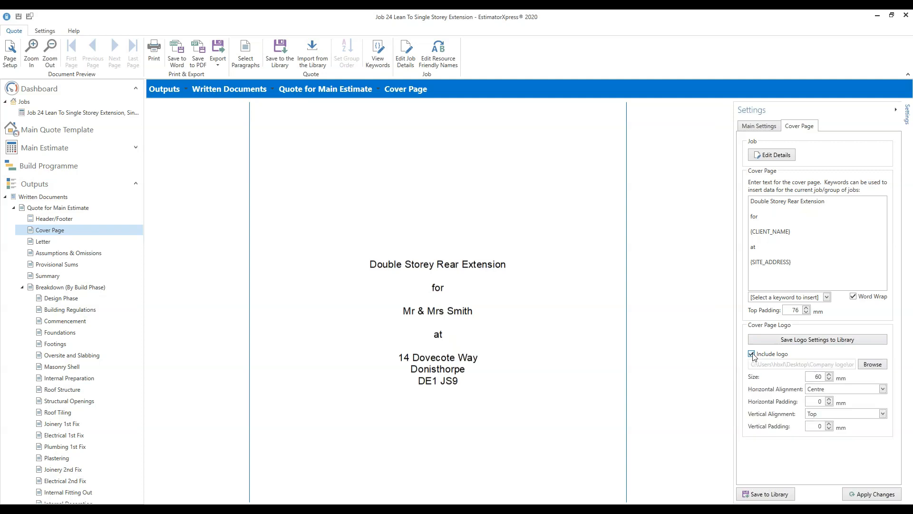
left_click(875, 364)
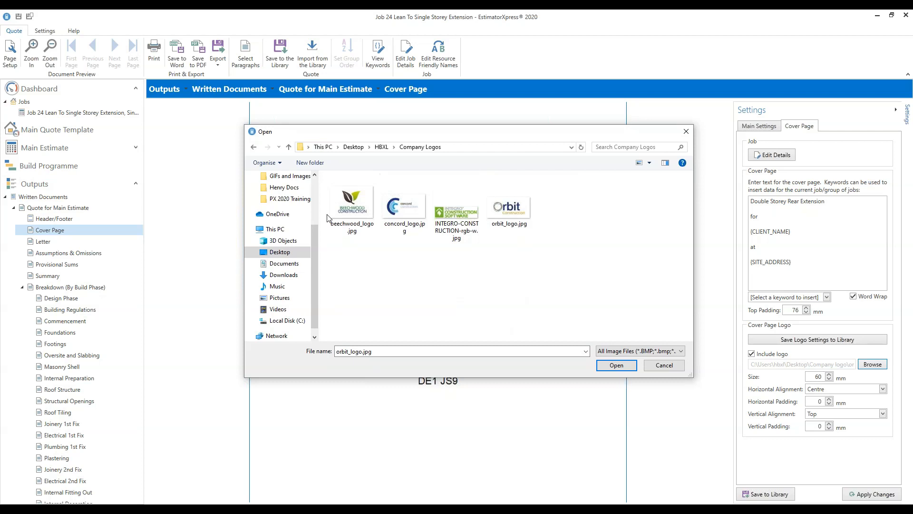
left_click(512, 222)
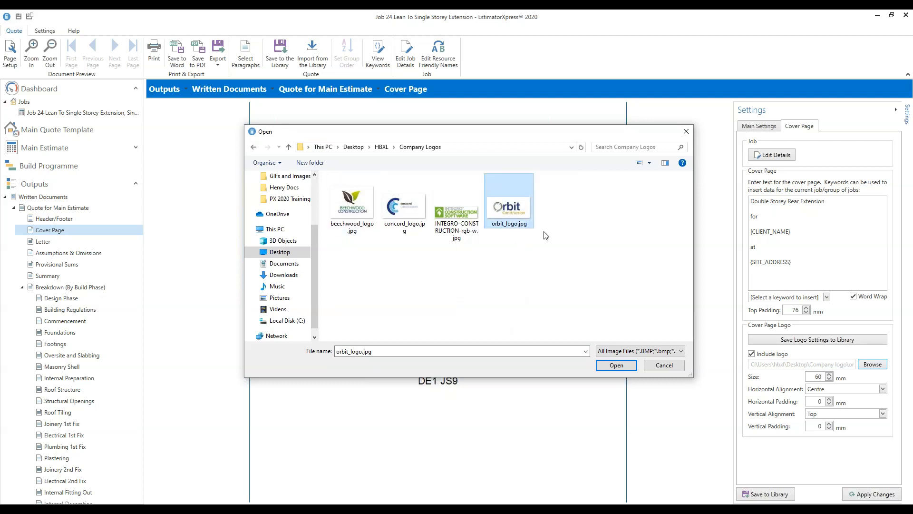
left_click(614, 365)
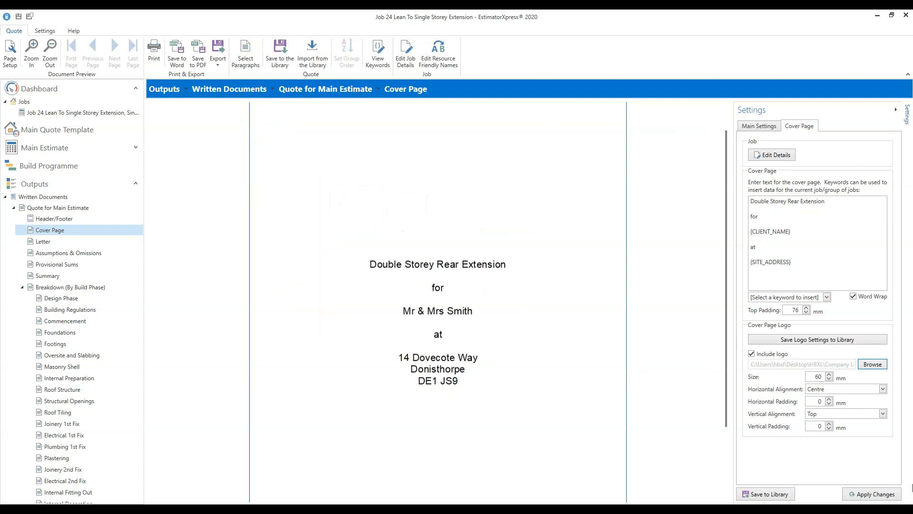
left_click_drag(727, 363, 729, 446)
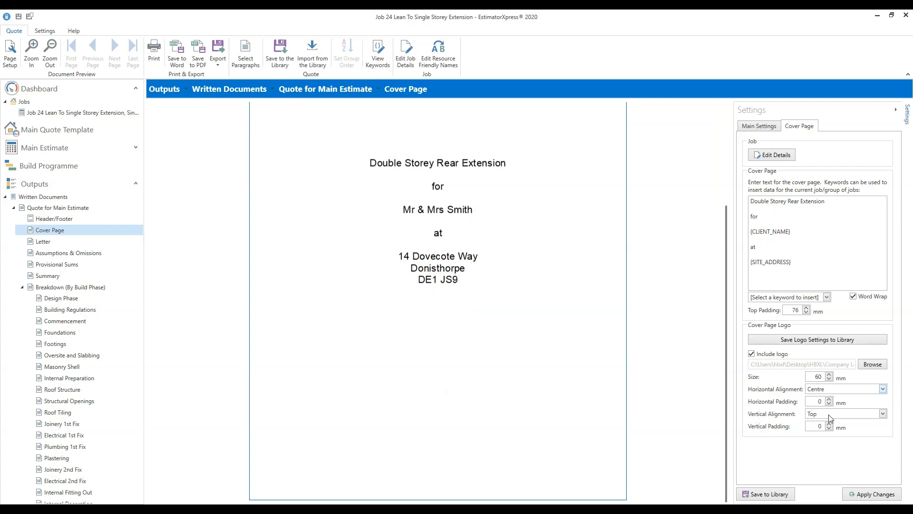
- Anchor the logo to the bottom of the page with 30 mm vertical padding
left_click(884, 413)
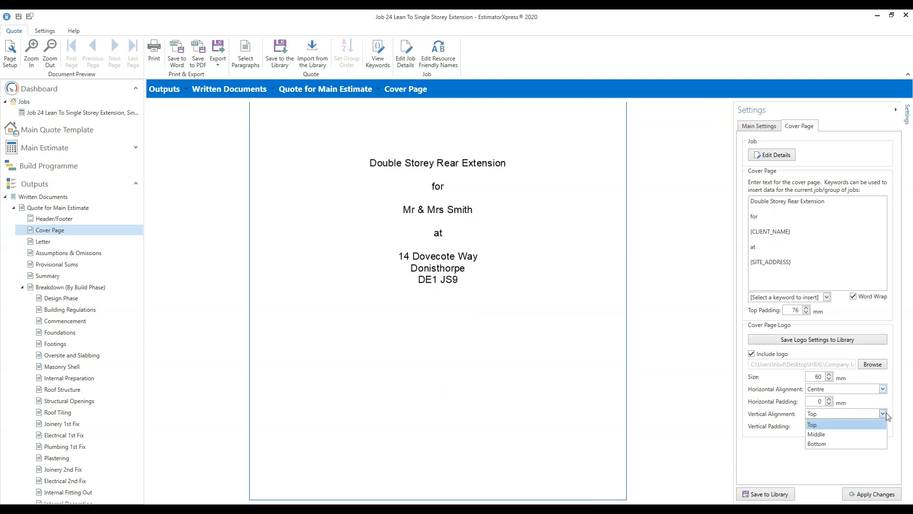
left_click(832, 443)
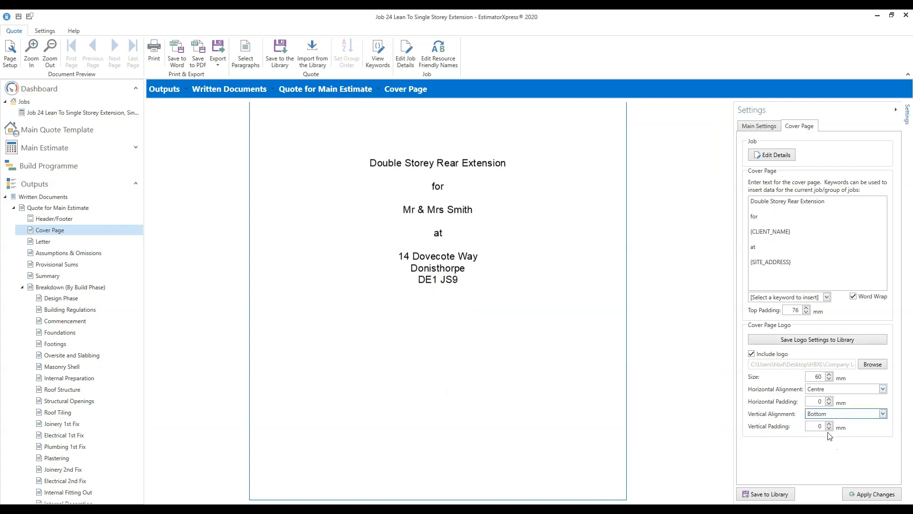
left_click(877, 495)
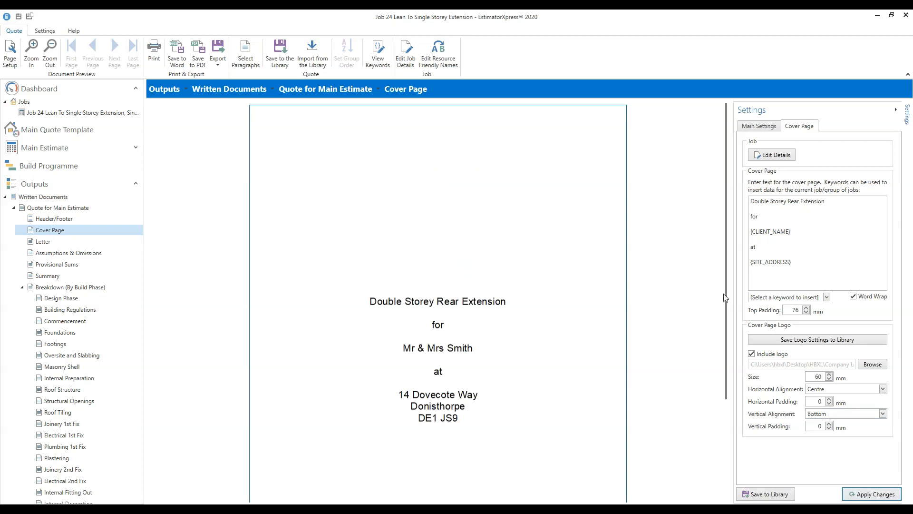
left_click_drag(726, 299, 737, 423)
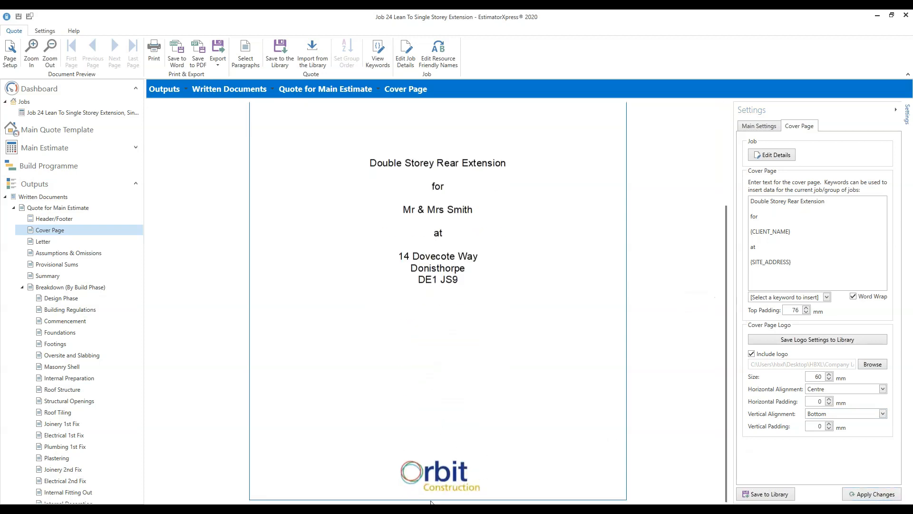
mouse_move(784, 430)
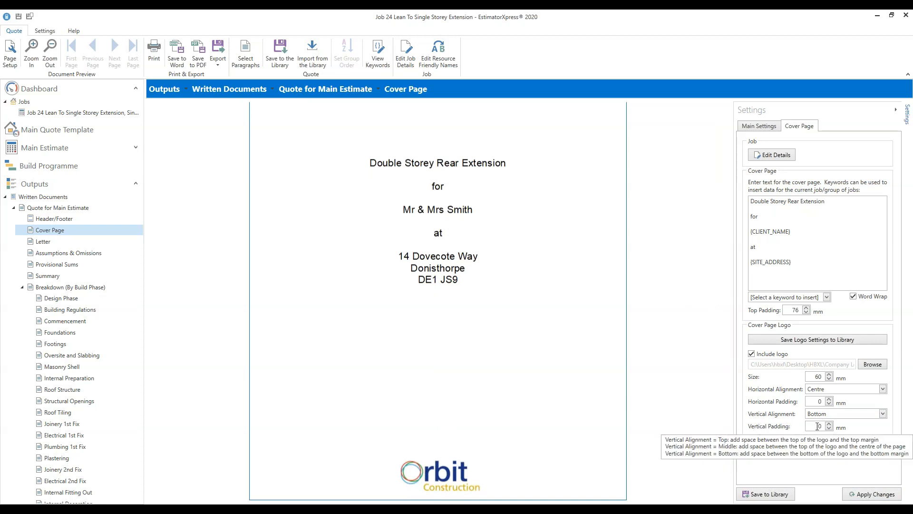
left_click_drag(814, 428, 840, 429)
type("30")
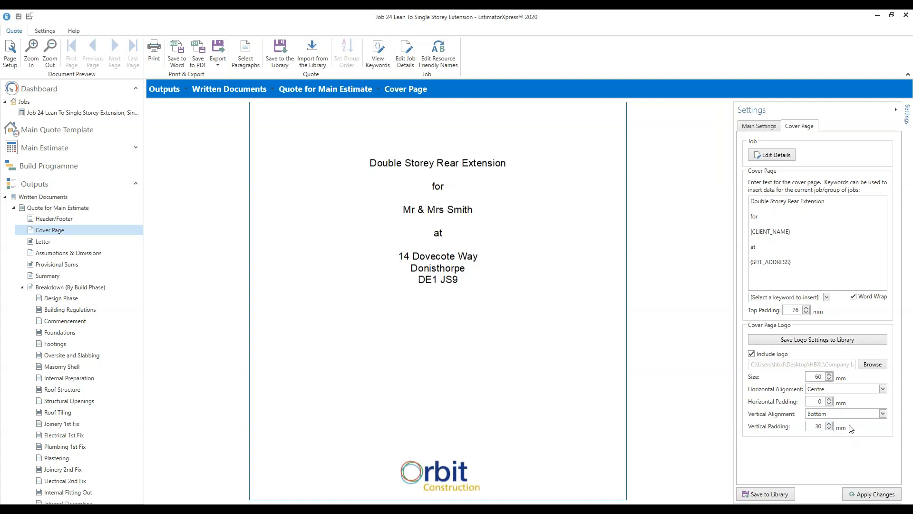
left_click(875, 495)
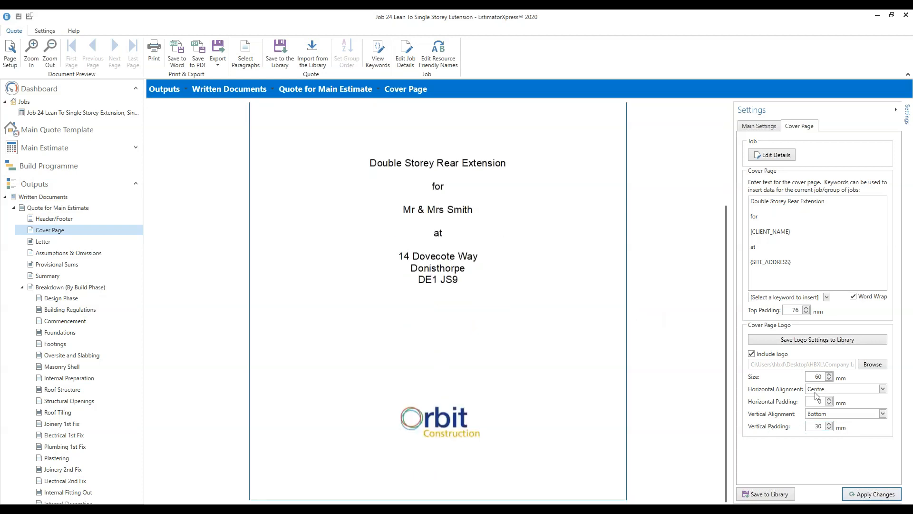
- Set the logo size to 100 mm and apply the change
left_click_drag(812, 376, 834, 380)
type("100")
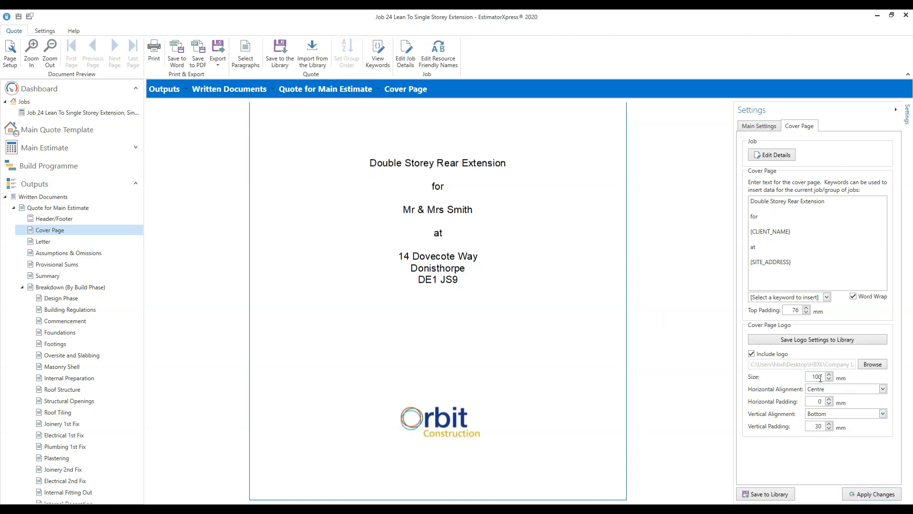
left_click(873, 495)
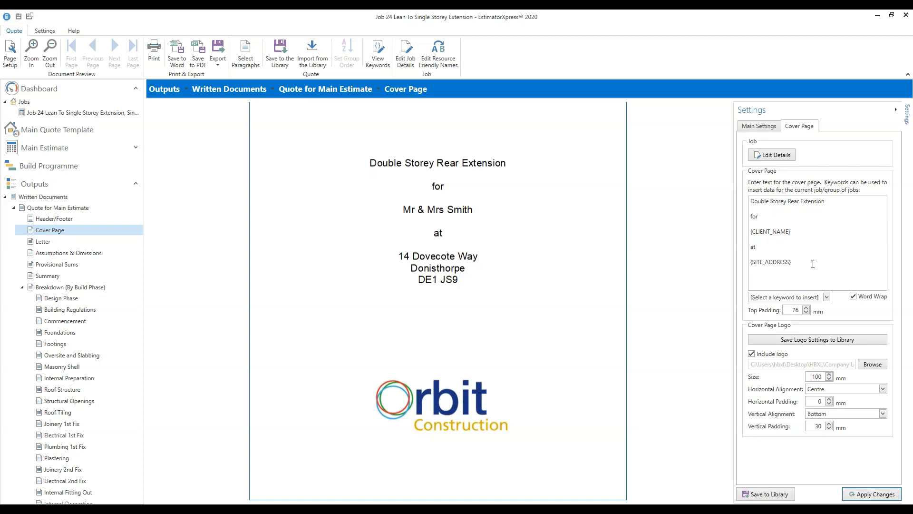
- Replace 'Double Storey' with 'Single Storey' in the cover title and apply
left_click(794, 203)
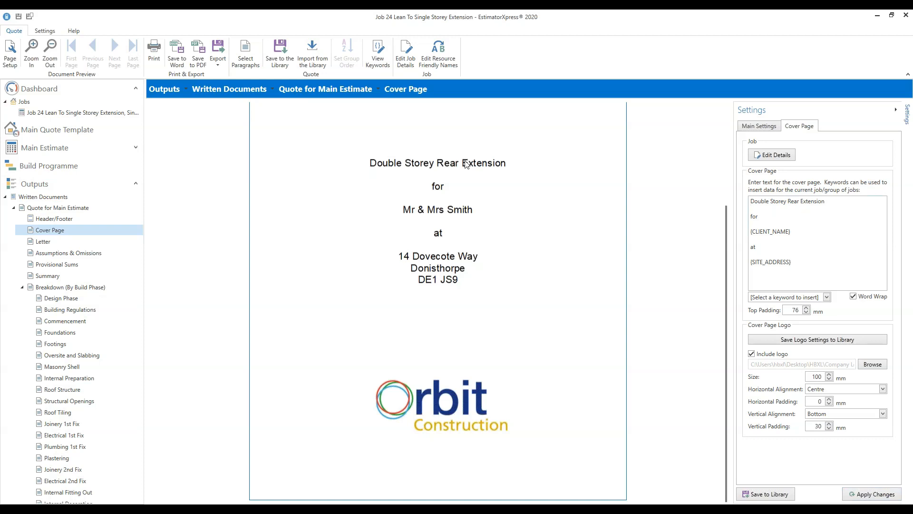
left_click_drag(787, 202, 730, 201)
type("Single Sto")
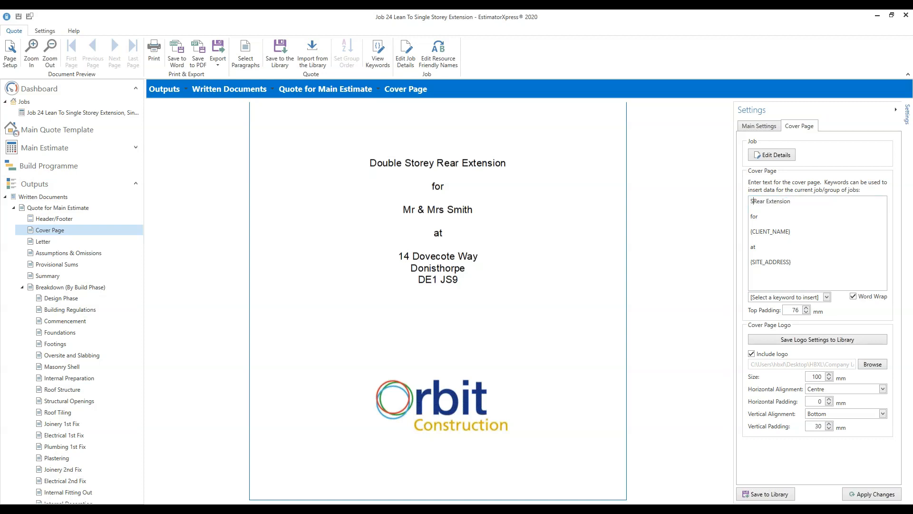
type("rey")
left_click(873, 498)
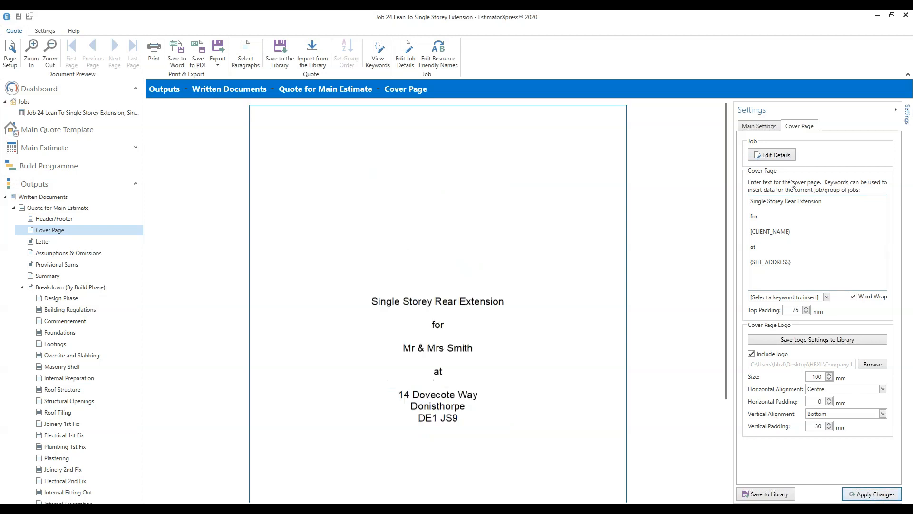
- Review the updated cover text, then open the quote's Letter page
left_click_drag(724, 195, 714, 311)
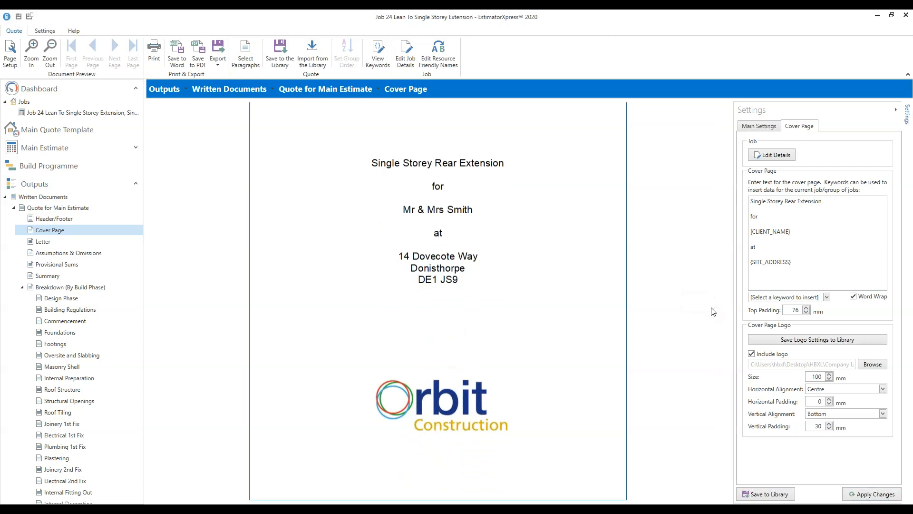
left_click(801, 202)
left_click(43, 241)
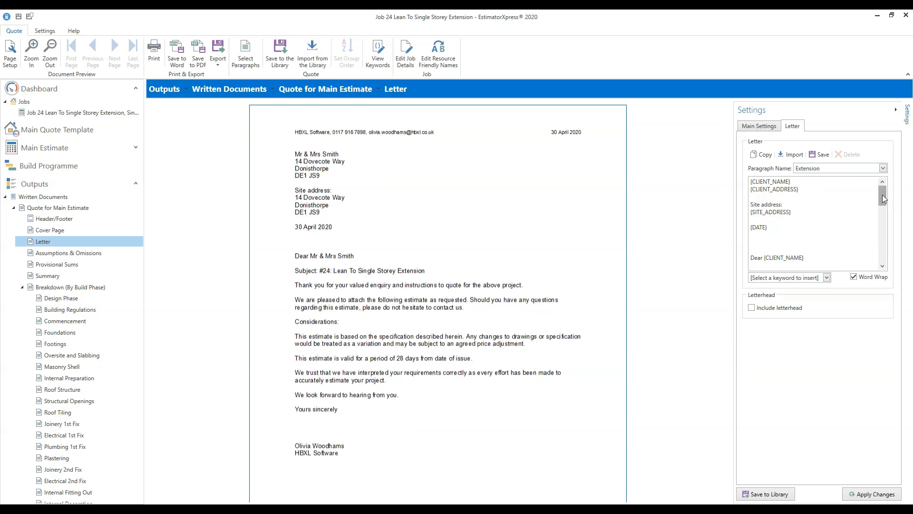
- Scroll through the letter's paragraph text, select its body paragraphs and begin saving them to the library
left_click_drag(883, 196, 885, 223)
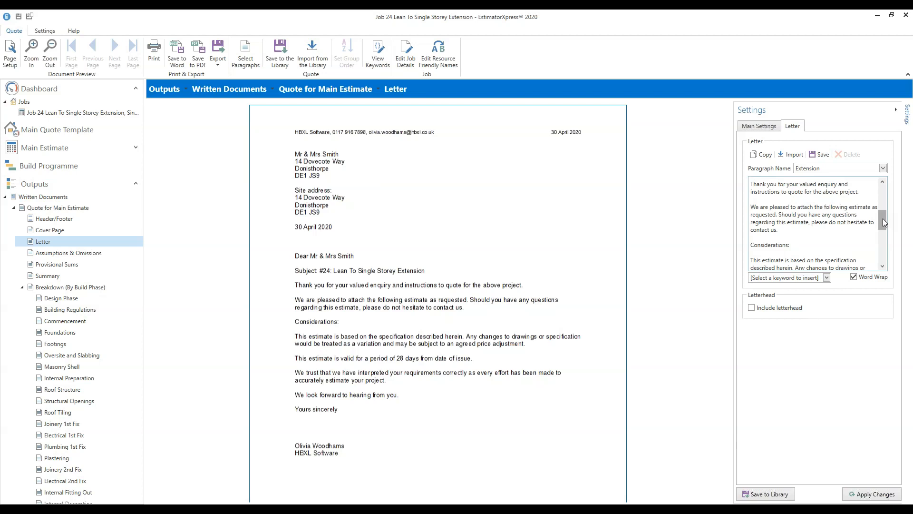
left_click(870, 192)
left_click_drag(881, 223, 887, 260)
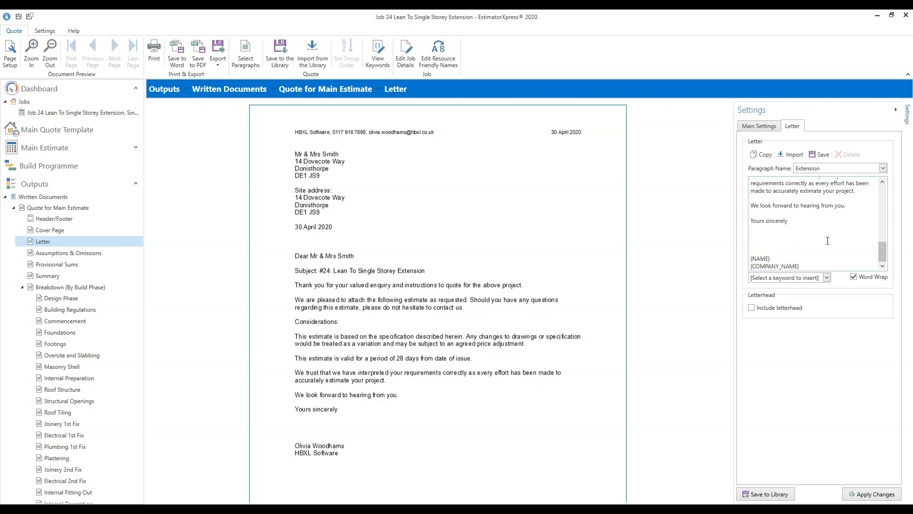
left_click_drag(808, 226, 749, 215)
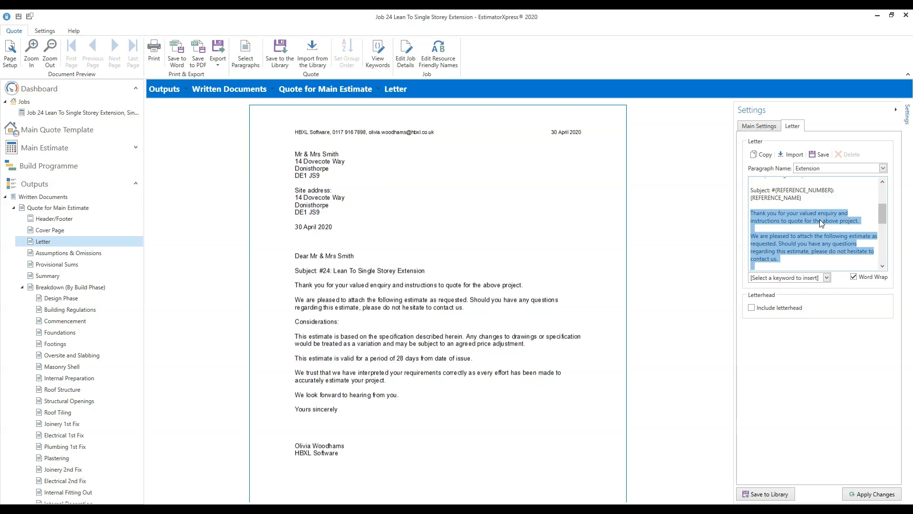
left_click(821, 155)
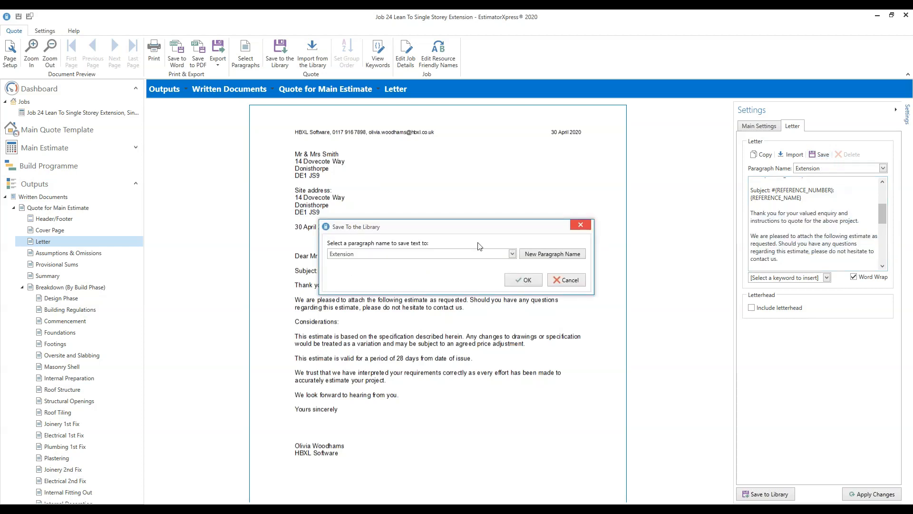
left_click(512, 254)
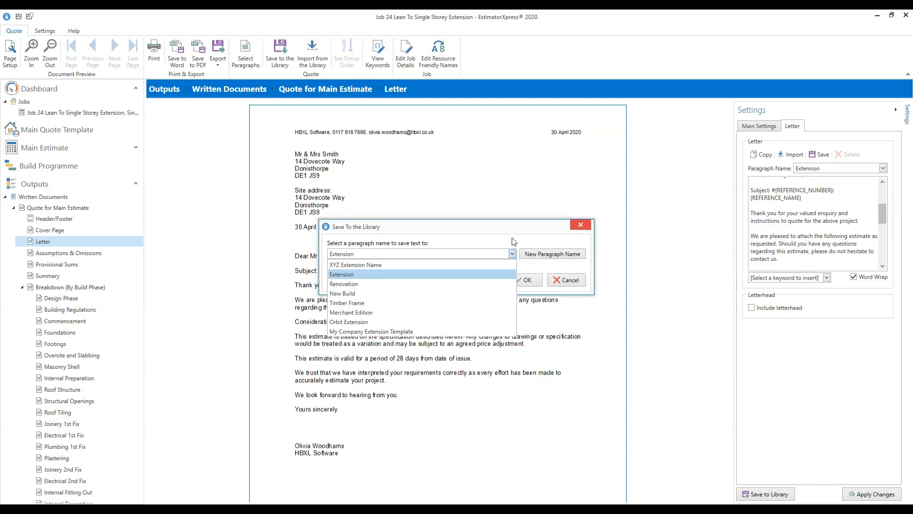
left_click(512, 238)
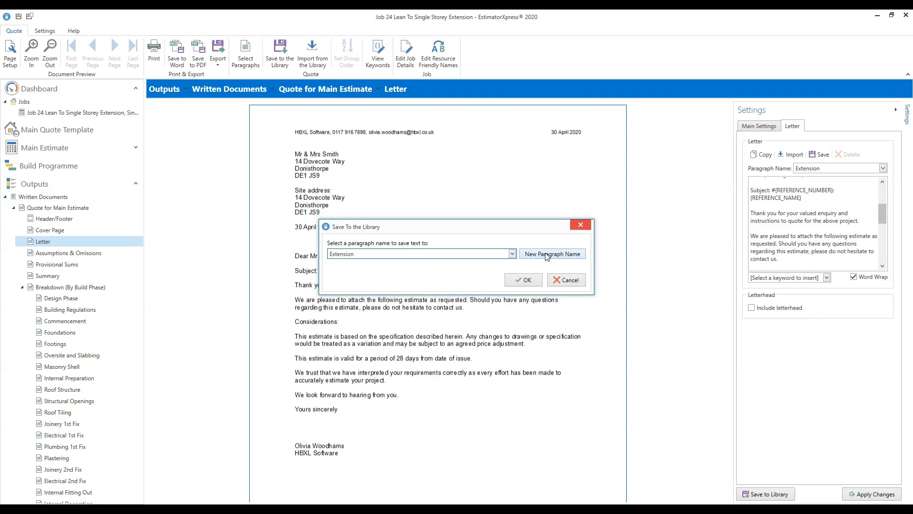
left_click(561, 253)
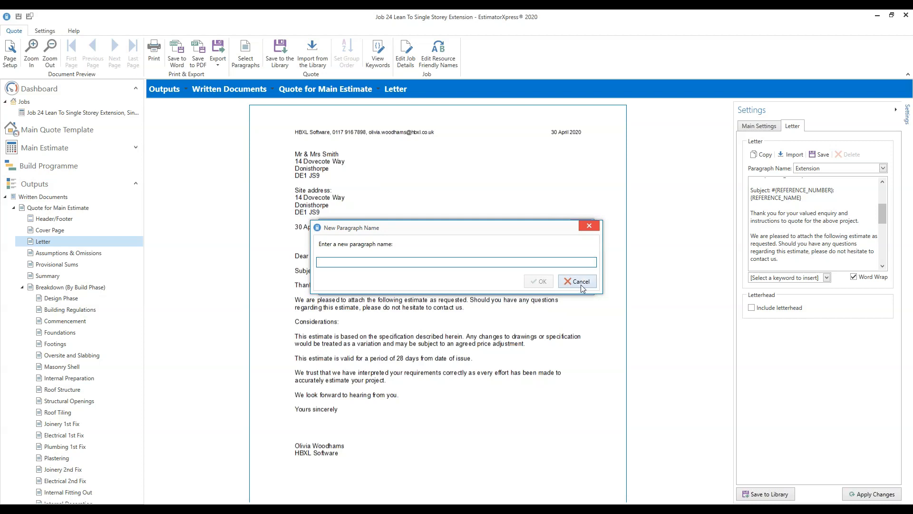
left_click(586, 282)
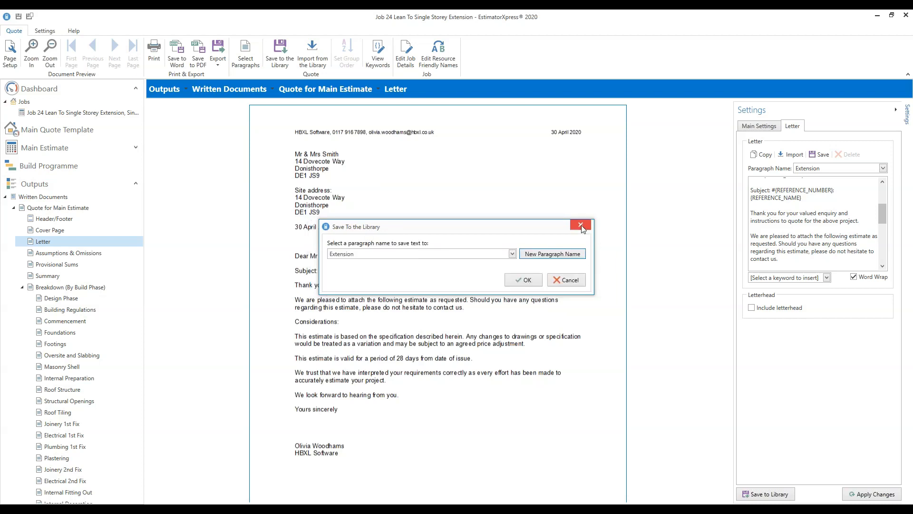
left_click(581, 227)
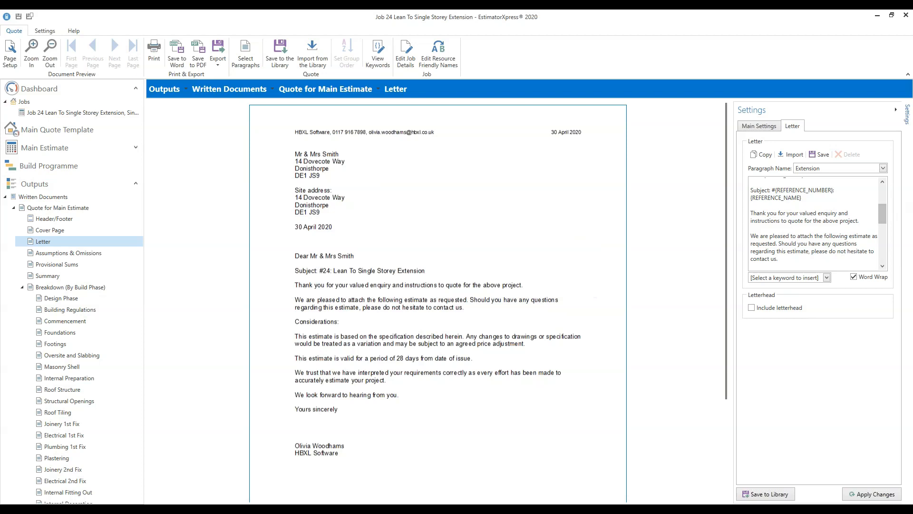
left_click_drag(885, 209, 885, 202)
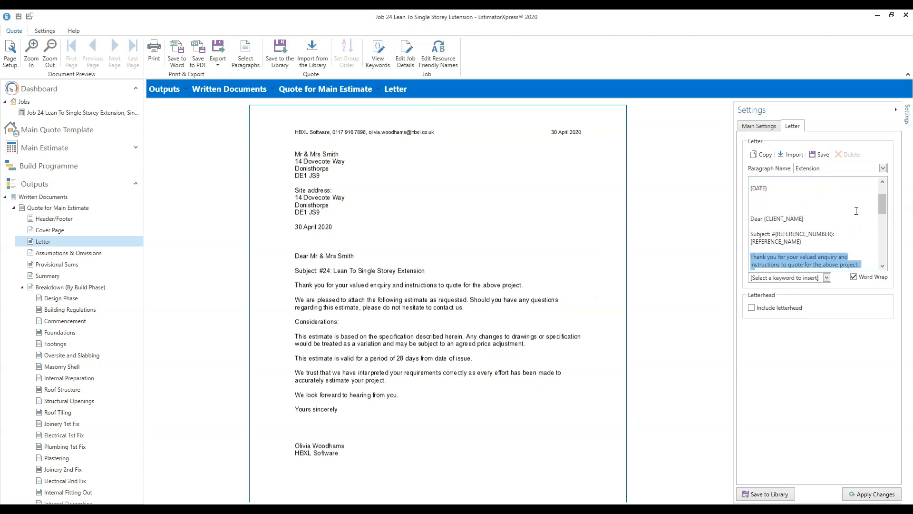
left_click_drag(804, 218, 772, 215)
left_click_drag(764, 215, 765, 216)
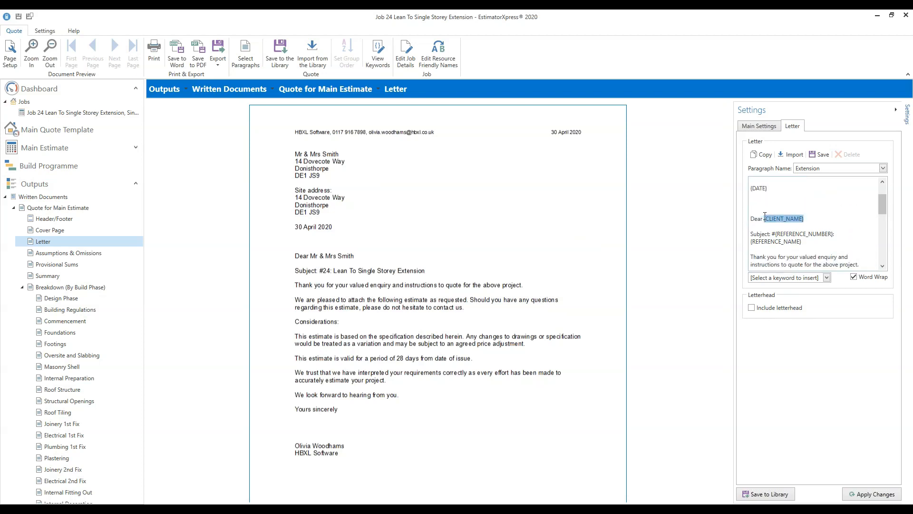
mouse_move(881, 211)
left_mouse_down()
mouse_move(881, 200)
mouse_move(881, 224)
left_mouse_up()
left_click(827, 277)
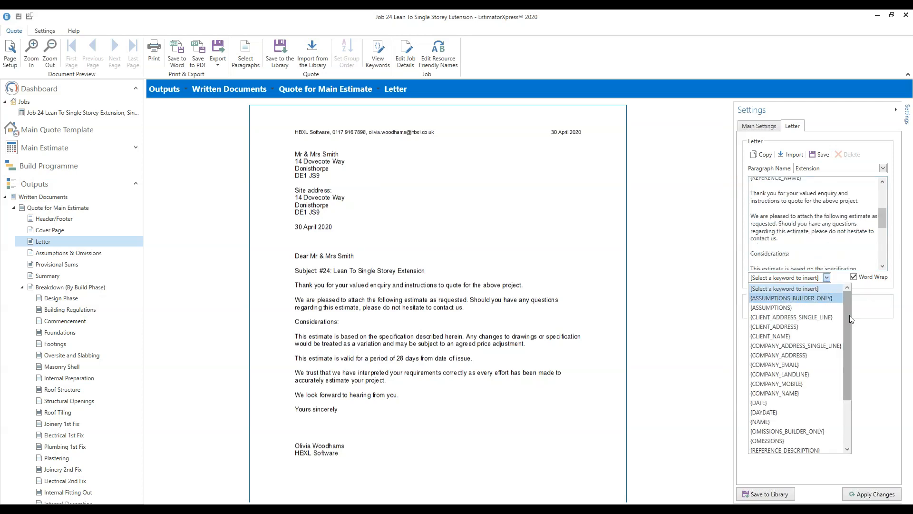
mouse_move(847, 316)
left_mouse_down()
mouse_move(852, 382)
mouse_move(853, 308)
left_mouse_up()
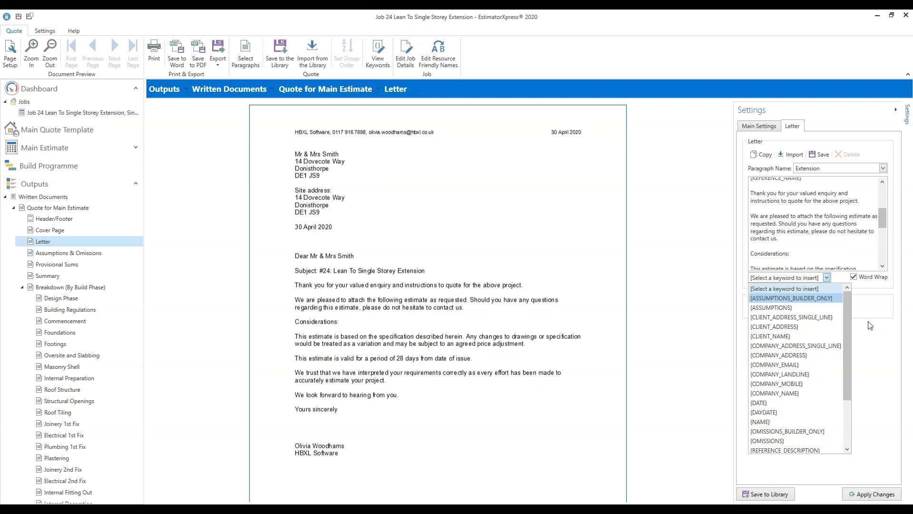
left_click(825, 240)
left_click(791, 239)
key("Return")
key("Return")
key("Up")
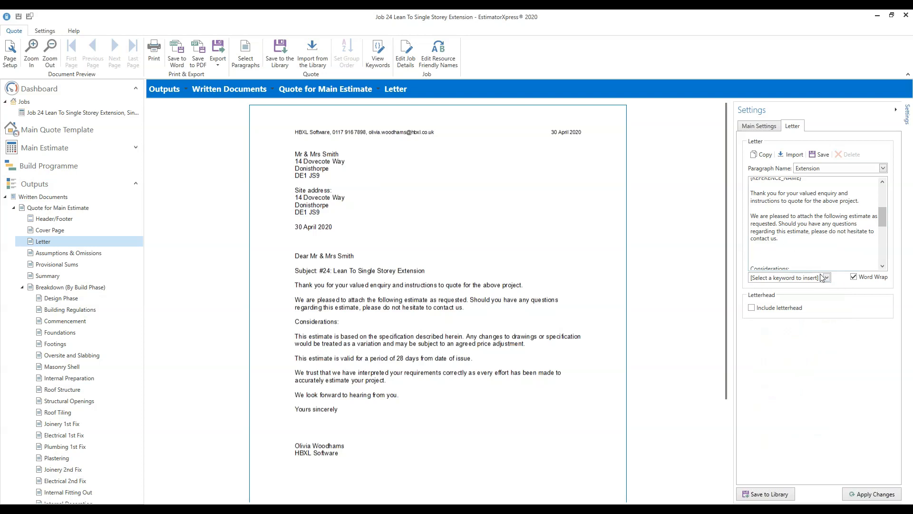
left_click(826, 278)
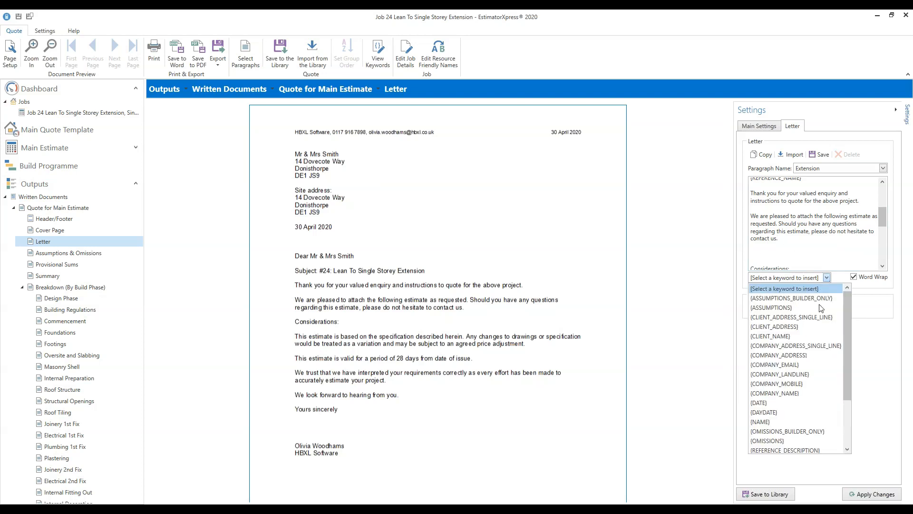
left_click(878, 346)
left_click(785, 256)
key("BackSpace")
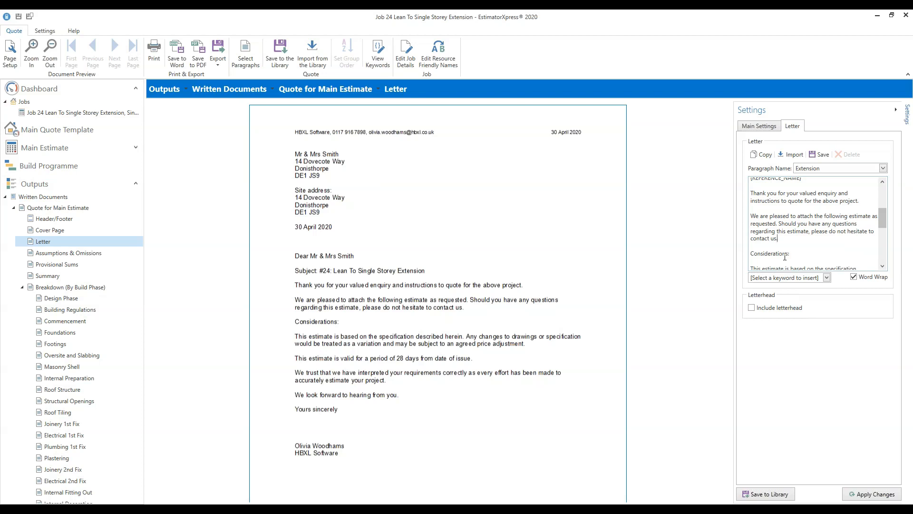
left_click_drag(883, 224, 883, 199)
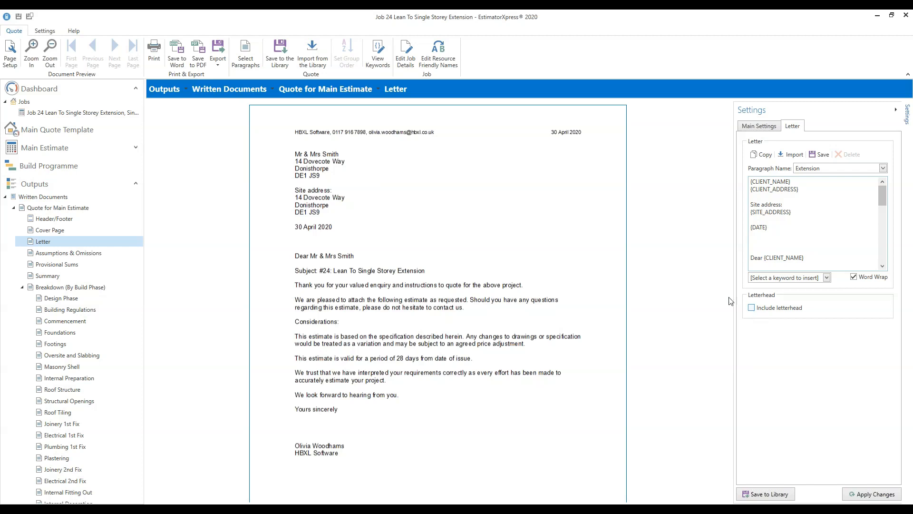
left_click(64, 257)
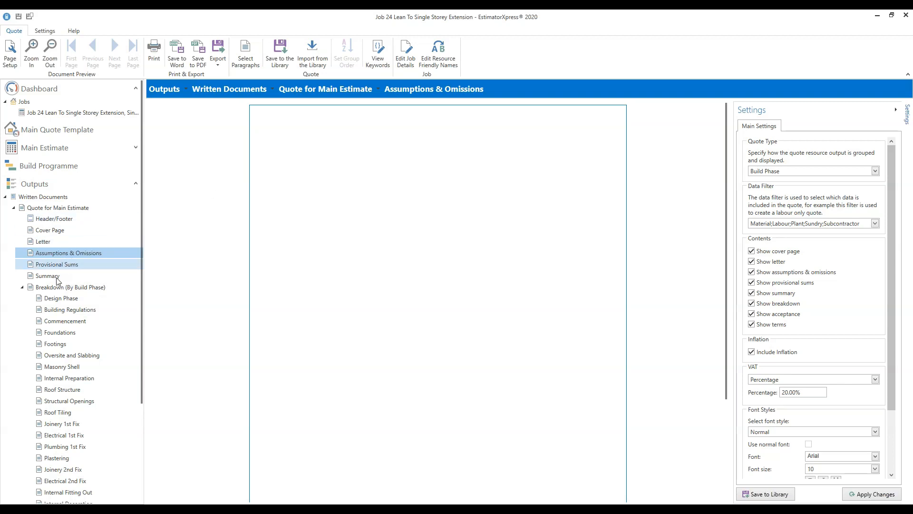
- Move through Provisional Sums and Summary to the Breakdown (By Build Phase) page, opening at Design Phase
left_click(69, 268)
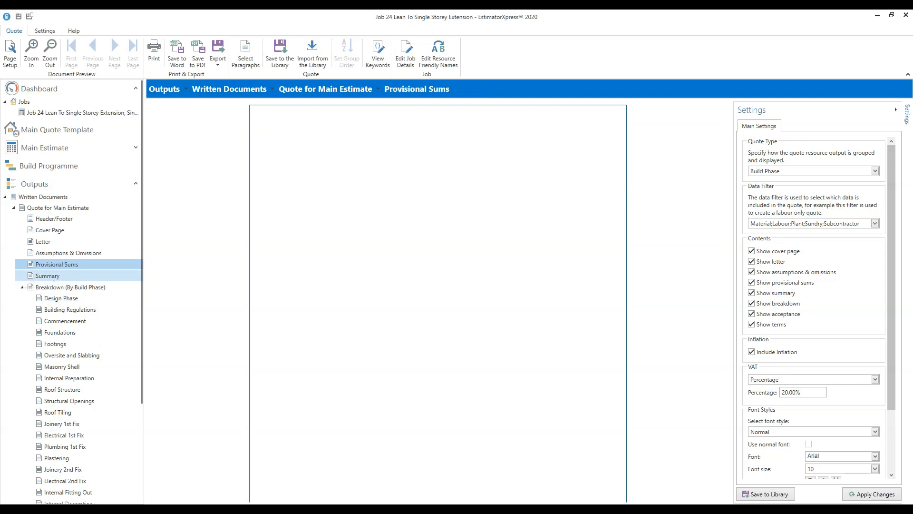
left_click(49, 276)
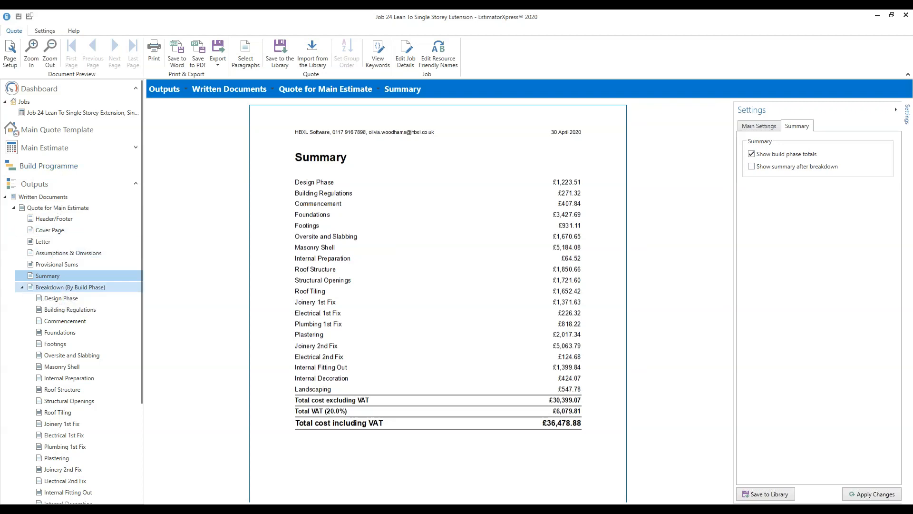
left_click(69, 287)
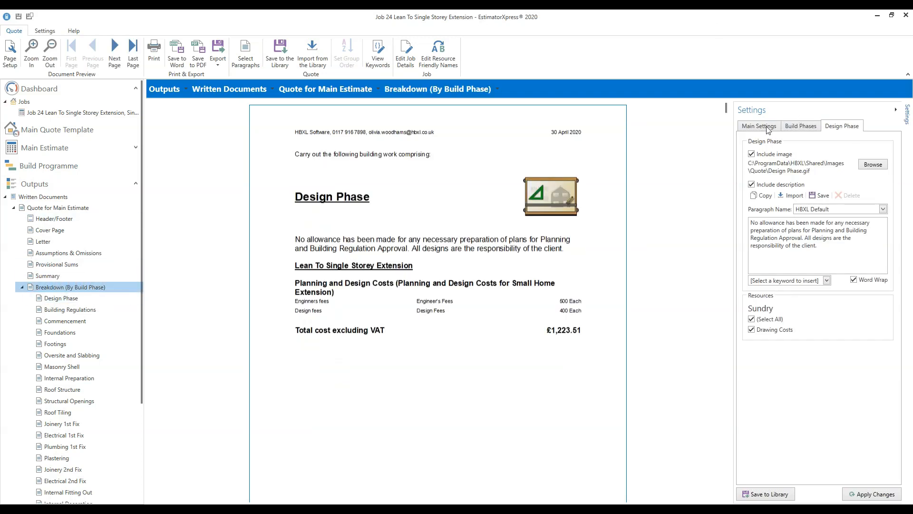
- Show the options for all build phases and scroll the breakdown to Oversite and Slabbing
left_click(807, 130)
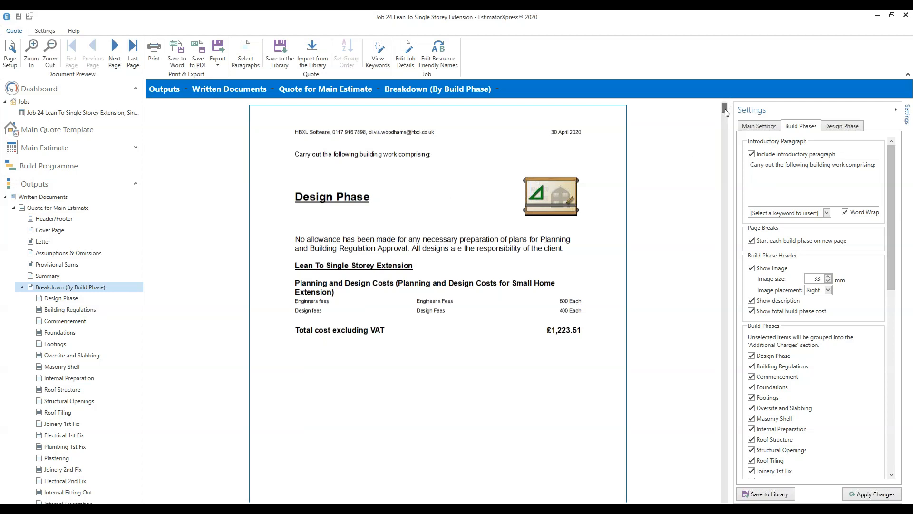
scroll(723, 128, "down", 10)
scroll(720, 171, "down", 10)
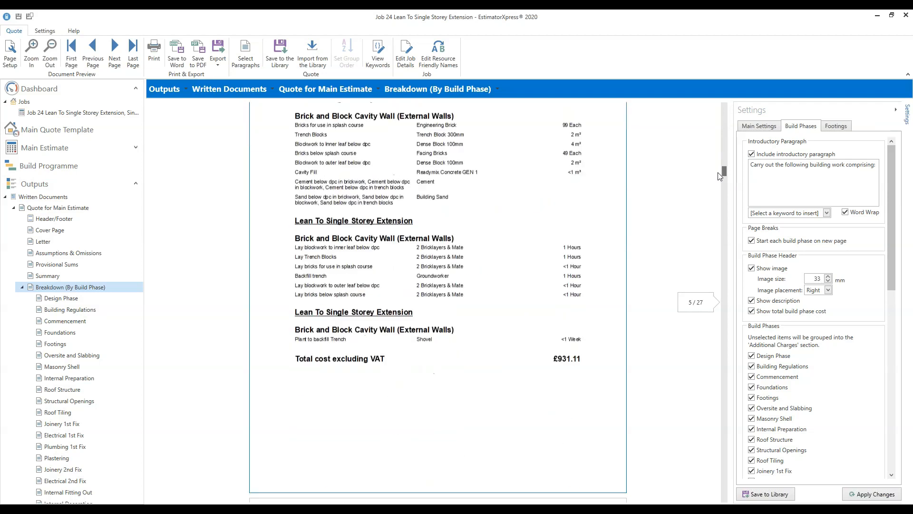
scroll(718, 173, "down", 10)
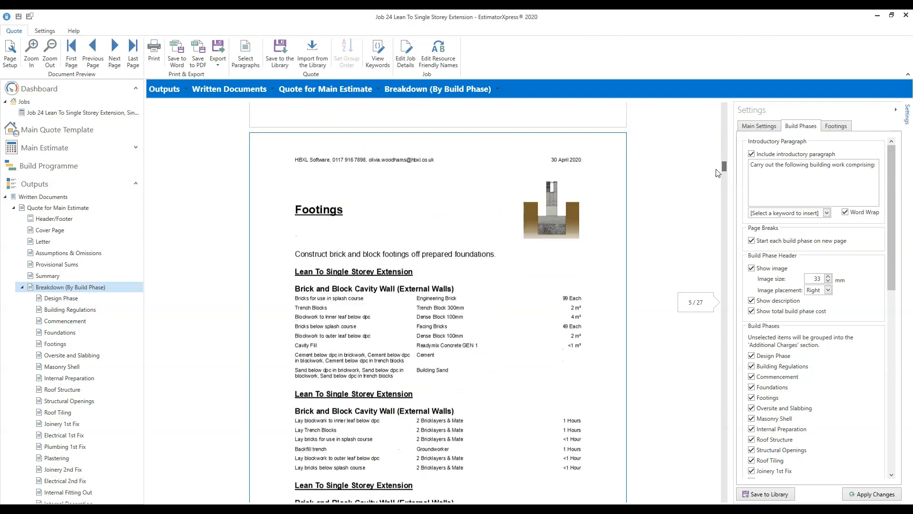
scroll(721, 185, "up", 2)
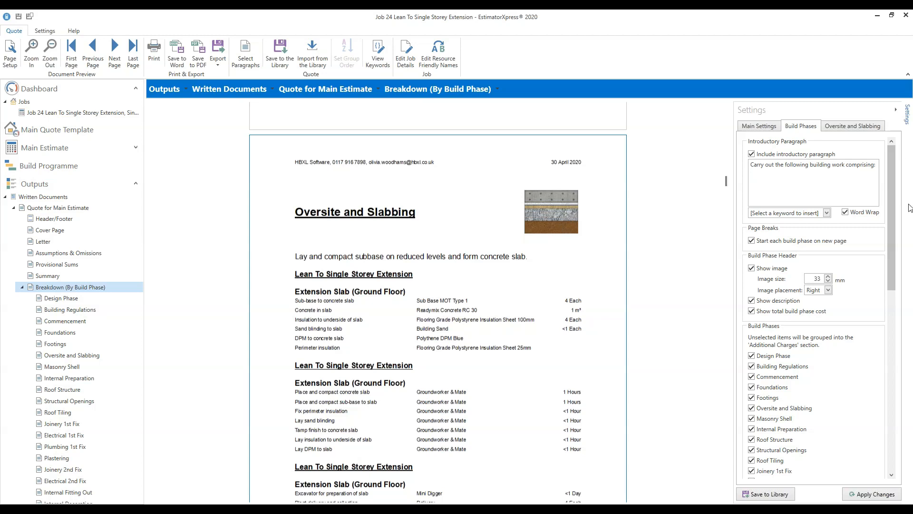
- Turn off build-phase header images and apply, then switch Show image back on
left_click(751, 268)
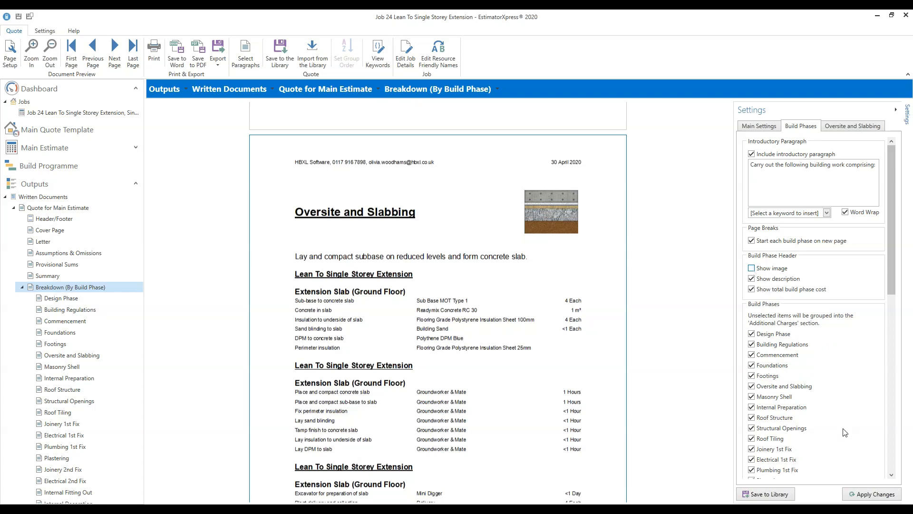
left_click(867, 495)
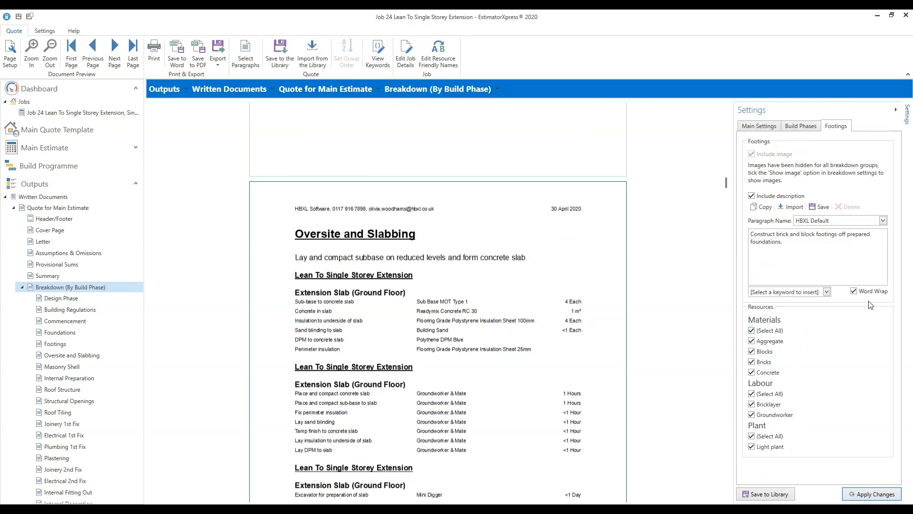
left_click(806, 129)
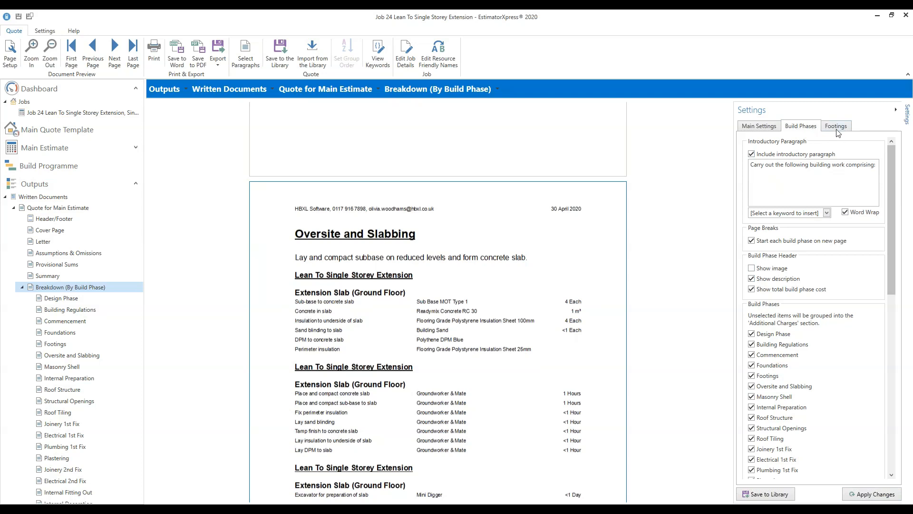
left_click(752, 268)
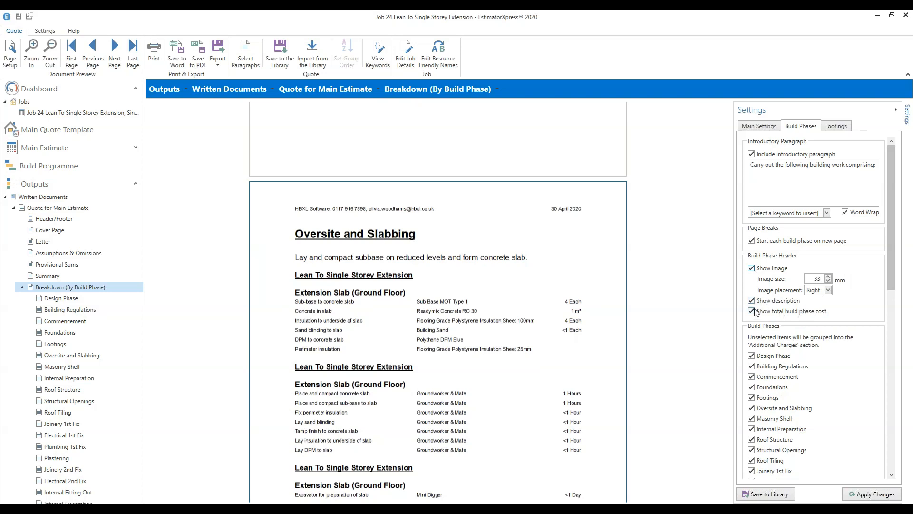
left_click_drag(725, 178, 728, 157)
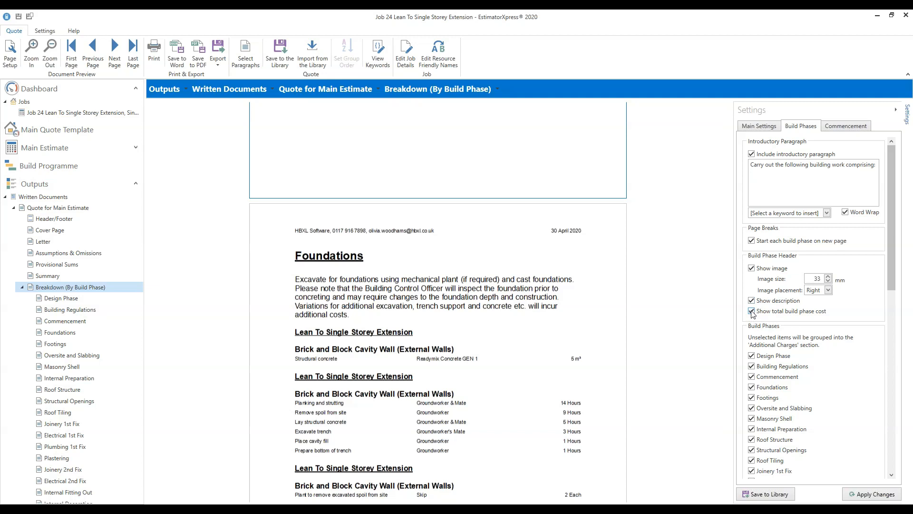
- Bring the Footings page (£931.11) into view and scroll Settings to the Build Phases list
left_click_drag(892, 233, 877, 245)
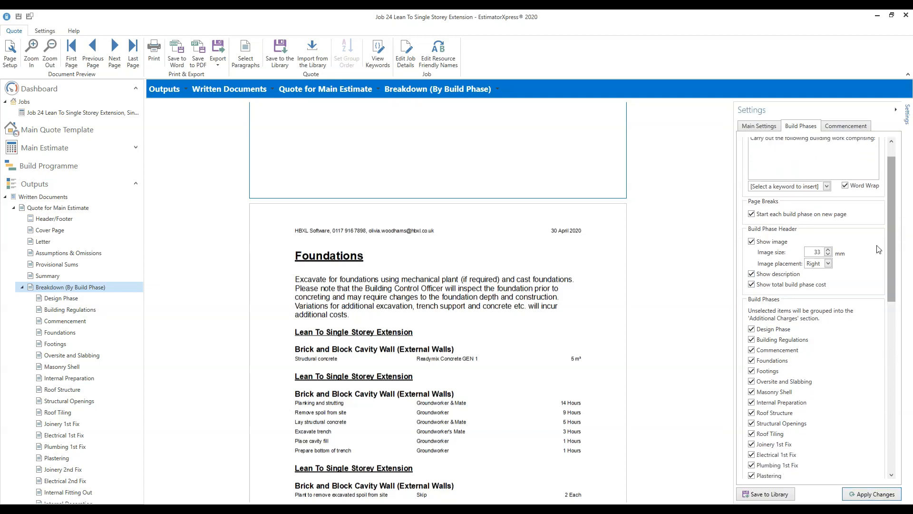
left_click_drag(724, 155, 726, 159)
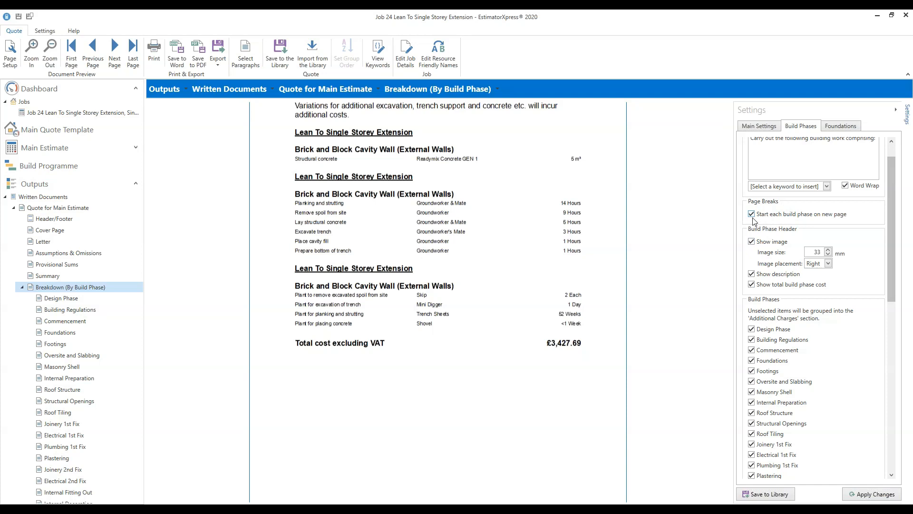
scroll(620, 246, "up", 2)
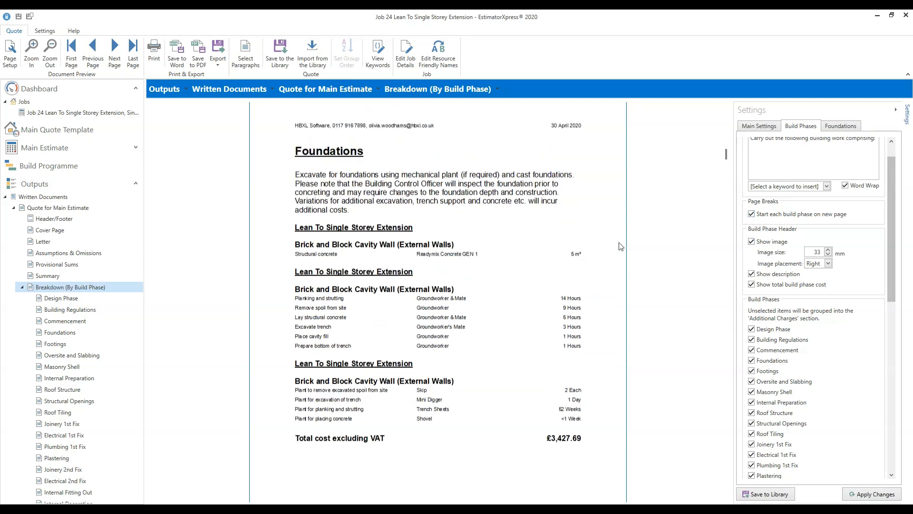
scroll(621, 247, "down", 7)
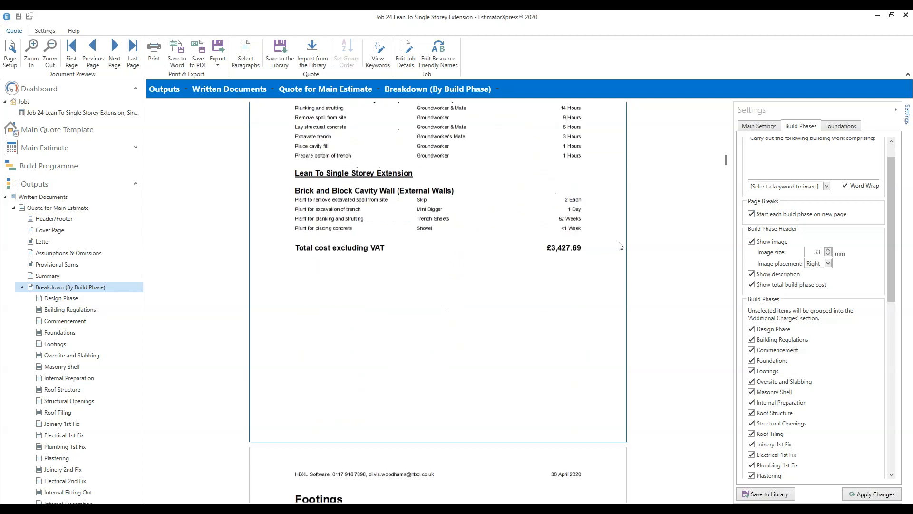
scroll(620, 246, "down", 4)
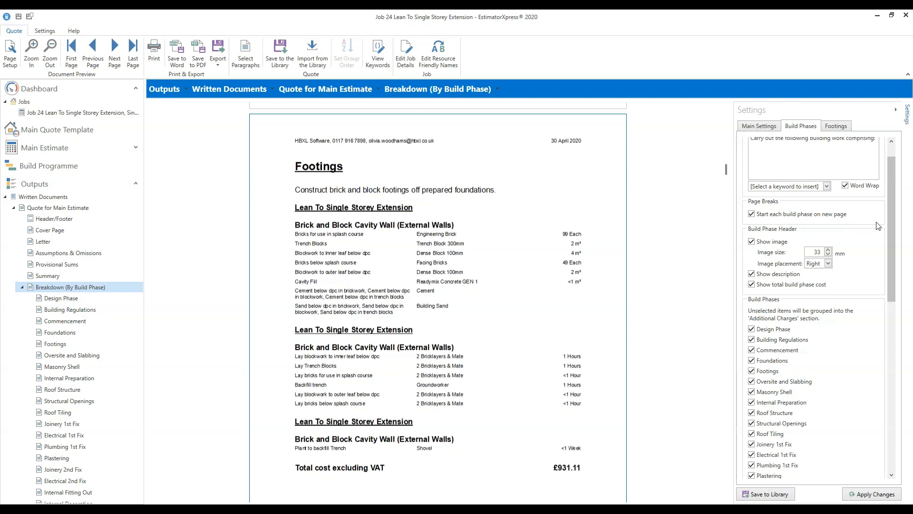
left_click_drag(892, 231, 892, 290)
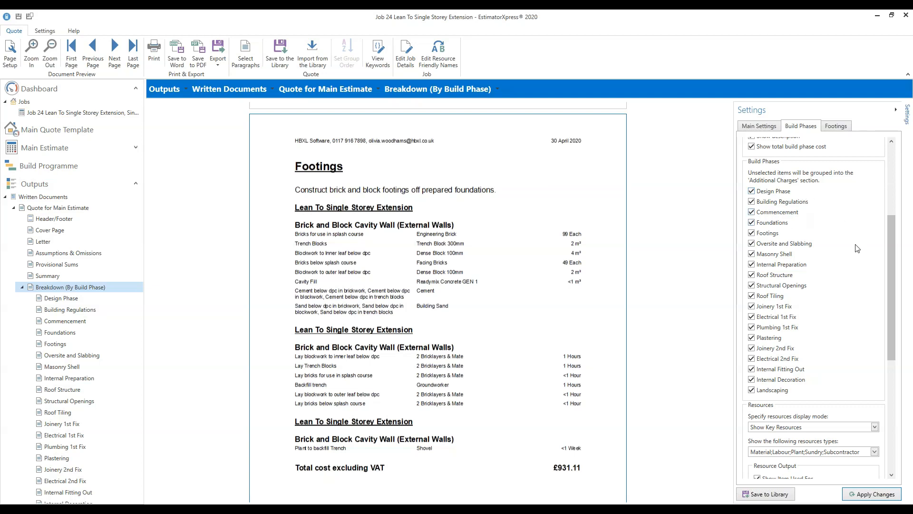
- Keep Design Phase included, set resources display to Show Key Resources, and apply the settings
left_click(753, 191)
left_click(751, 191)
left_click_drag(892, 276, 893, 369)
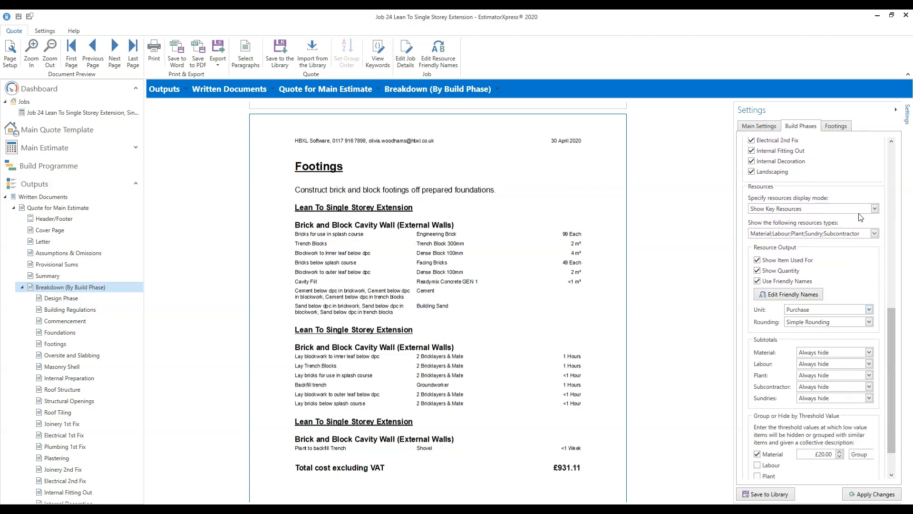
left_click(875, 209)
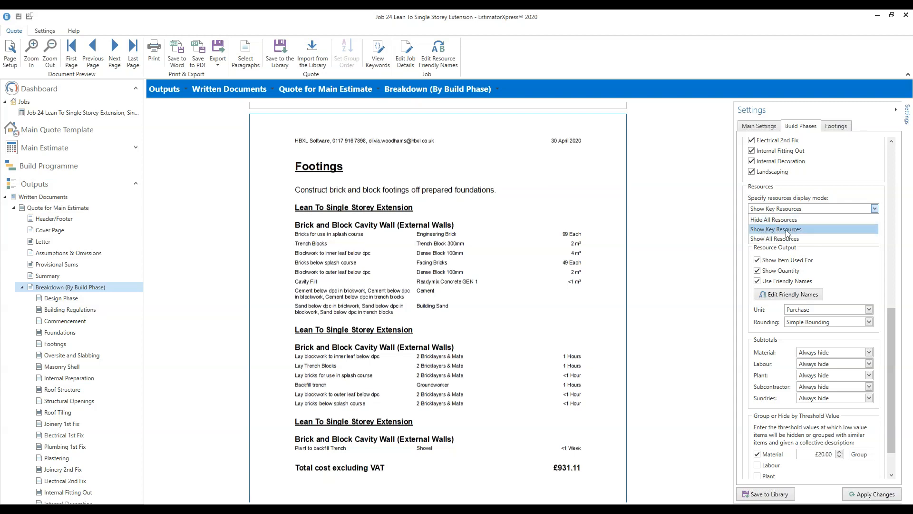
left_click(801, 238)
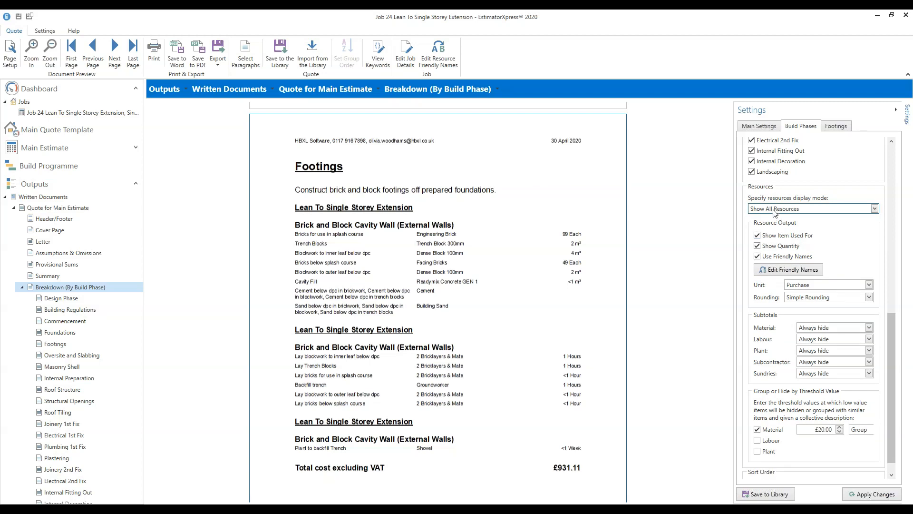
left_click(874, 210)
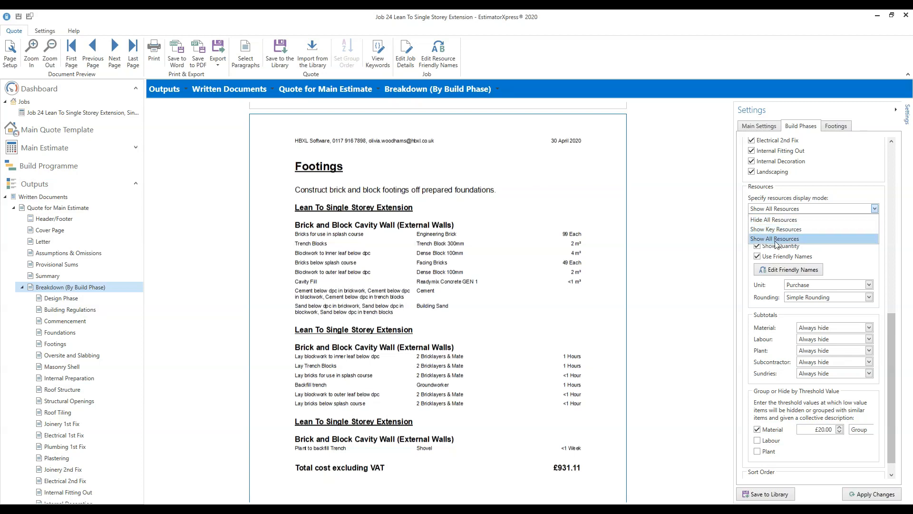
left_click(807, 231)
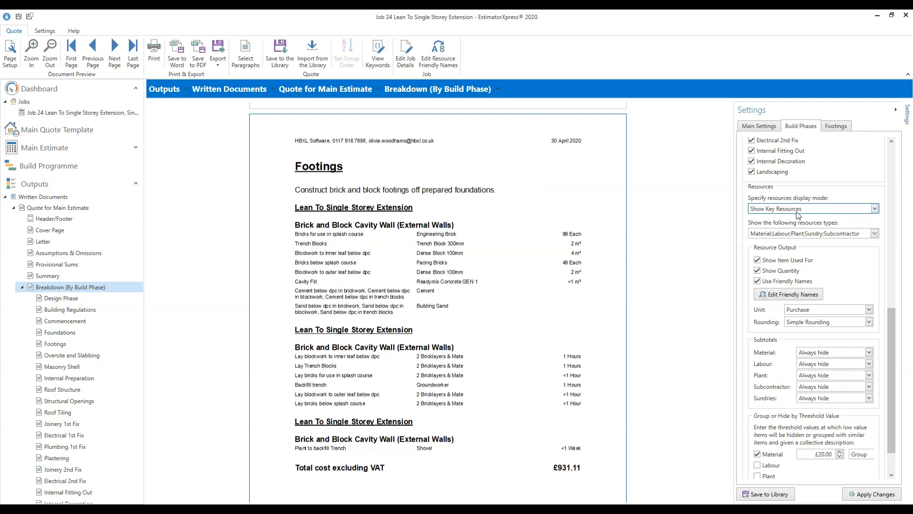
left_click(891, 492)
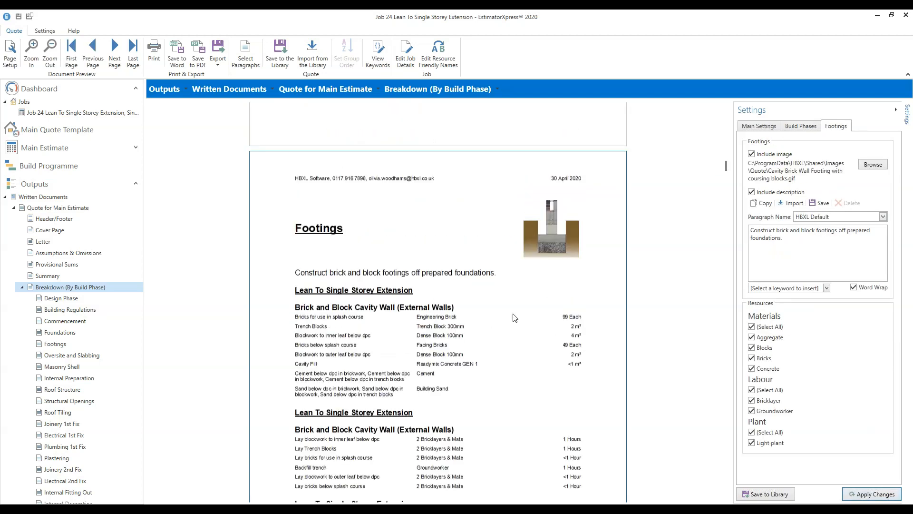
- Show the general build-phase settings and scroll the preview to the Masonry Shell page
scroll(532, 319, "down", 2)
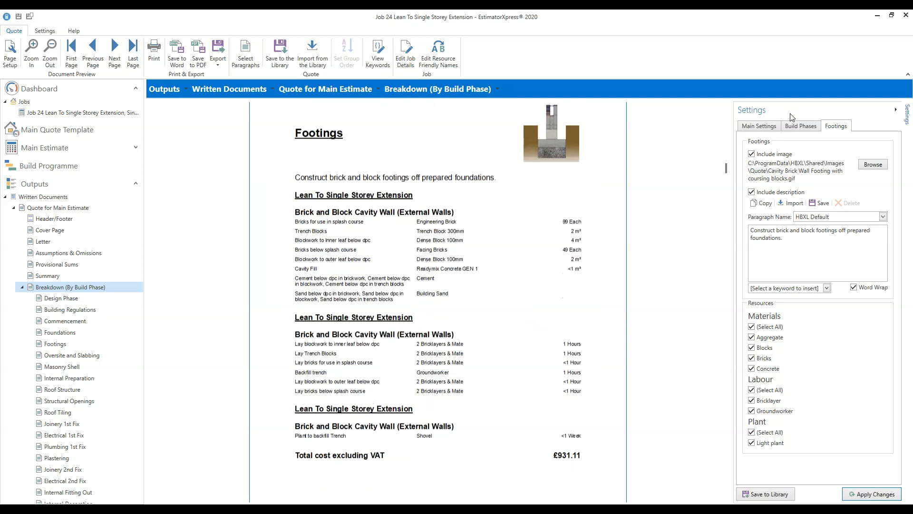
left_click(802, 127)
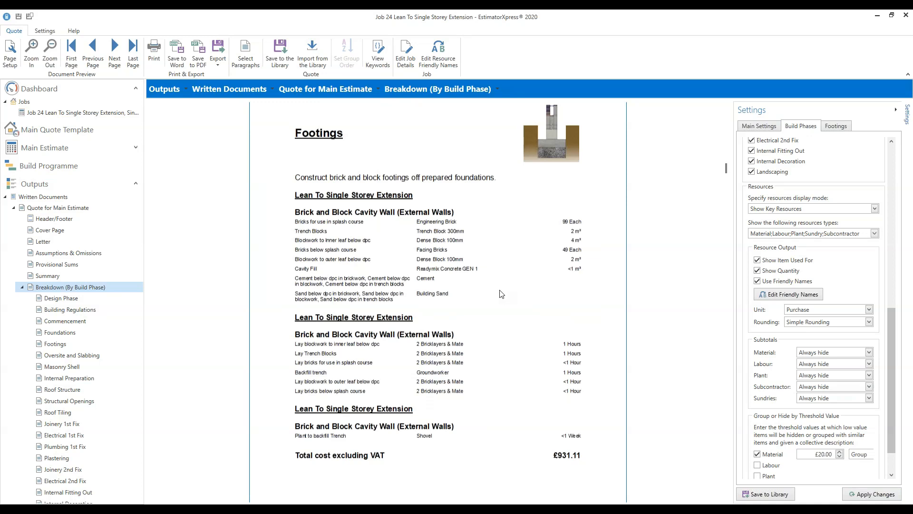
scroll(559, 279, "down", 1)
scroll(571, 276, "down", 15)
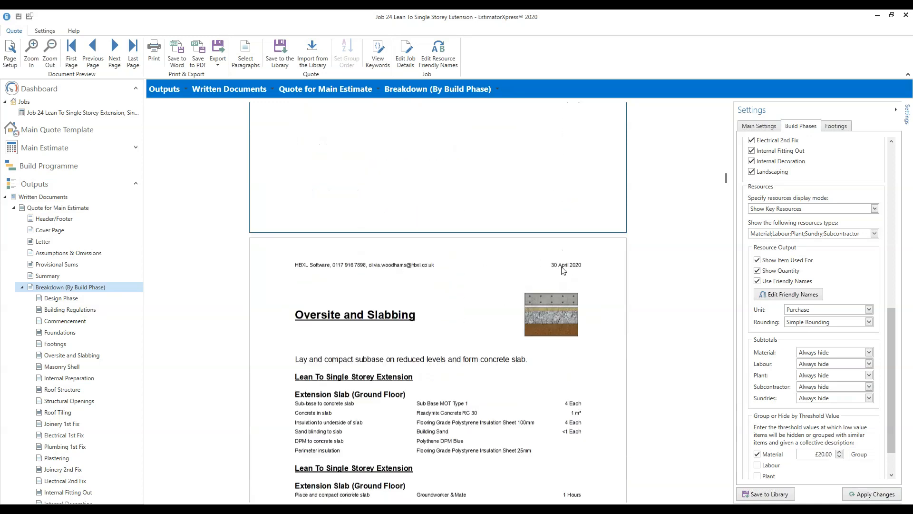
scroll(593, 268, "down", 15)
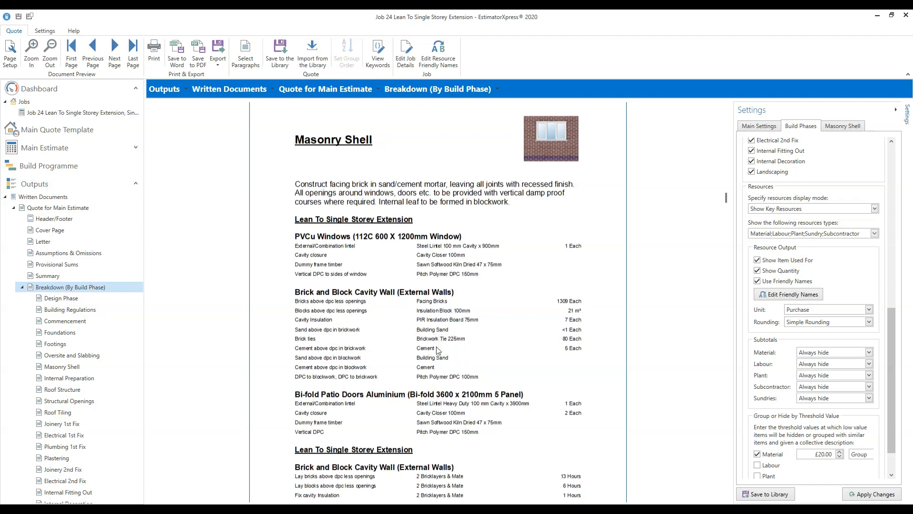
- Switch the resource display to Show All Resources and apply it to the preview
left_click(875, 207)
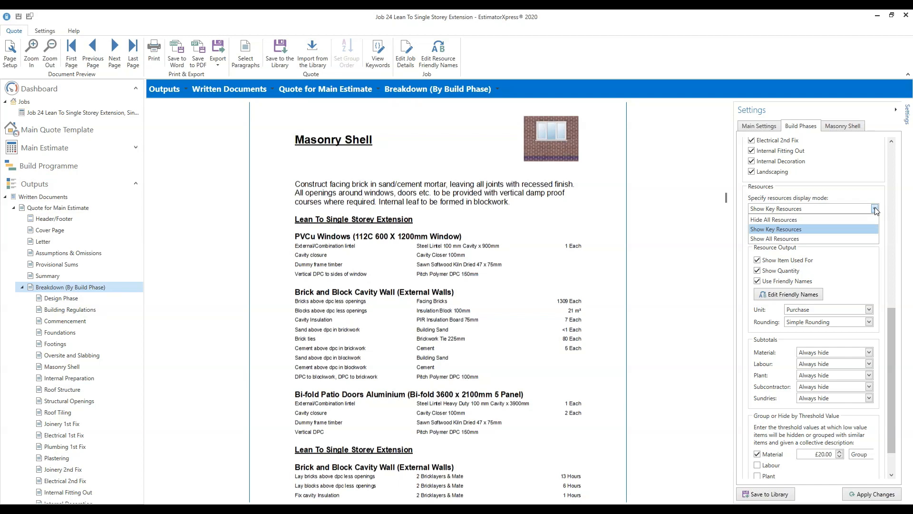
left_click(814, 242)
left_click(877, 499)
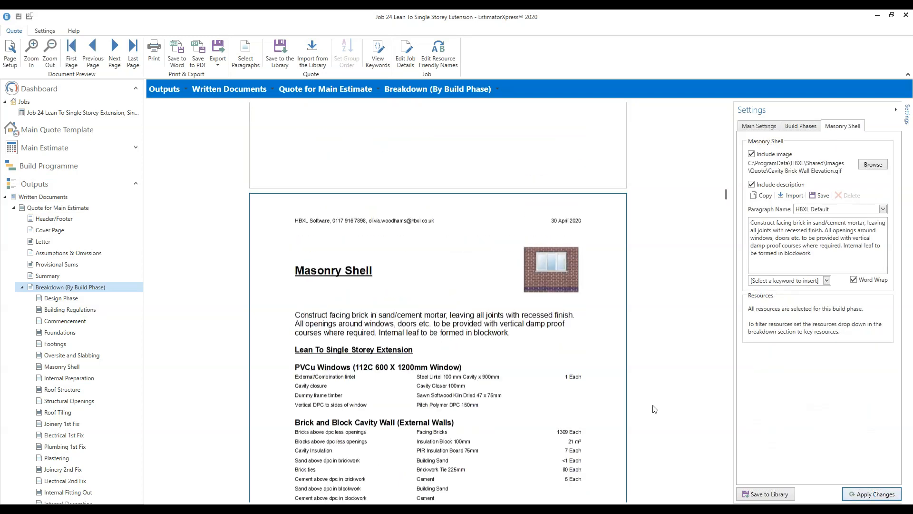
scroll(661, 401, "down", 3)
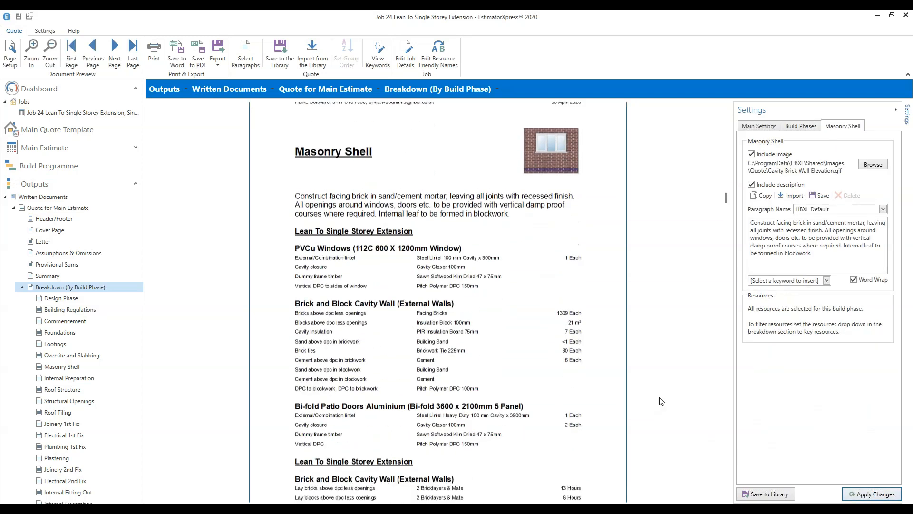
scroll(661, 401, "down", 3)
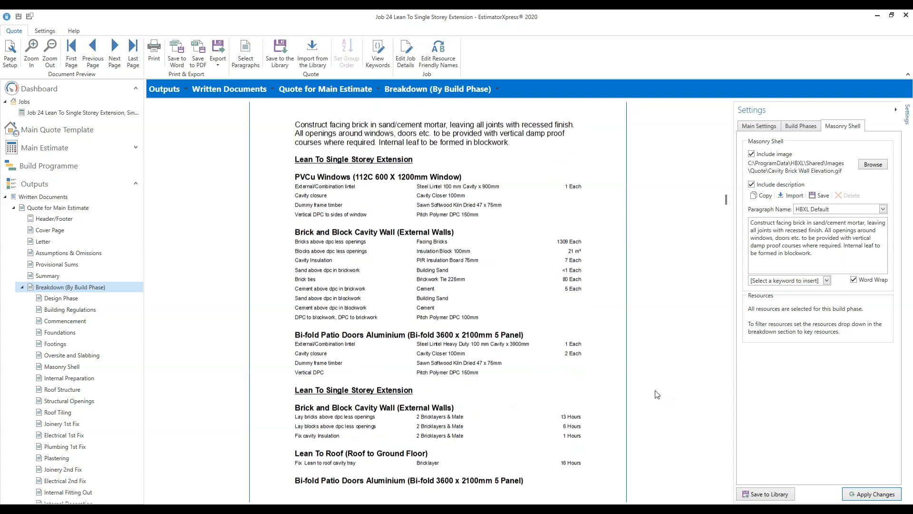
- Switch the resource display back to Show Key Resources
left_click(801, 127)
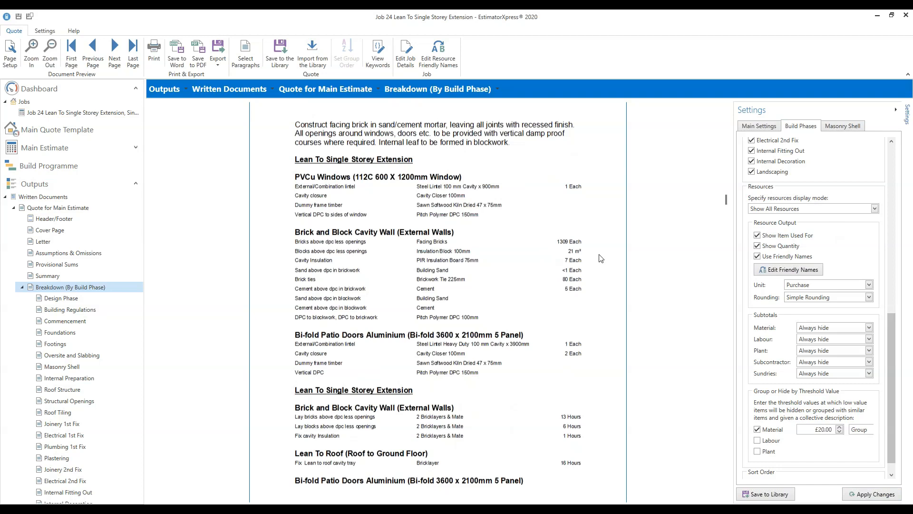
left_click(874, 209)
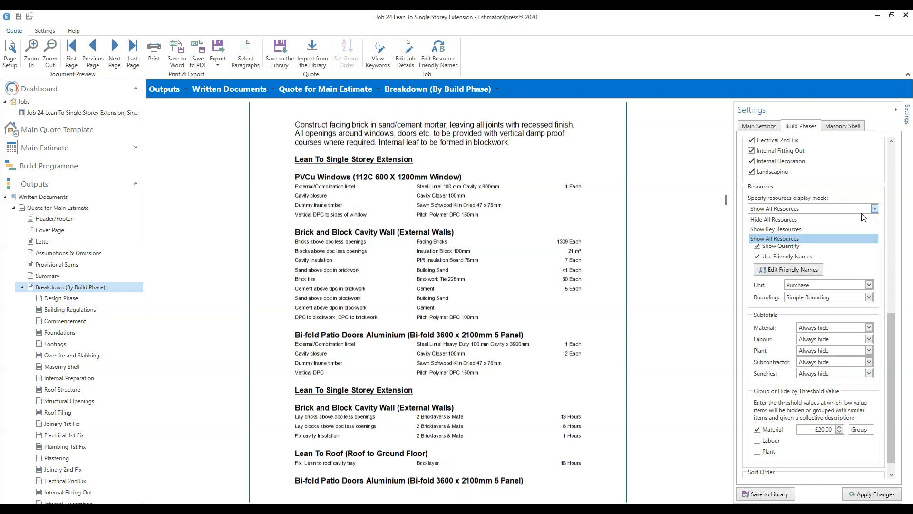
left_click(822, 229)
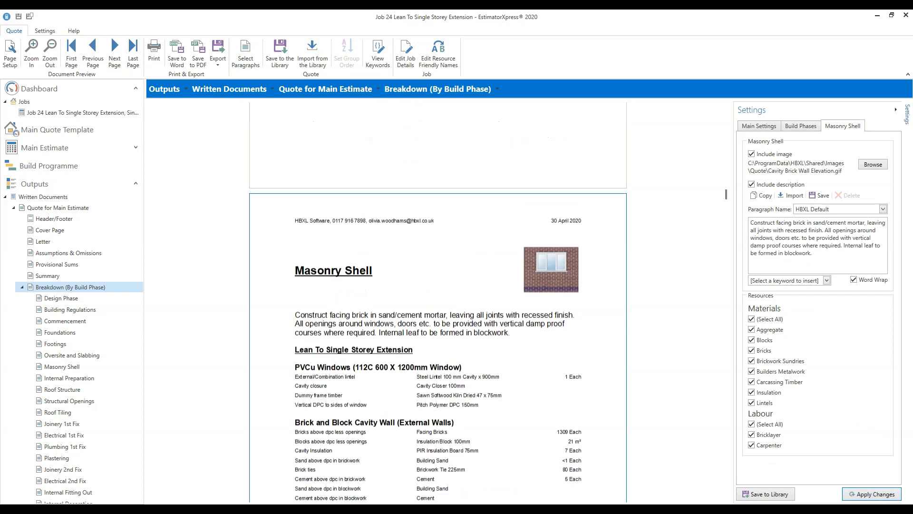
scroll(614, 279, "down", 7)
scroll(614, 279, "down", 2)
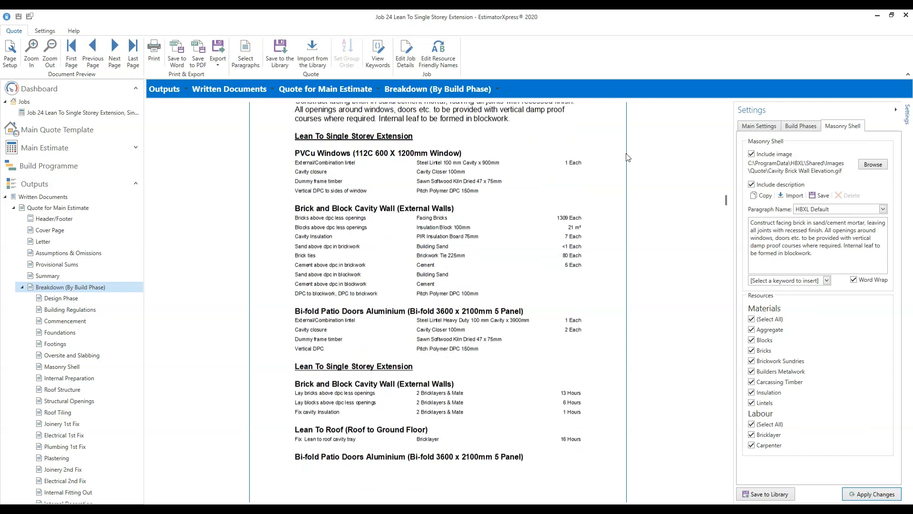
- Untick Show Quantity under Resource Output and apply the change
left_click(803, 126)
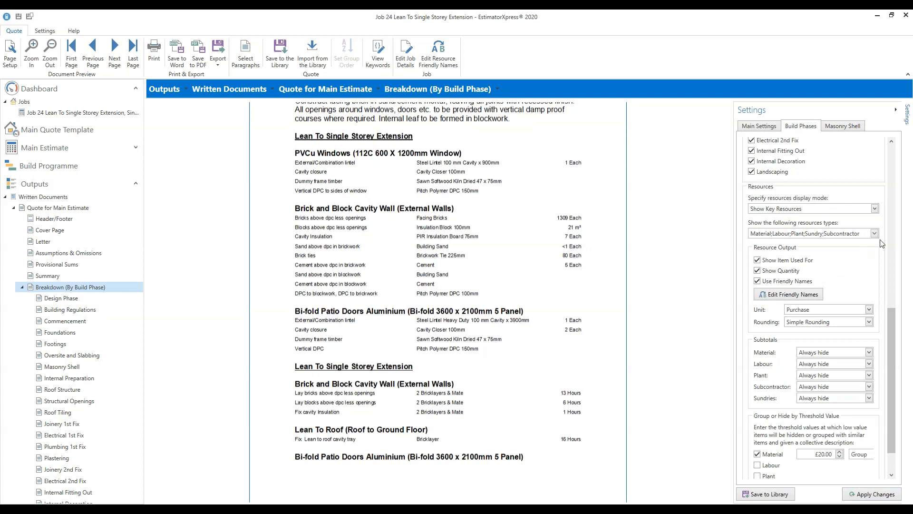
left_click(878, 210)
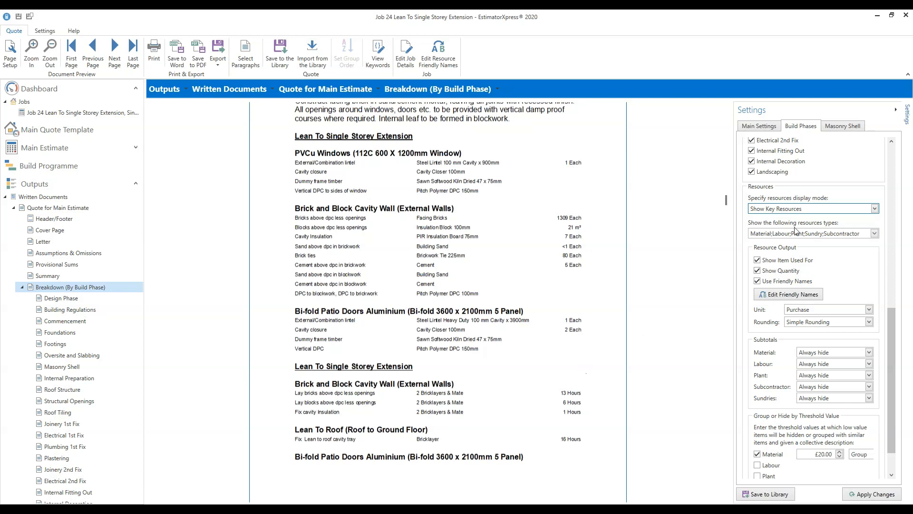
left_click(758, 271)
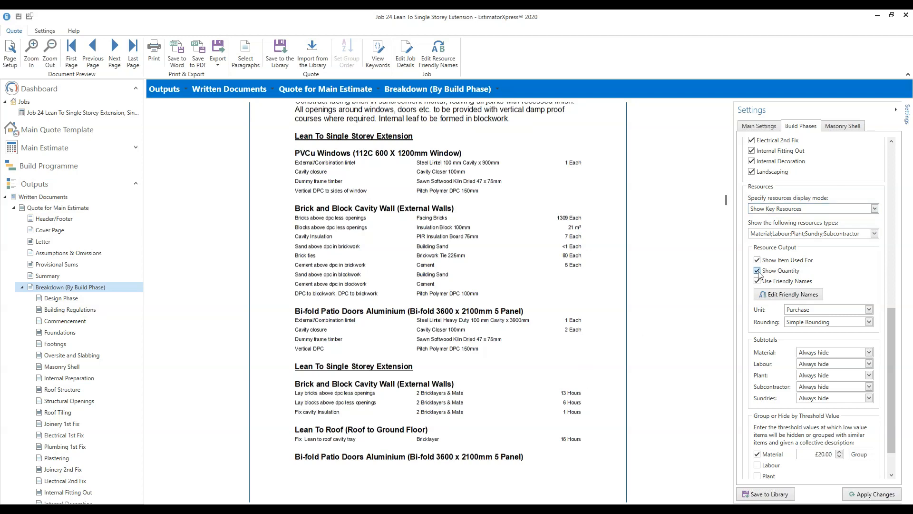
left_click(876, 495)
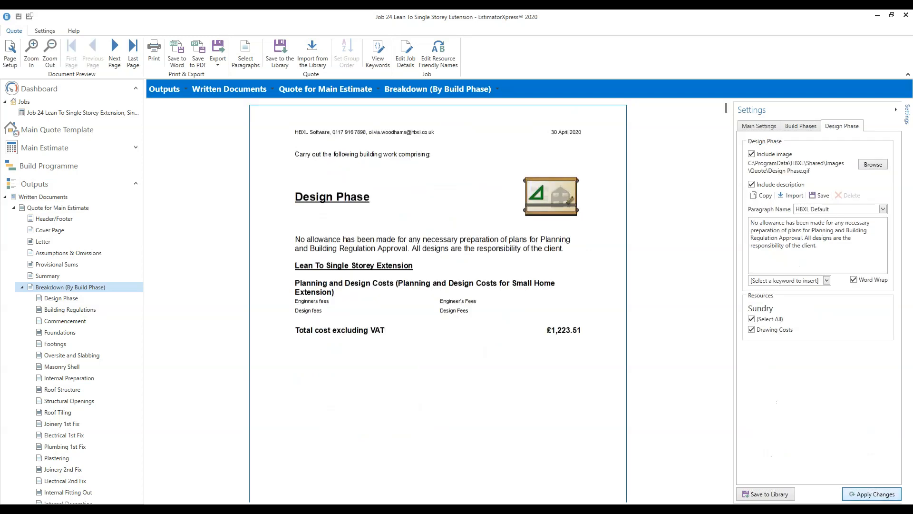
- Check that Masonry Shell lists resources without quantities, then return to the build-phase settings
scroll(617, 400, "down", 4)
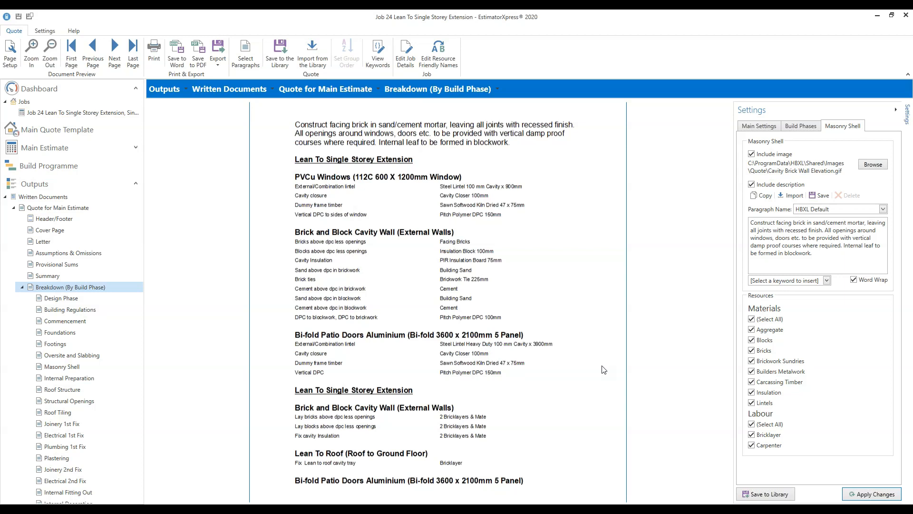
left_click(802, 126)
left_click(894, 372)
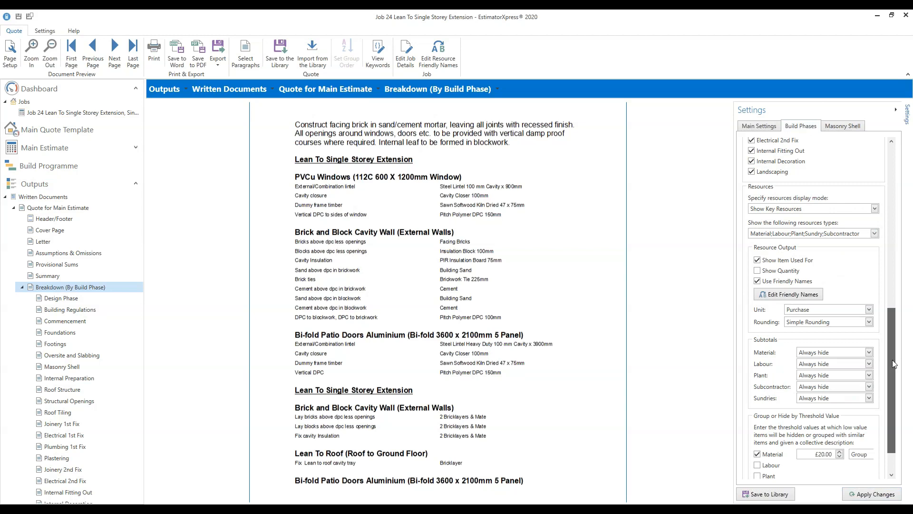
- Tick Show Quantity so resources list their quantities again, and apply
scroll(896, 372, "down", 1)
left_click(758, 229)
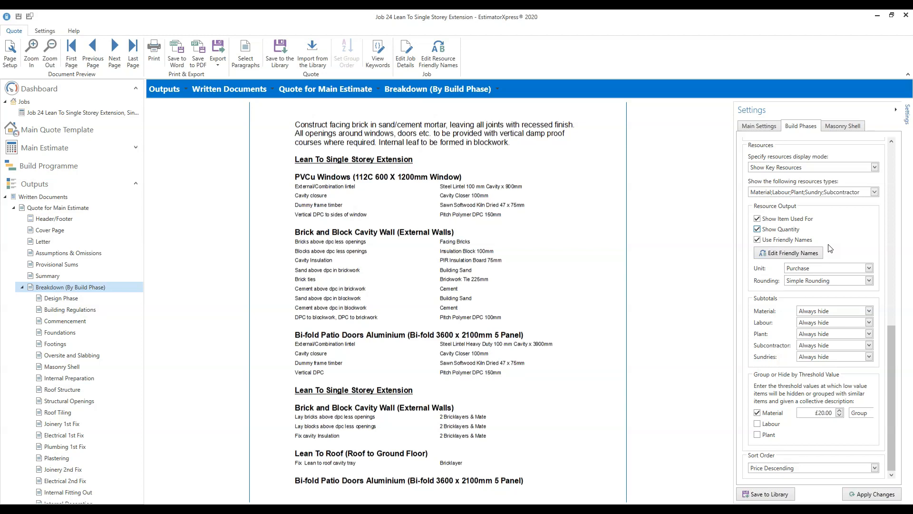
left_click(867, 493)
left_click_drag(891, 397, 893, 398)
- Set the Material subtotal to Always show and apply, giving Masonry Shell £3,088.30
left_click(870, 311)
left_click(854, 332)
left_click(869, 495)
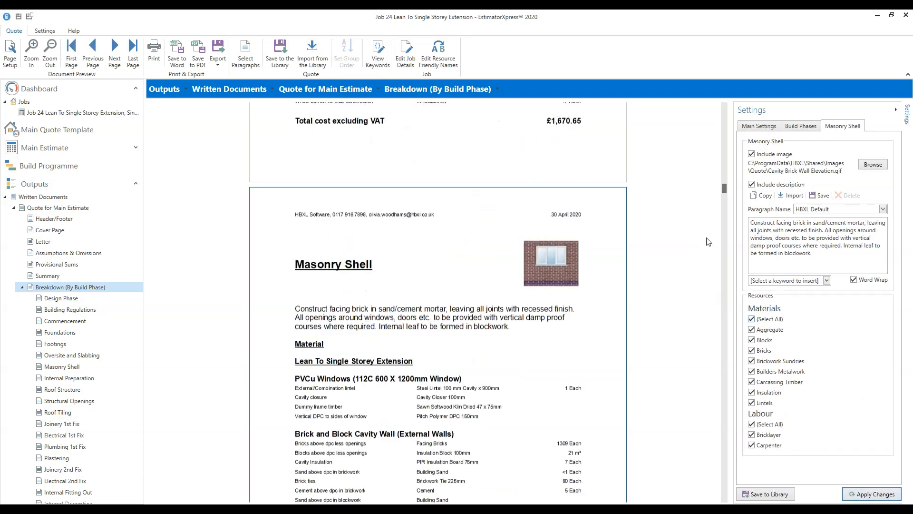
left_click_drag(724, 193, 725, 205)
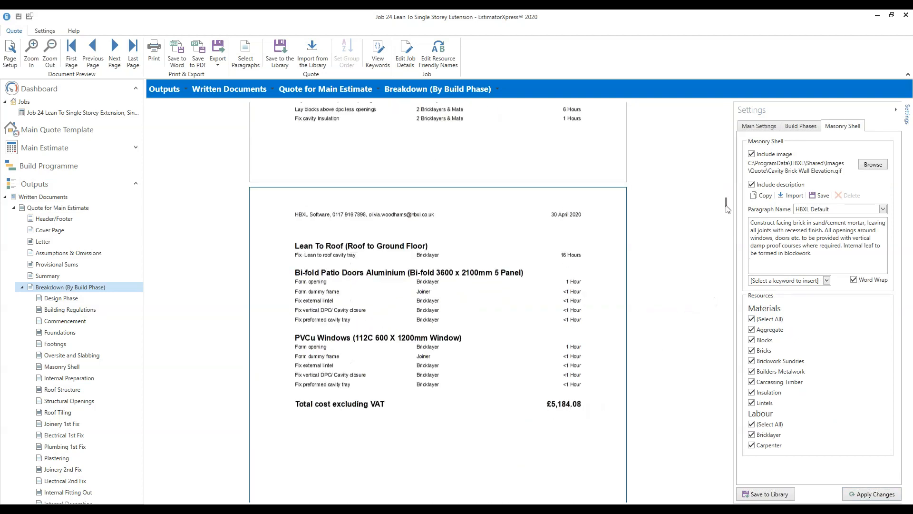
- Set the Labour subtotal to Always show and apply the change
left_click_drag(727, 205, 726, 199)
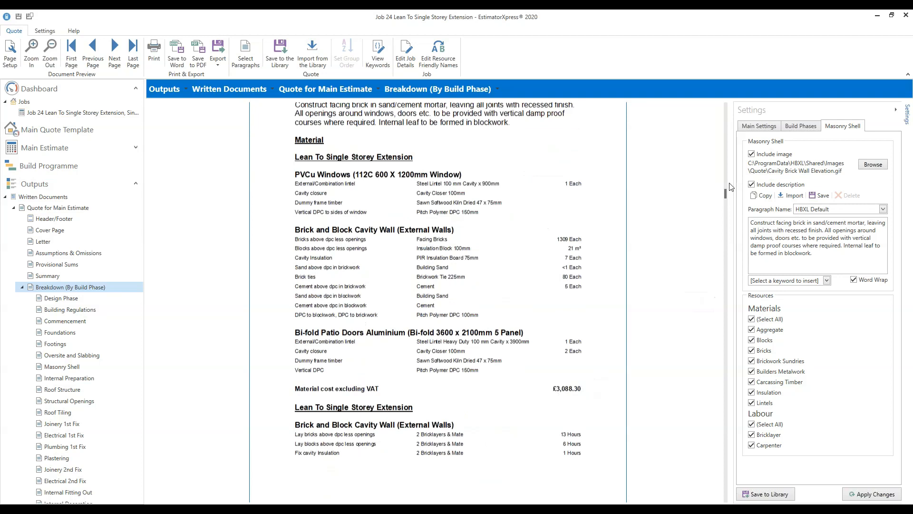
left_click_drag(726, 198, 725, 205)
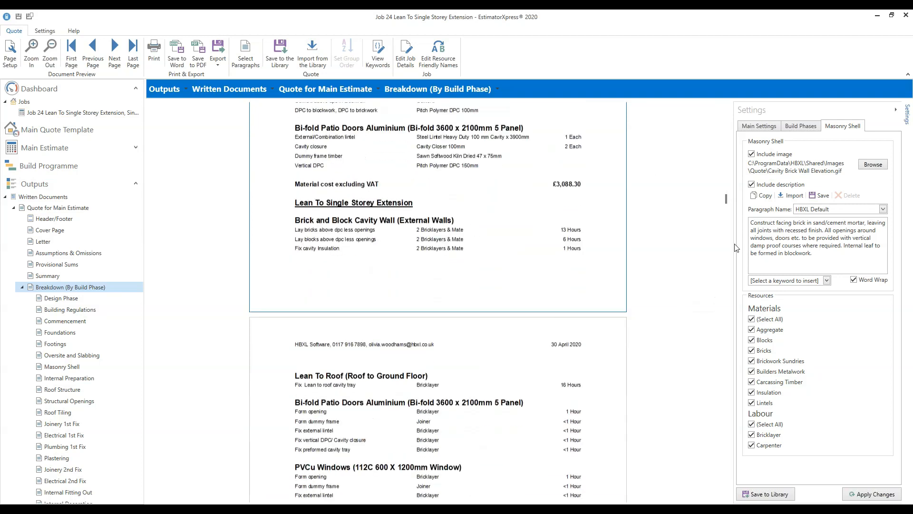
scroll(724, 200, "down", 4)
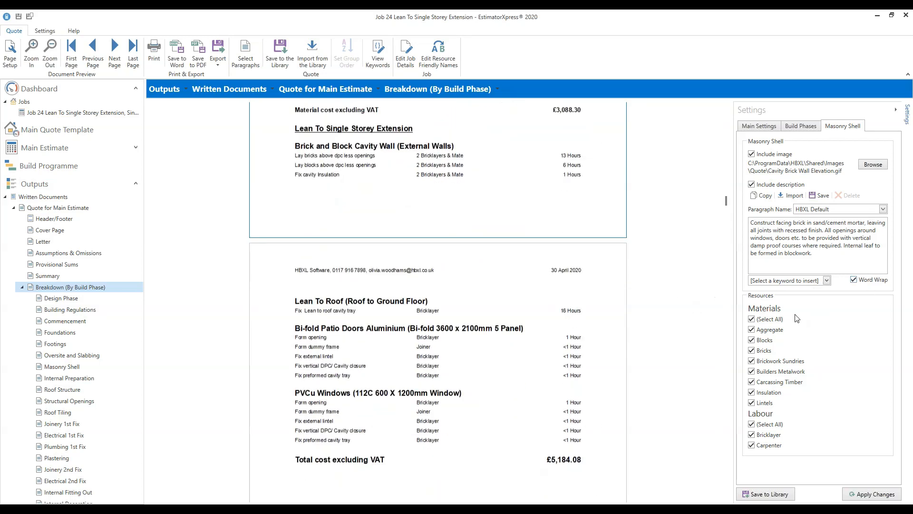
left_click(892, 358)
left_click(870, 322)
left_click(833, 345)
left_click(872, 499)
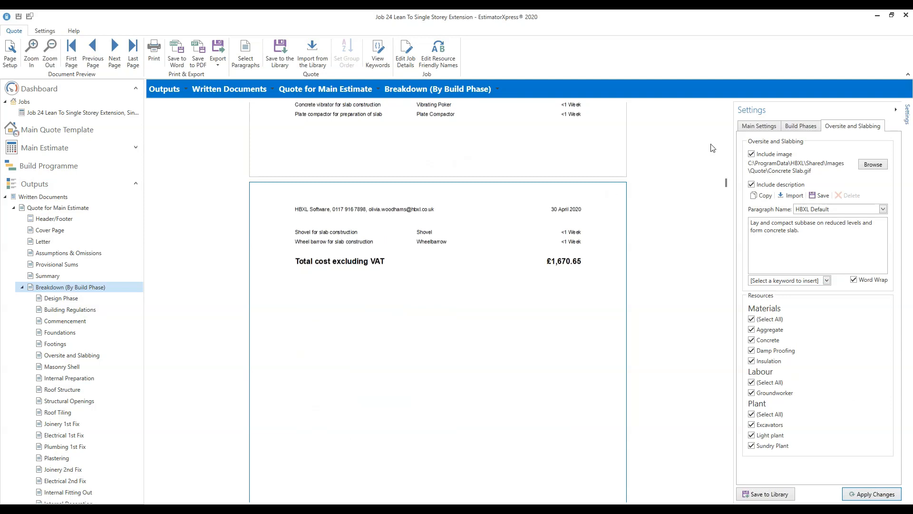
- Scroll back to Oversite and Slabbing to check its £246.60 labour subtotal
scroll(638, 255, "up", 3)
scroll(639, 254, "up", 3)
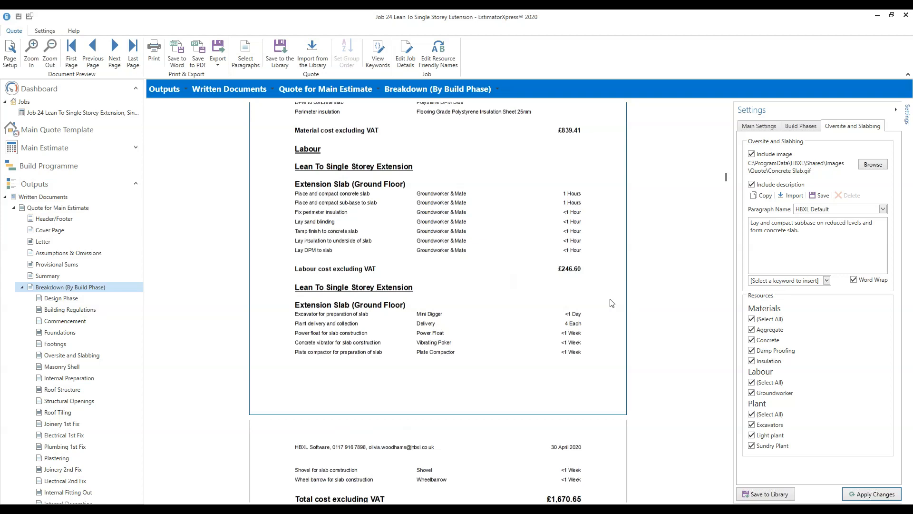
scroll(609, 302, "up", 3)
scroll(609, 303, "up", 1)
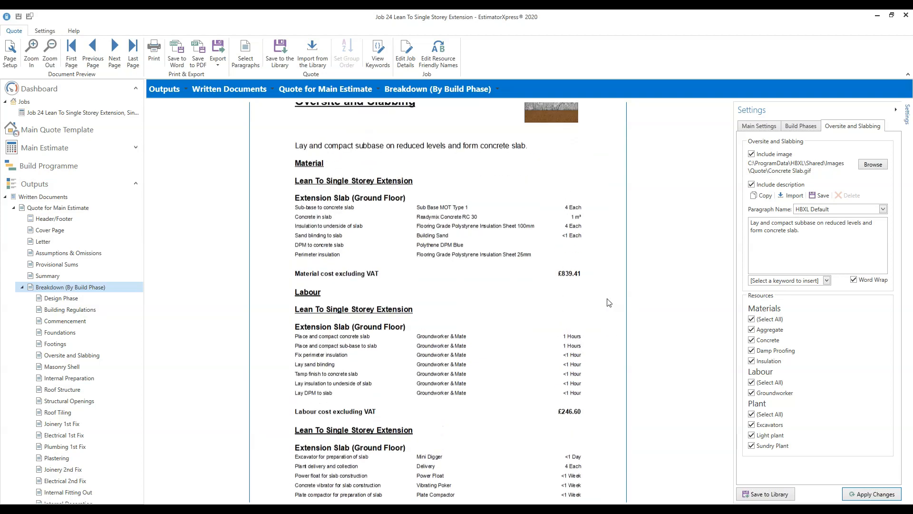
scroll(609, 302, "up", 1)
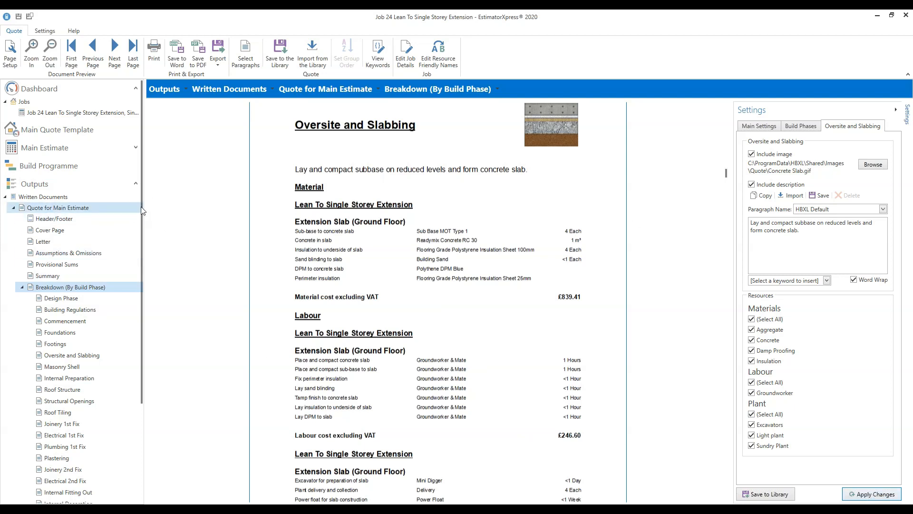
left_click_drag(140, 214, 142, 314)
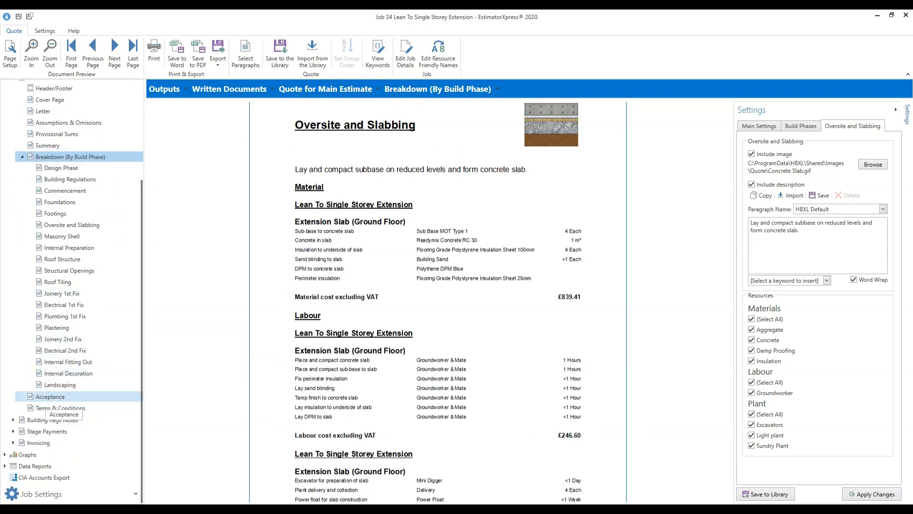
- Review the quote's Acceptance page, then view the placeholder Terms & Conditions page
left_click(66, 393)
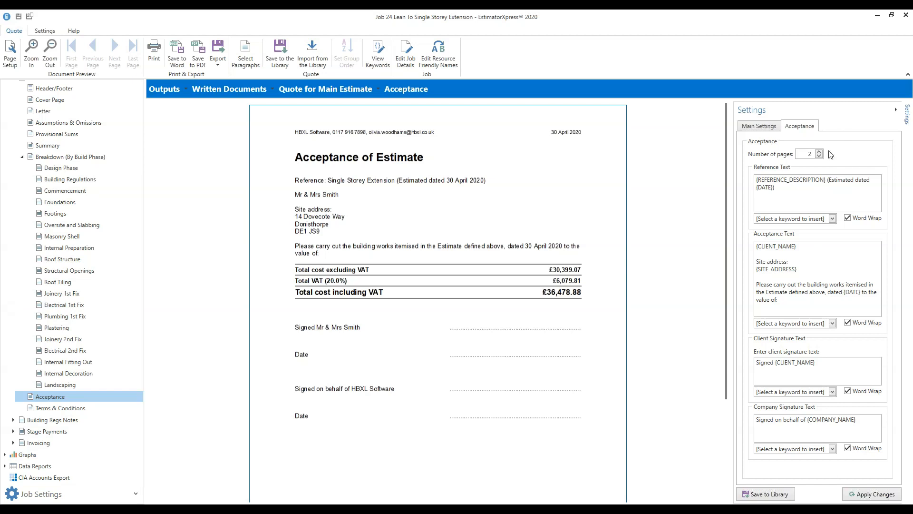
left_click(56, 410)
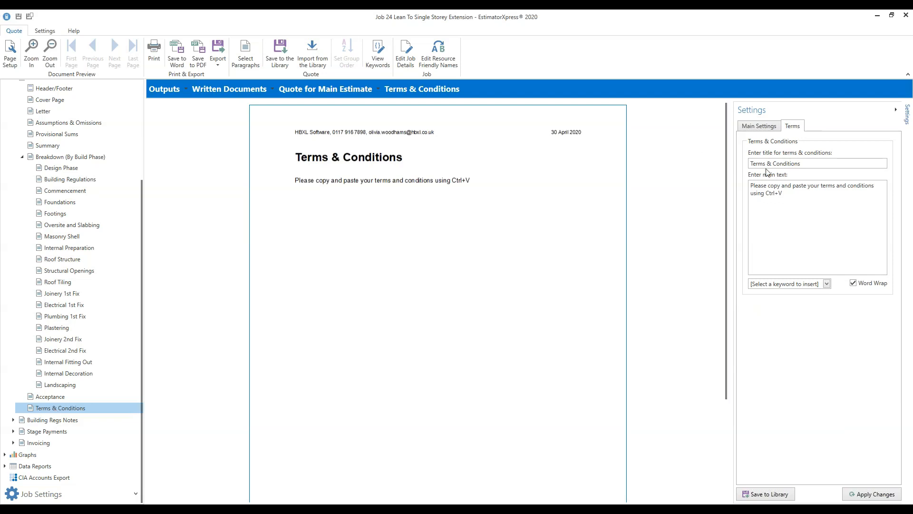
left_click_drag(803, 163, 720, 165)
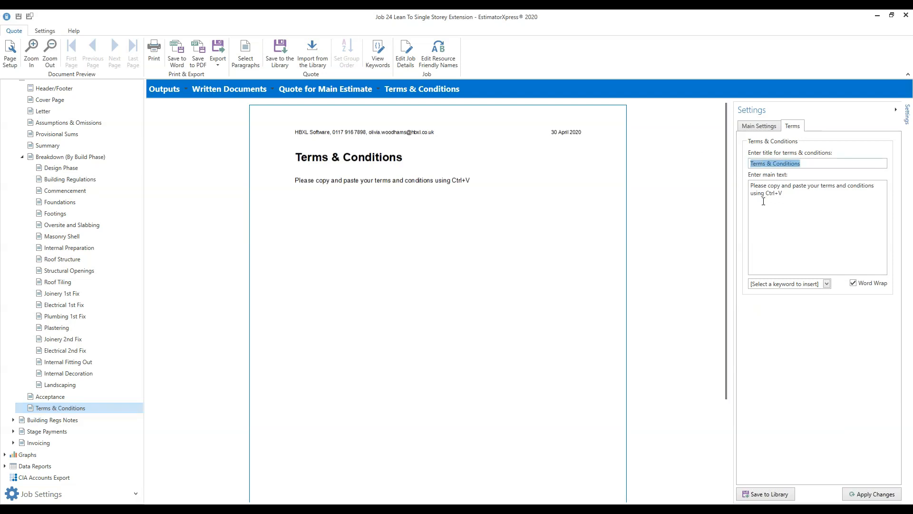
left_click(792, 199)
key("ctrl+a")
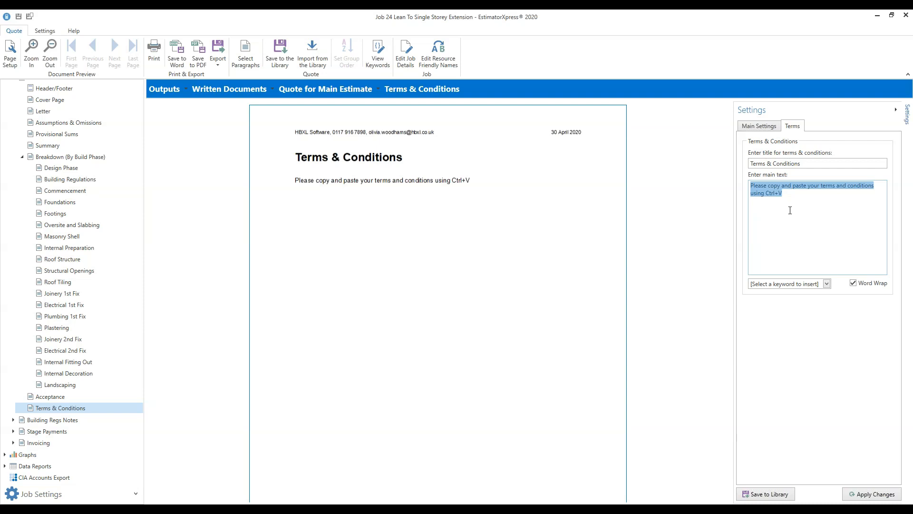
left_click_drag(813, 206, 750, 186)
left_click(778, 208)
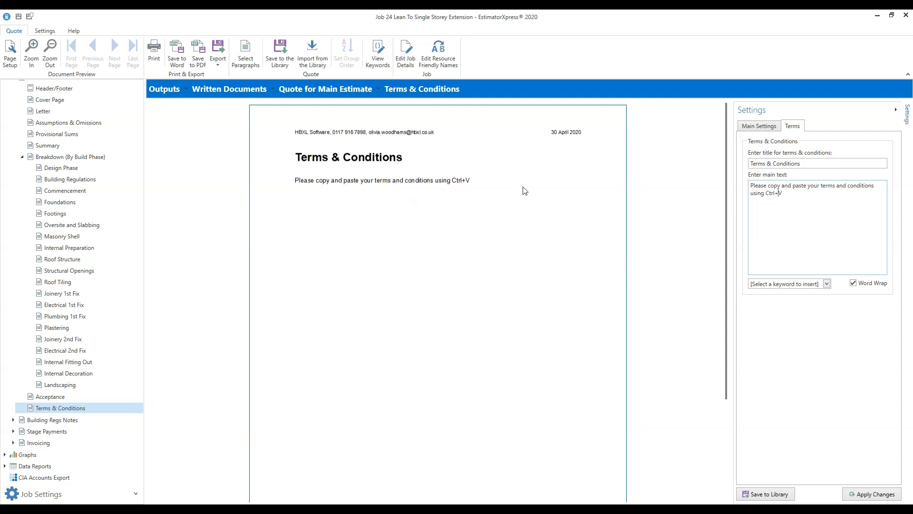
left_click_drag(141, 268, 82, 181)
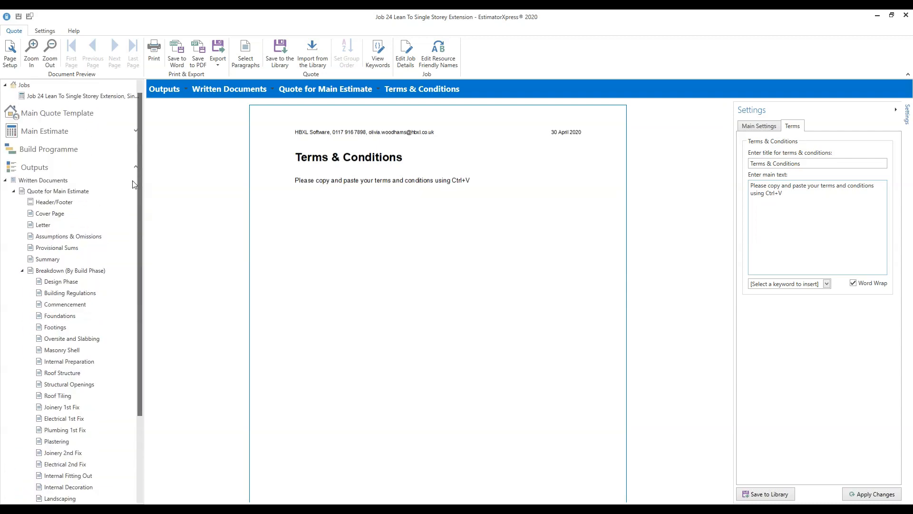
- In Main Settings, switch Show terms off, apply, and back on, then view the Settings and Help ribbon tabs
left_click(767, 127)
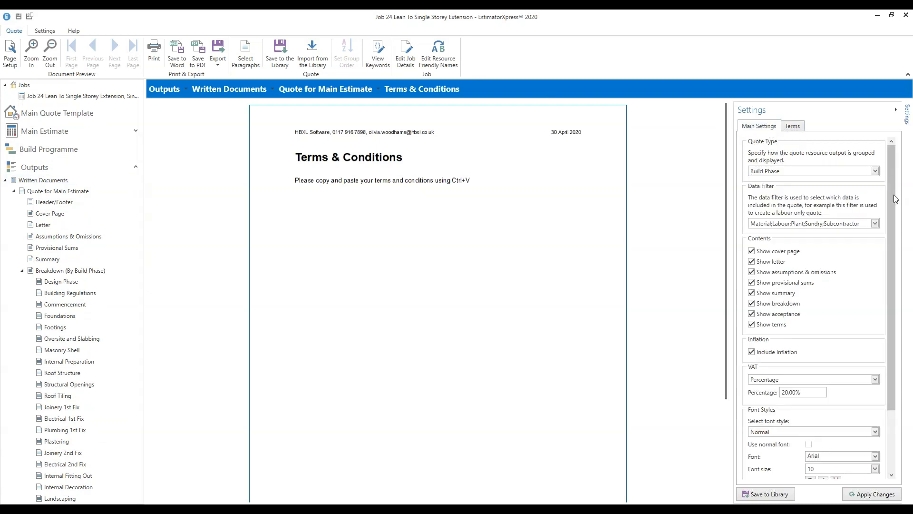
left_click(752, 324)
left_click(873, 494)
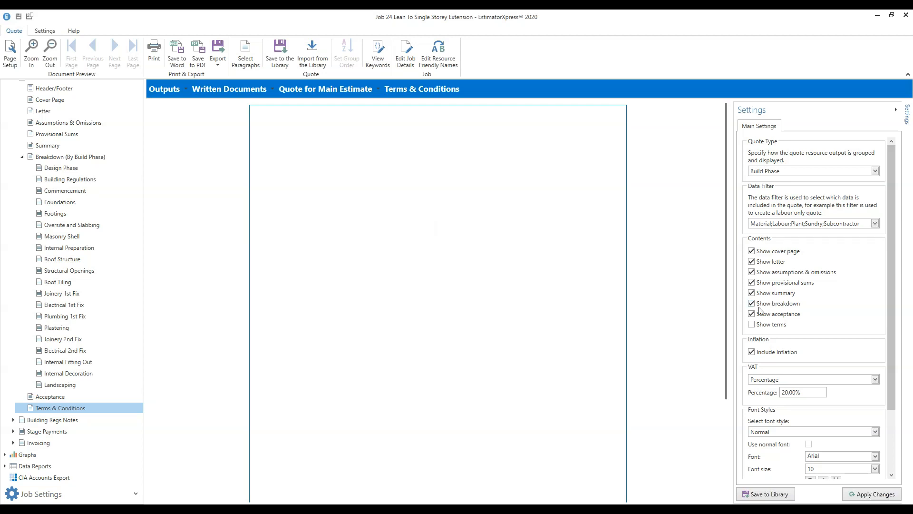
left_click(752, 324)
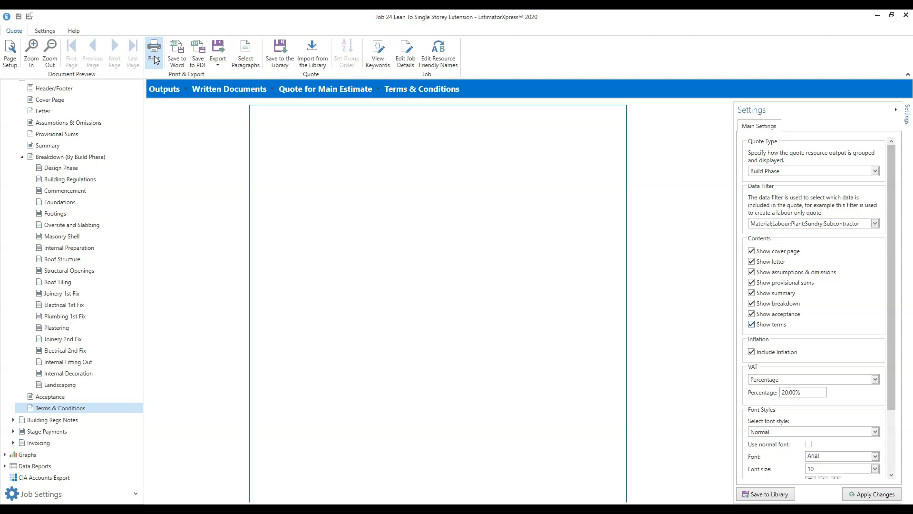
left_click(51, 31)
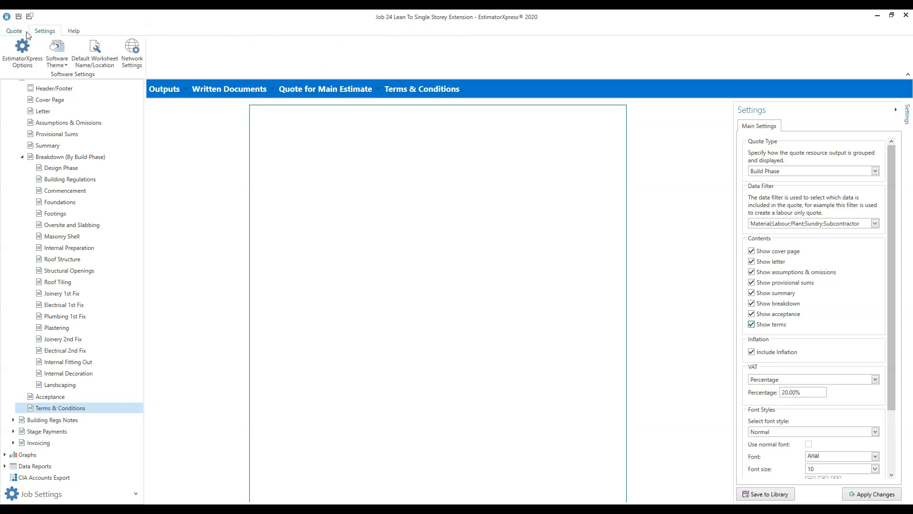
left_click(74, 32)
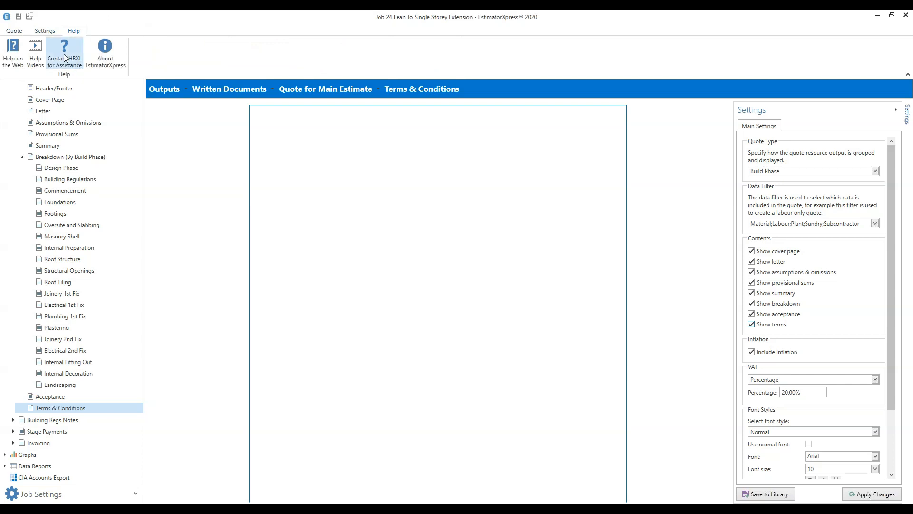